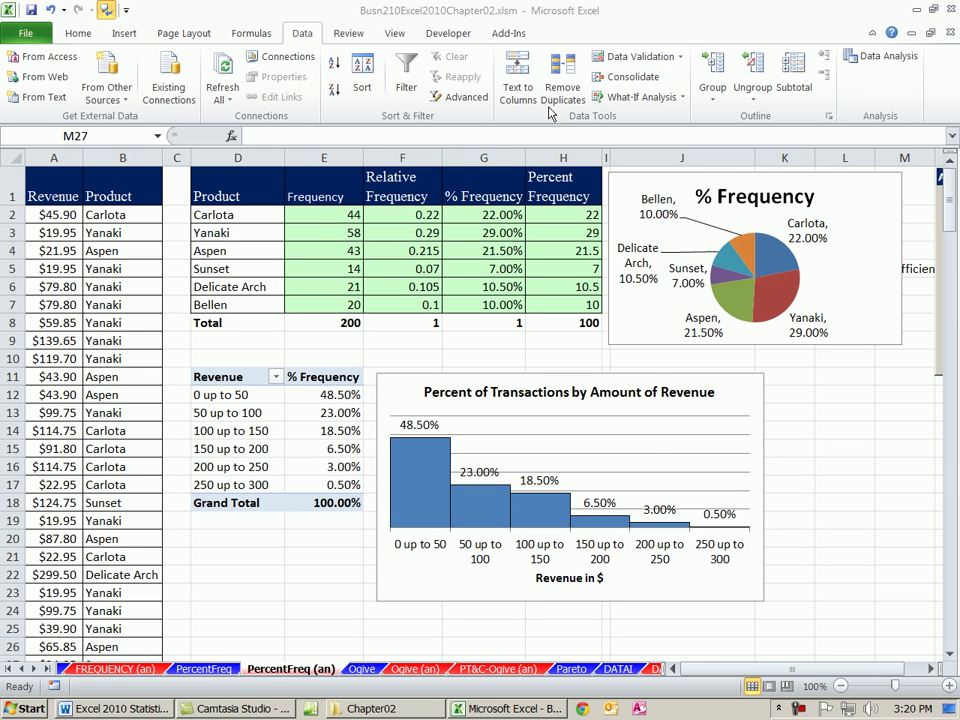
On the PercentFreq sheet, clear the old product labels and Total from D1:D8
{"action": "left_click", "coordinate": [405, 22]}
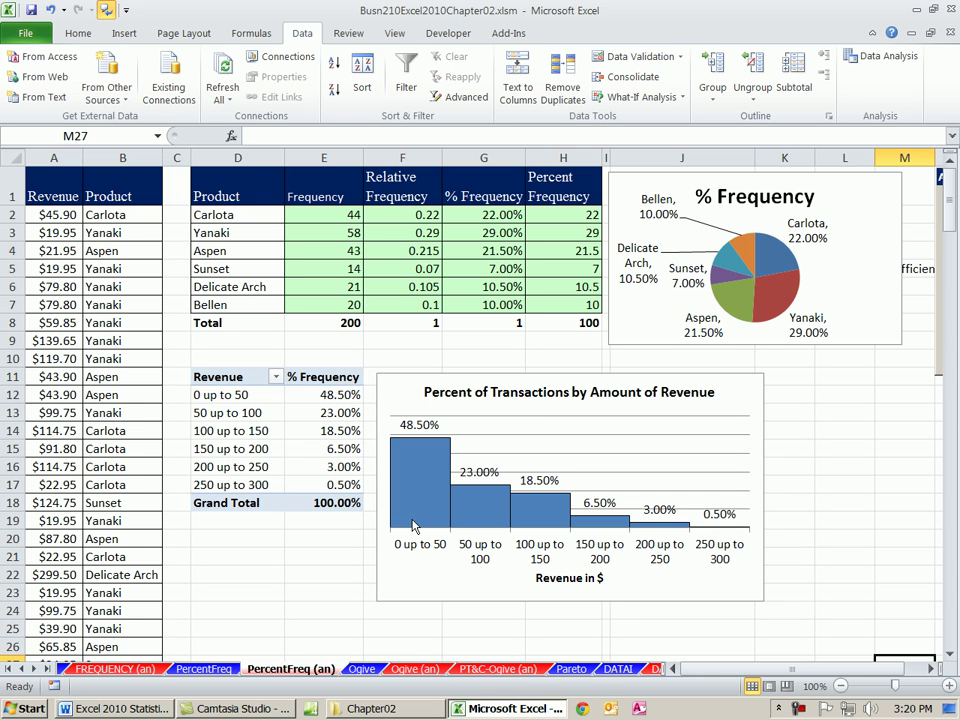
{"action": "mouse_move", "coordinate": [413, 526]}
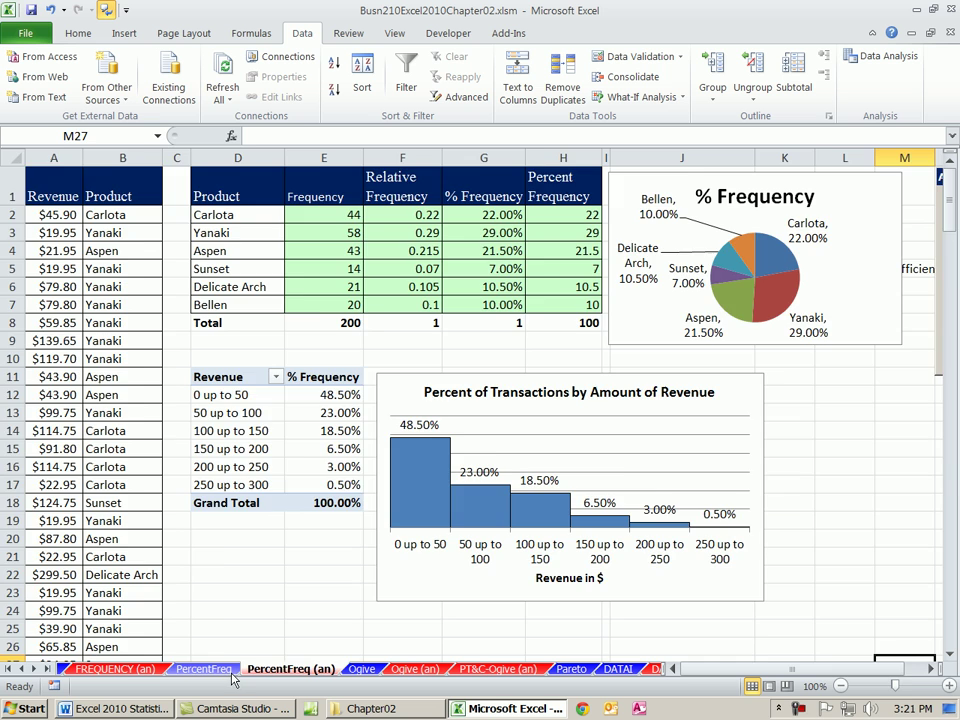
{"action": "left_click", "coordinate": [220, 669]}
{"action": "left_click_drag", "start_coordinate": [401, 231], "coordinate": [394, 504]}
{"action": "key", "text": "Delete"}
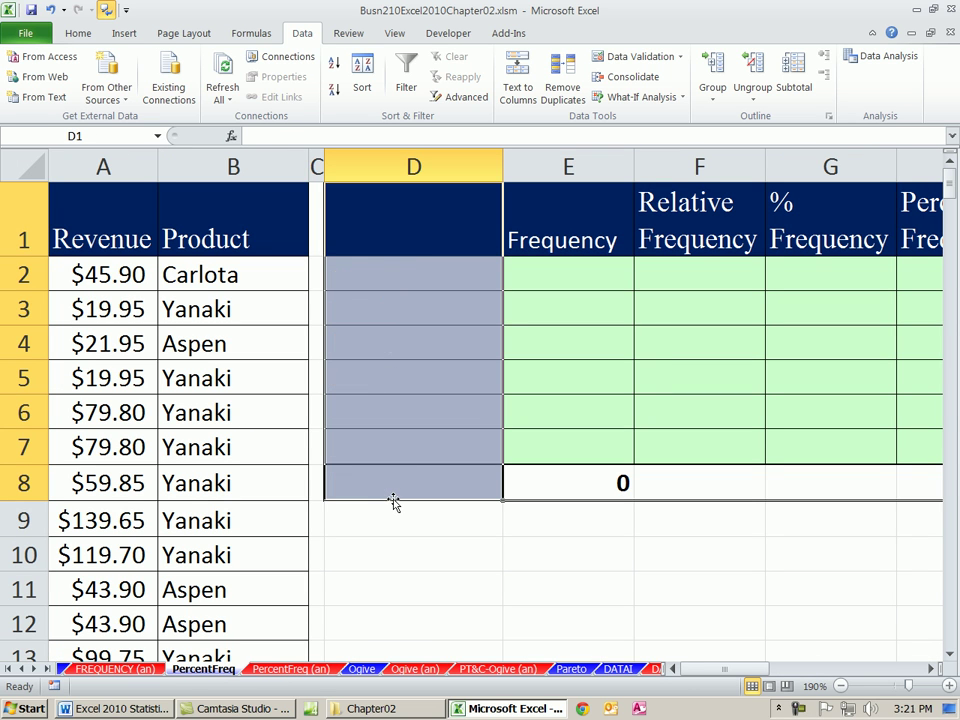
{"action": "left_click", "coordinate": [431, 548]}
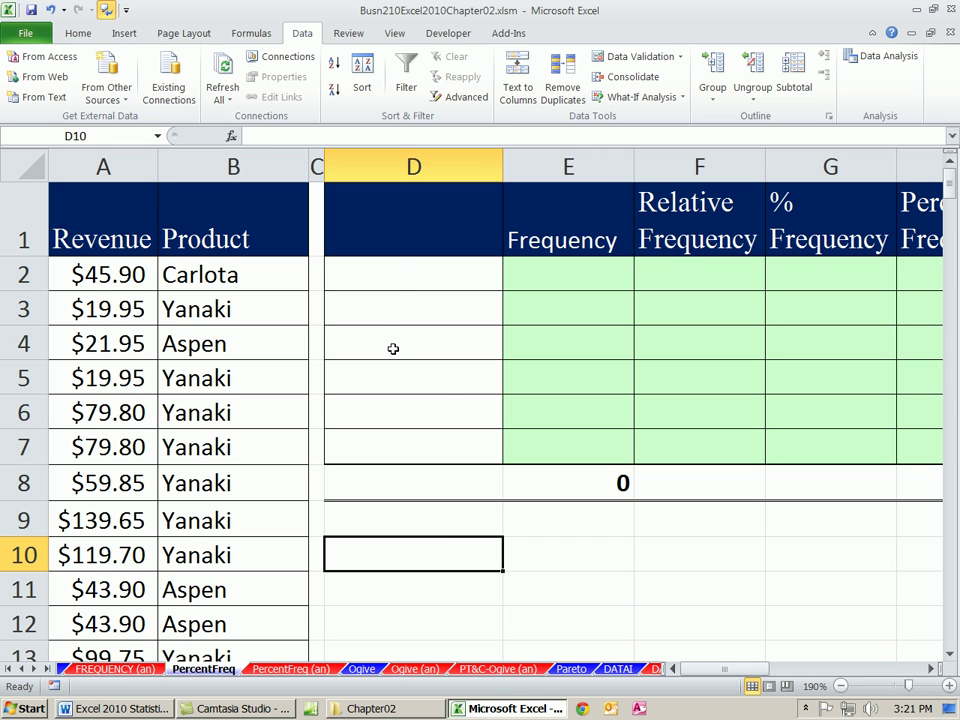
{"action": "left_click_drag", "start_coordinate": [394, 272], "coordinate": [407, 454]}
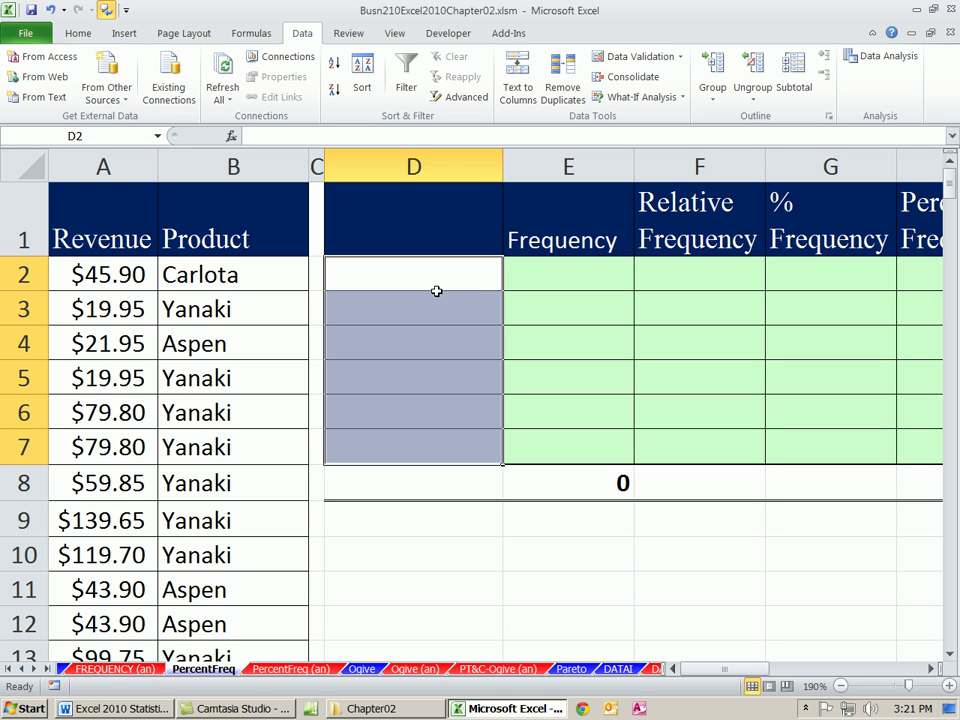
Select the Product list B1:B201 and bring up Advanced Filter
{"action": "left_click_drag", "start_coordinate": [252, 225], "coordinate": [266, 446]}
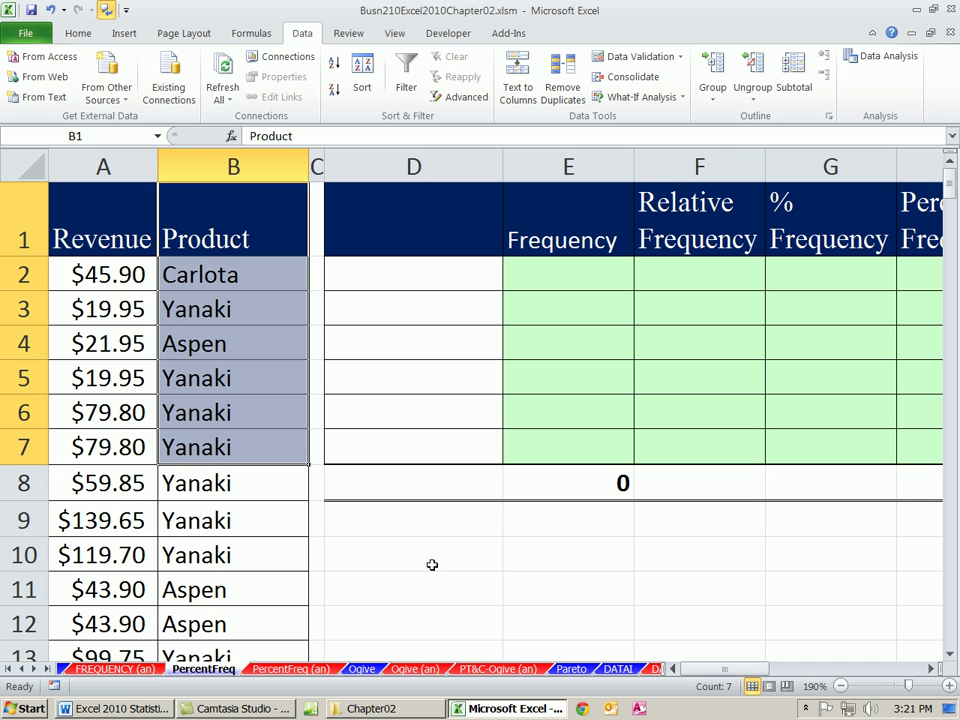
{"action": "left_click", "coordinate": [244, 240]}
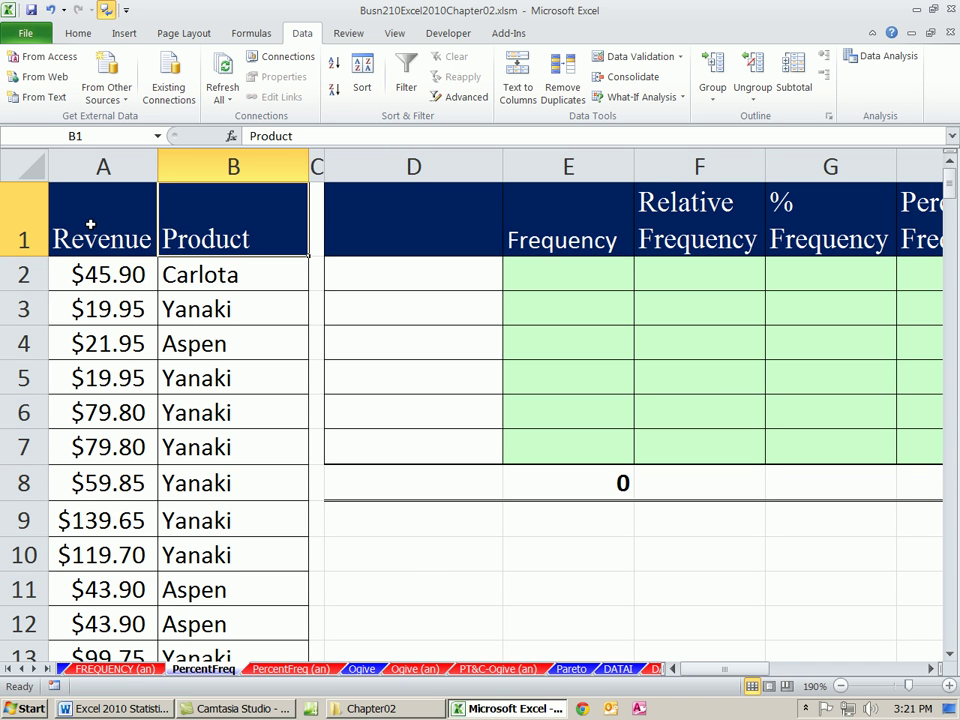
{"action": "left_click_drag", "start_coordinate": [91, 222], "coordinate": [242, 497]}
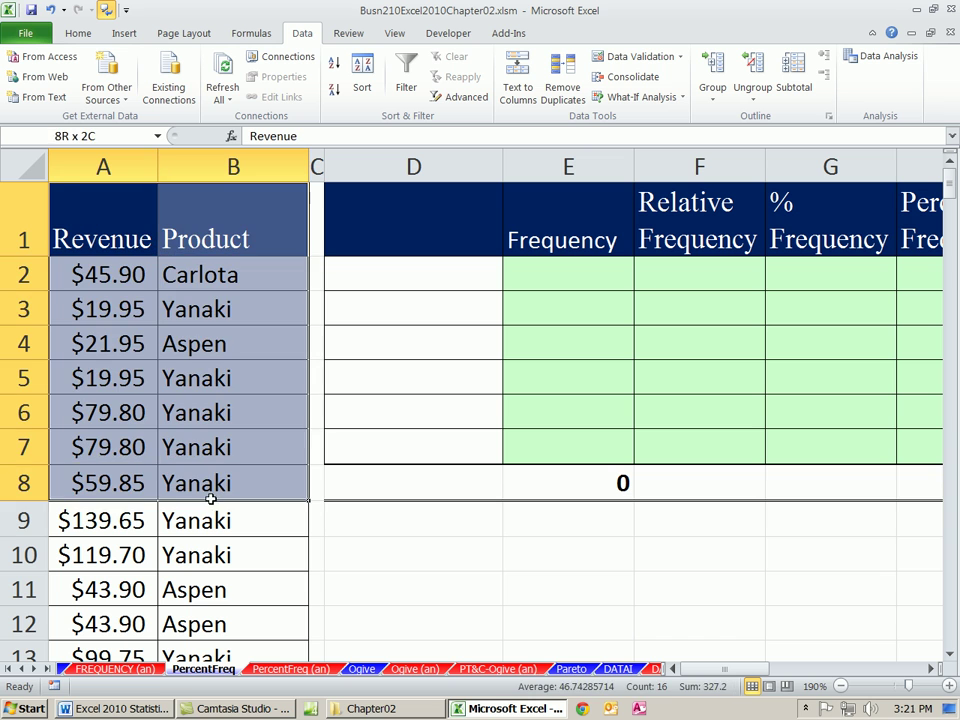
{"action": "left_click", "coordinate": [203, 378]}
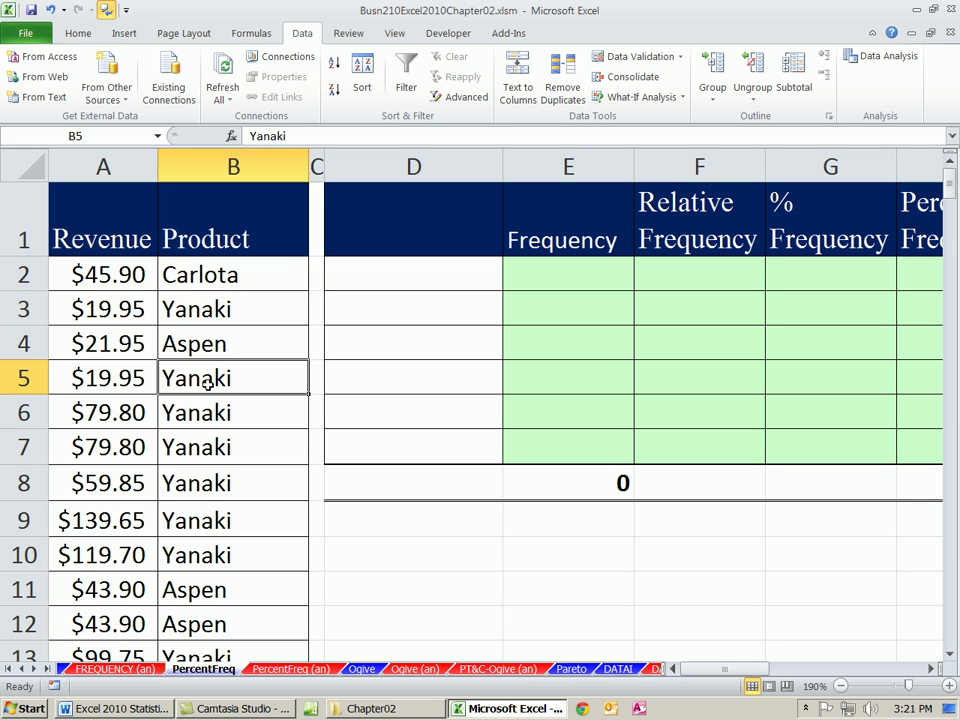
{"action": "left_click_drag", "start_coordinate": [94, 250], "coordinate": [223, 410]}
{"action": "left_click", "coordinate": [213, 235]}
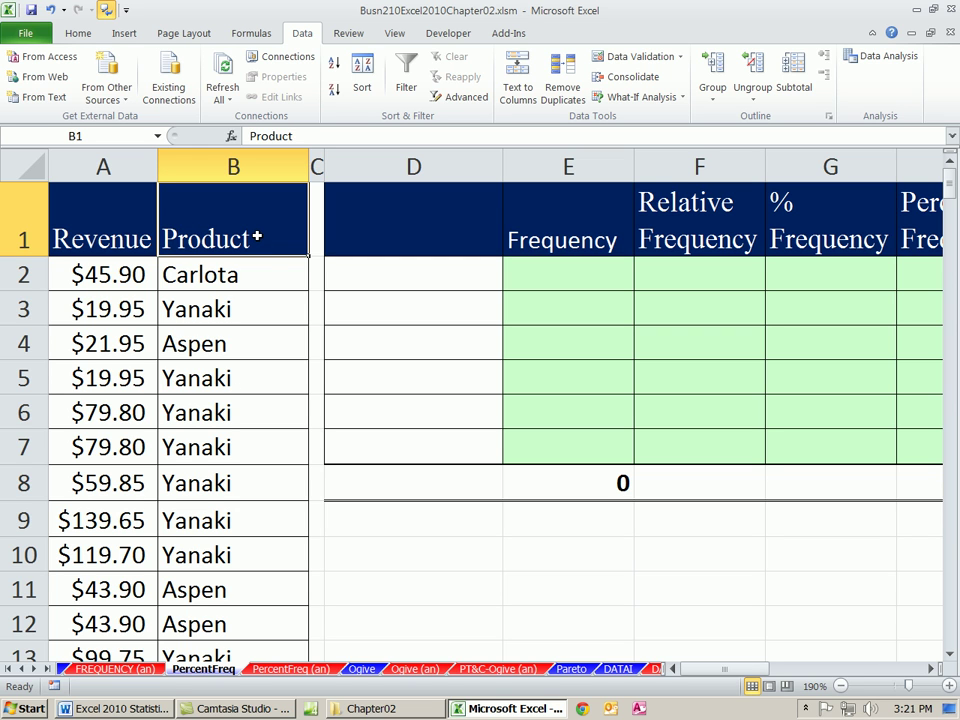
{"action": "key", "text": "ctrl+shift+Down"}
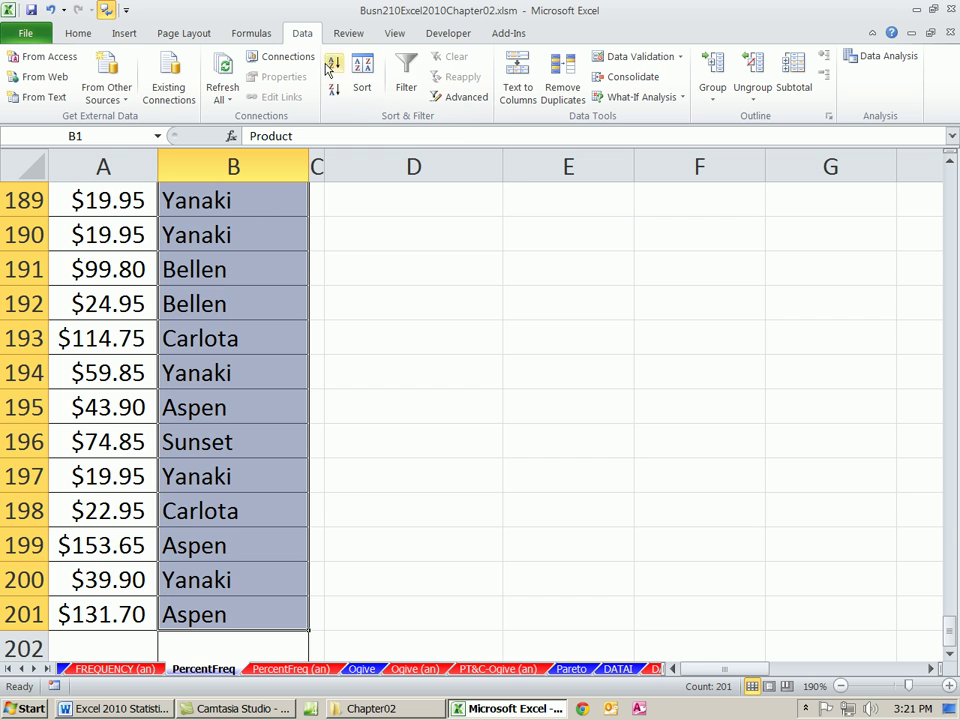
{"action": "left_click", "coordinate": [463, 99]}
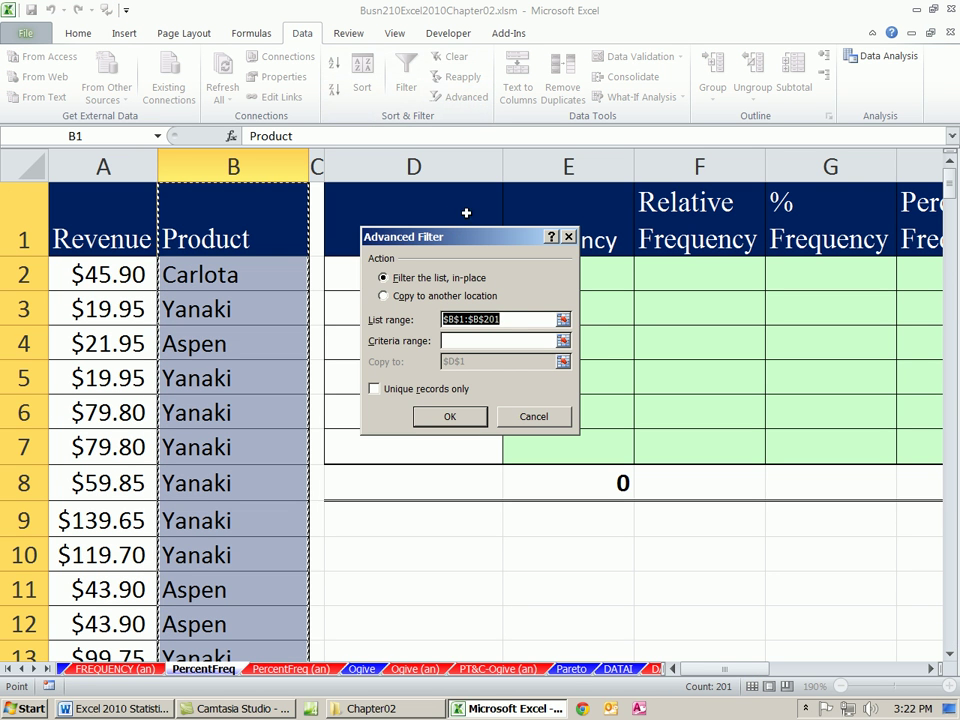
Extract unique Product records to D1 with Advanced Filter's copy-to-another-location option
{"action": "key", "text": "Escape"}
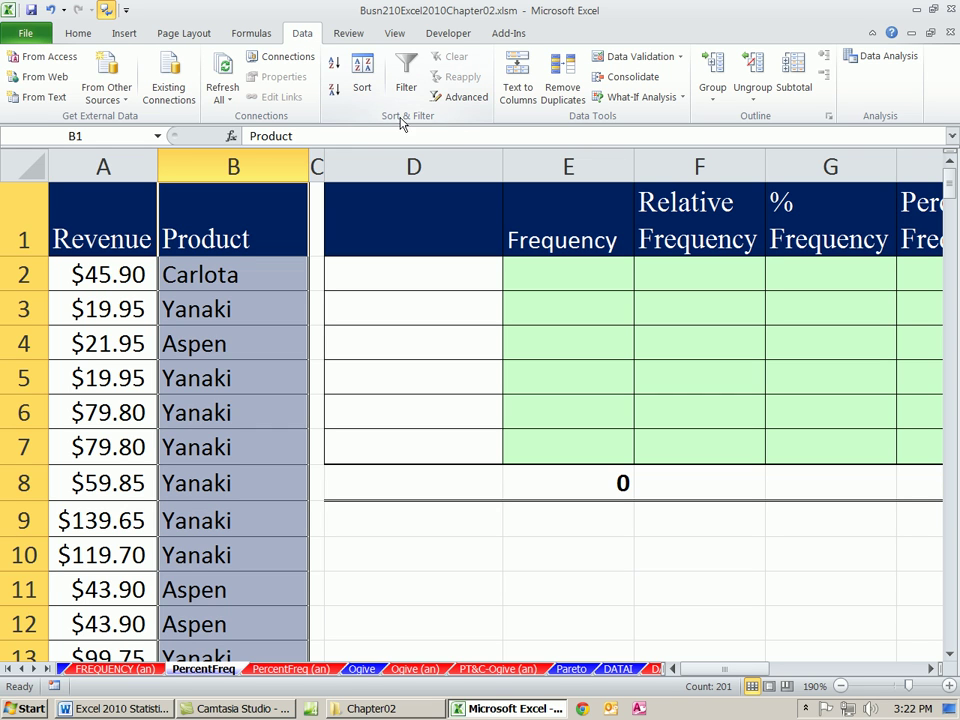
{"action": "left_click", "coordinate": [466, 100]}
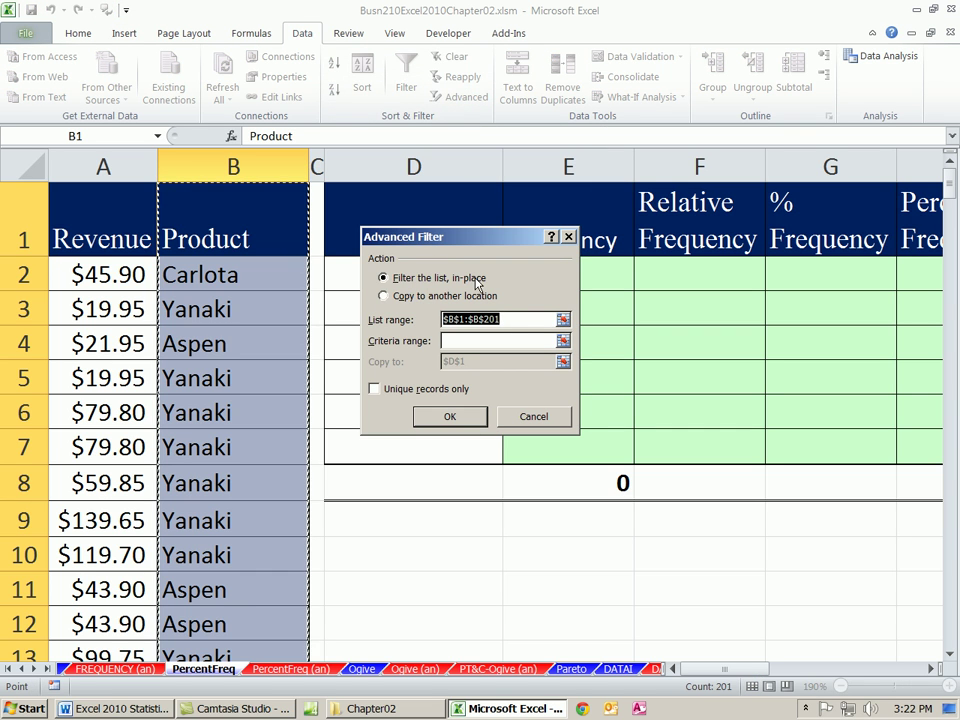
{"action": "left_click", "coordinate": [384, 296]}
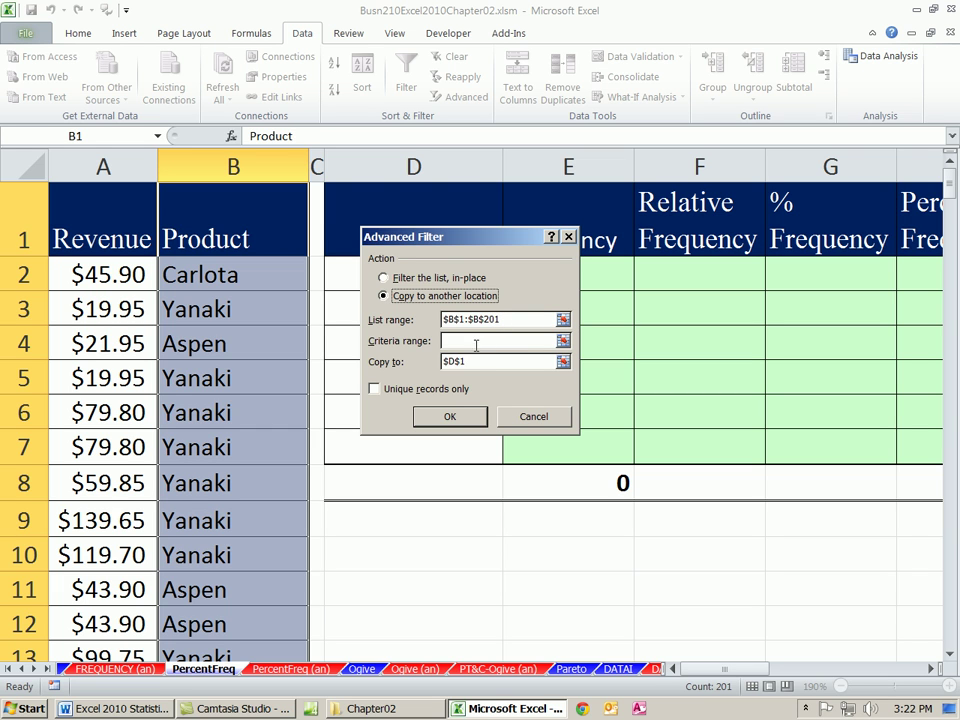
{"action": "left_click_drag", "start_coordinate": [483, 362], "coordinate": [446, 363]}
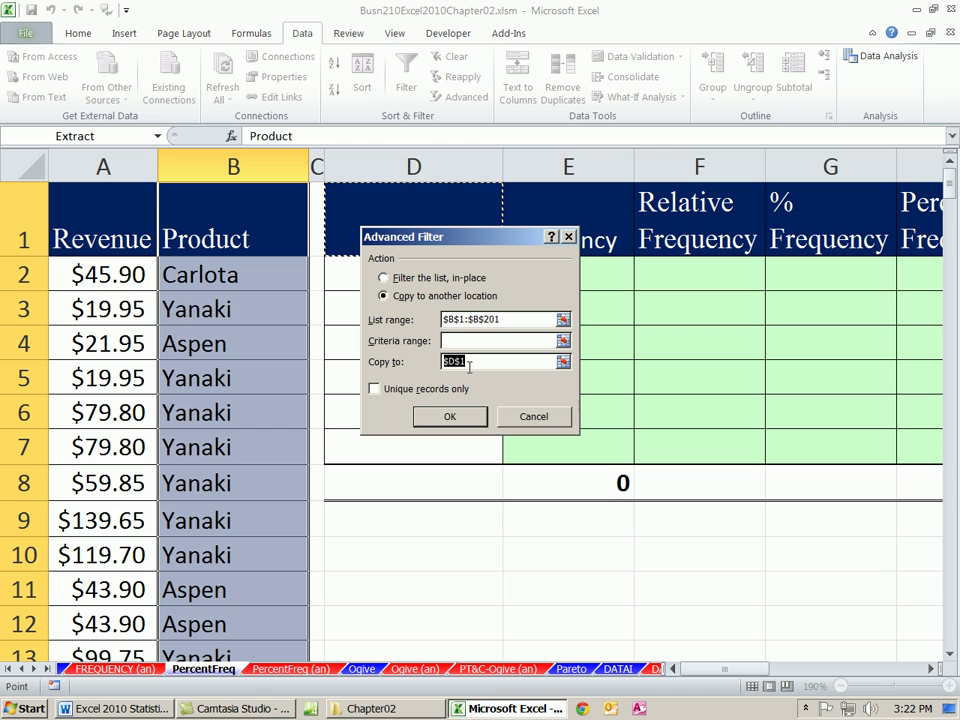
{"action": "key", "text": "Delete"}
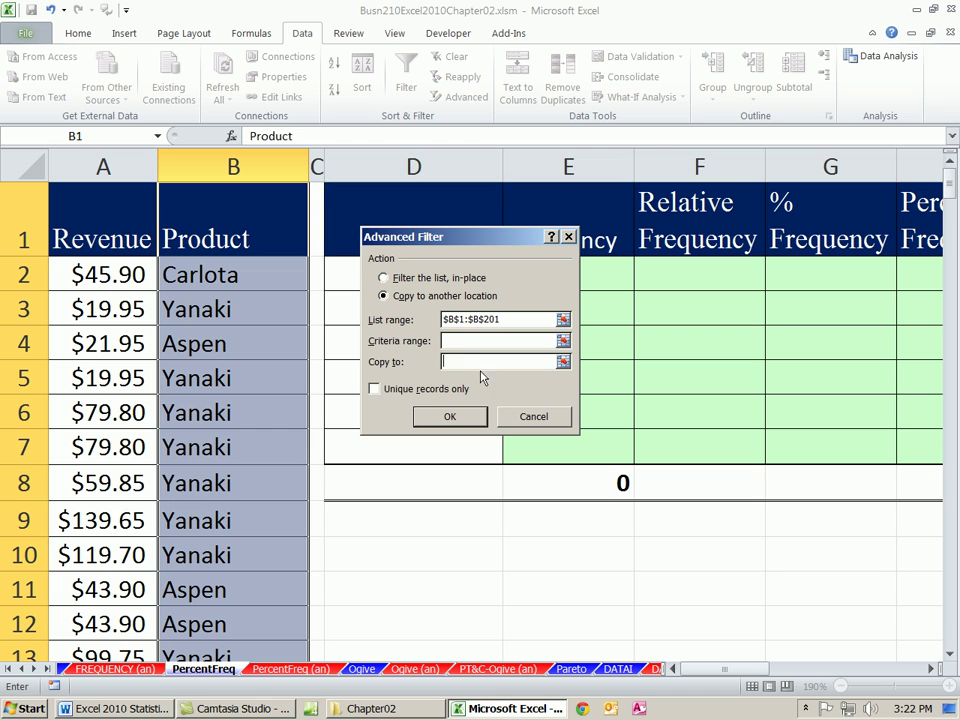
{"action": "left_click", "coordinate": [383, 204]}
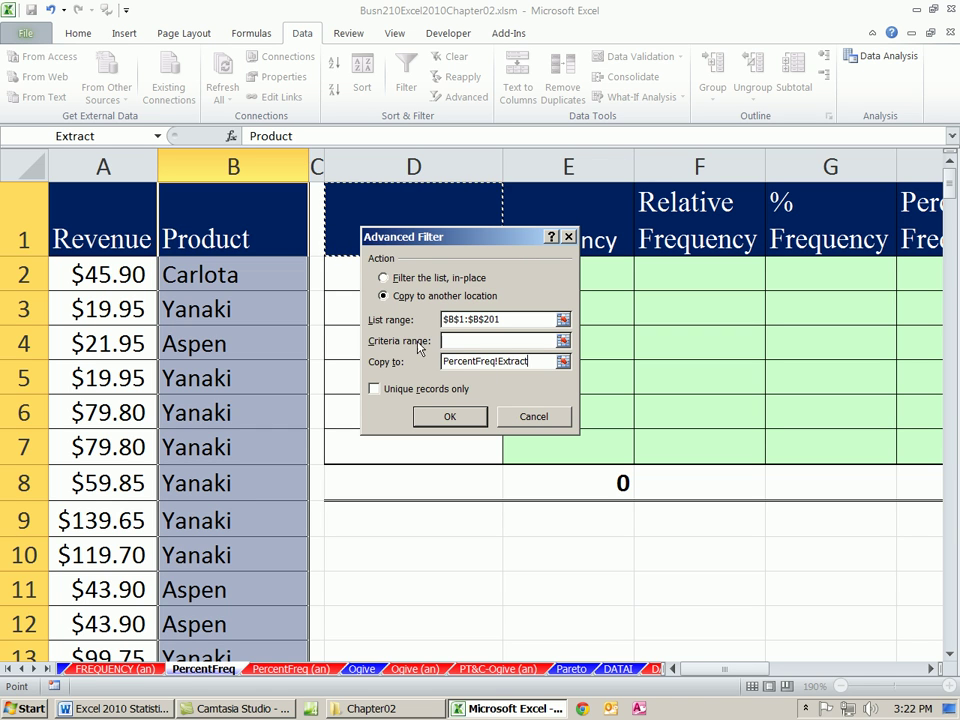
{"action": "left_click", "coordinate": [374, 389]}
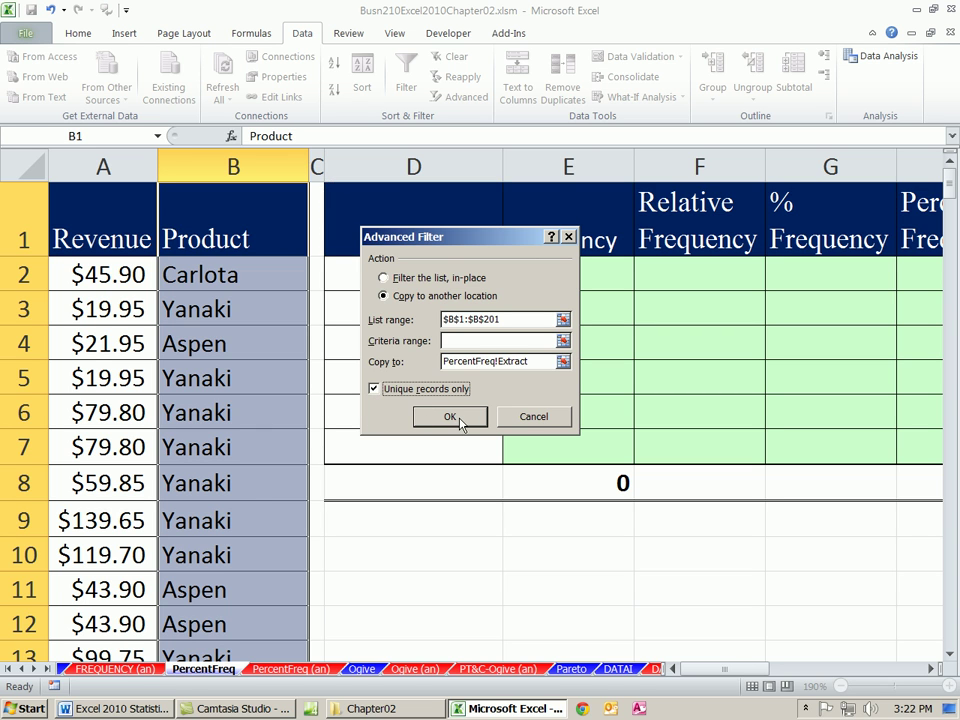
{"action": "left_click", "coordinate": [460, 424]}
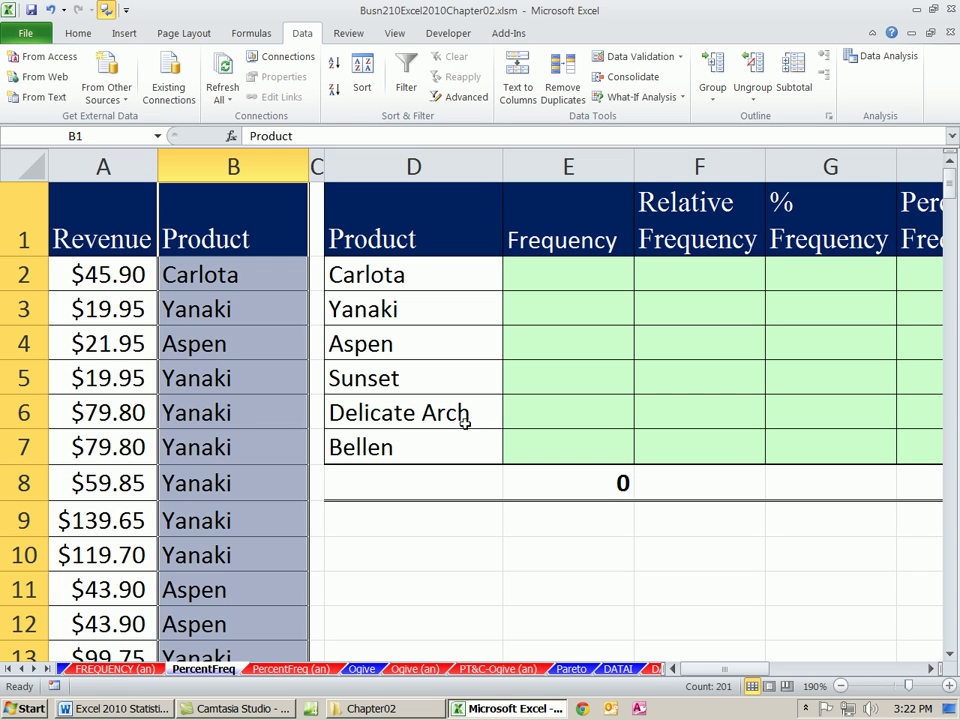
{"action": "left_click", "coordinate": [393, 238]}
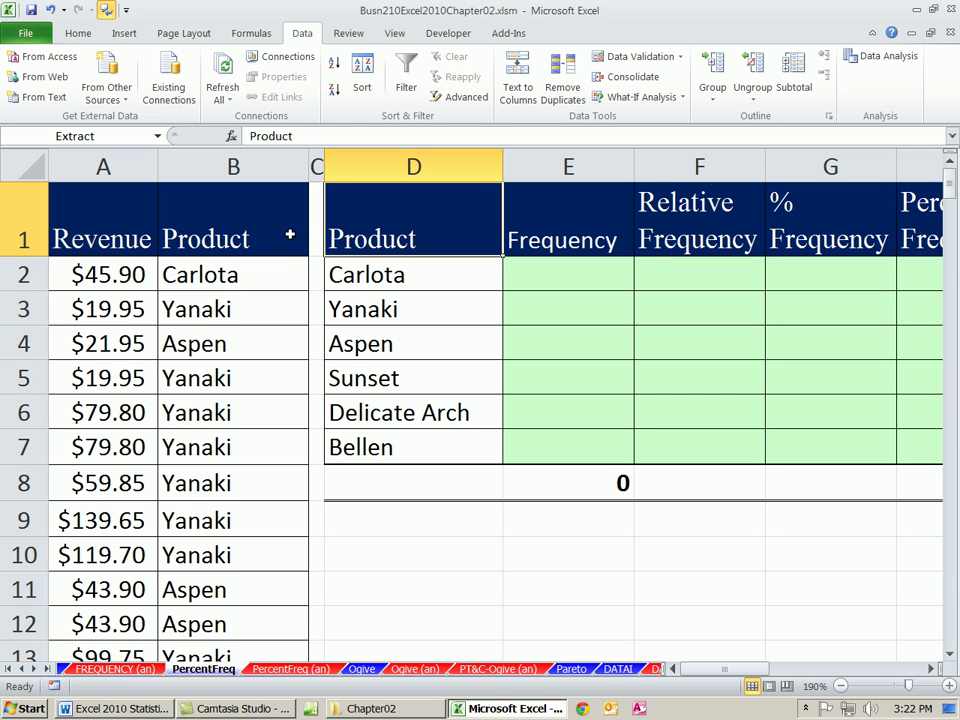
{"action": "left_click", "coordinate": [410, 276]}
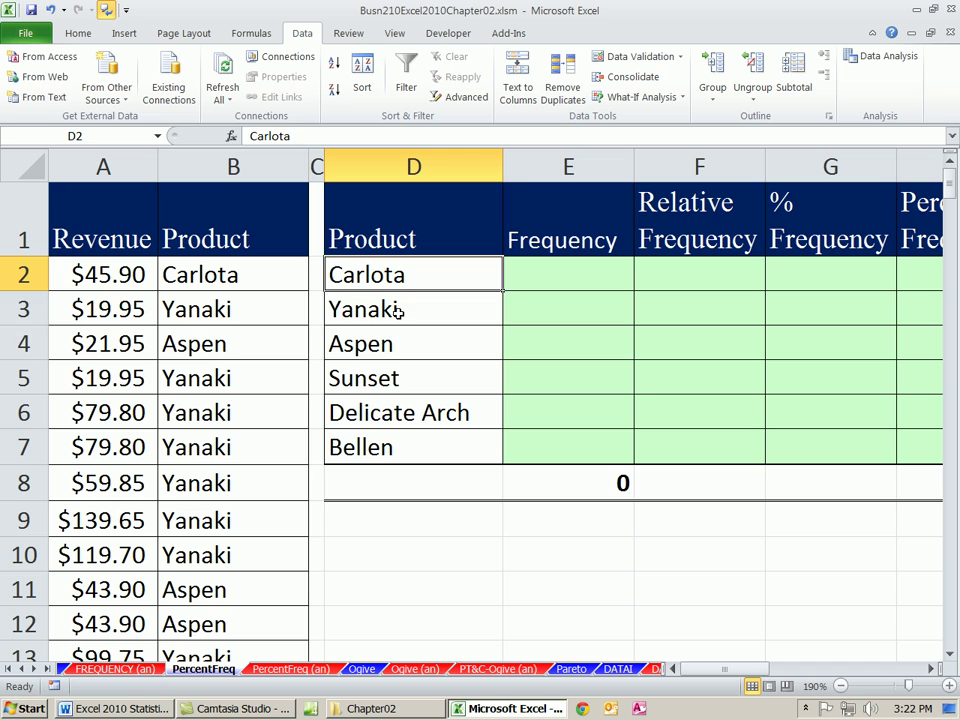
{"action": "left_click", "coordinate": [398, 311]}
{"action": "left_click", "coordinate": [398, 344]}
{"action": "left_click", "coordinate": [396, 377]}
{"action": "left_click", "coordinate": [347, 412]}
{"action": "left_click", "coordinate": [345, 446]}
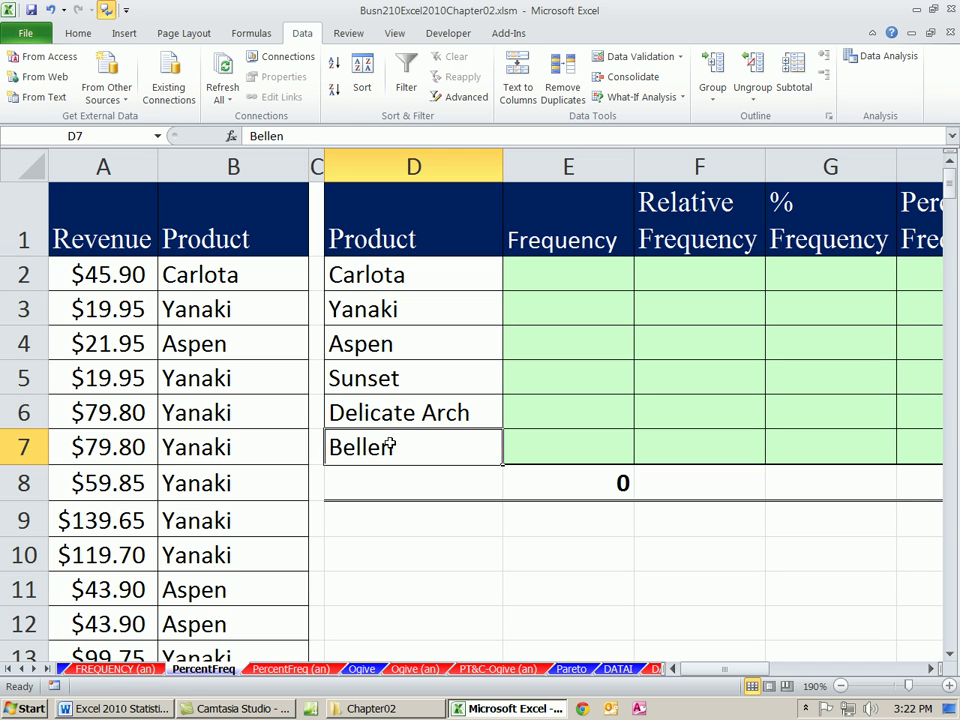
{"action": "left_click", "coordinate": [603, 486]}
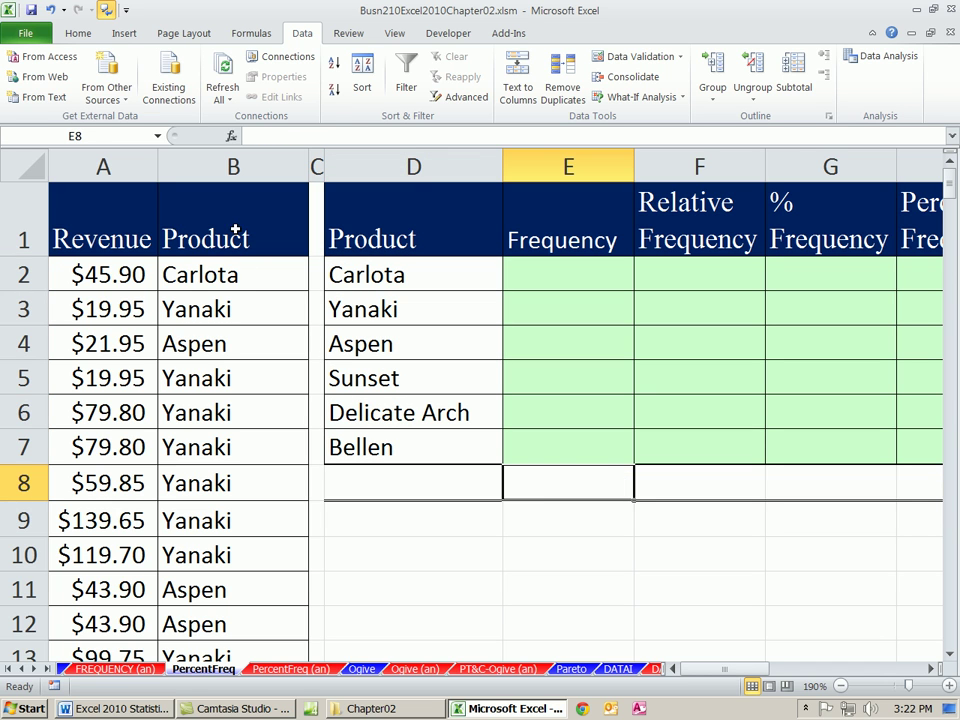
{"action": "left_click_drag", "start_coordinate": [230, 235], "coordinate": [240, 478]}
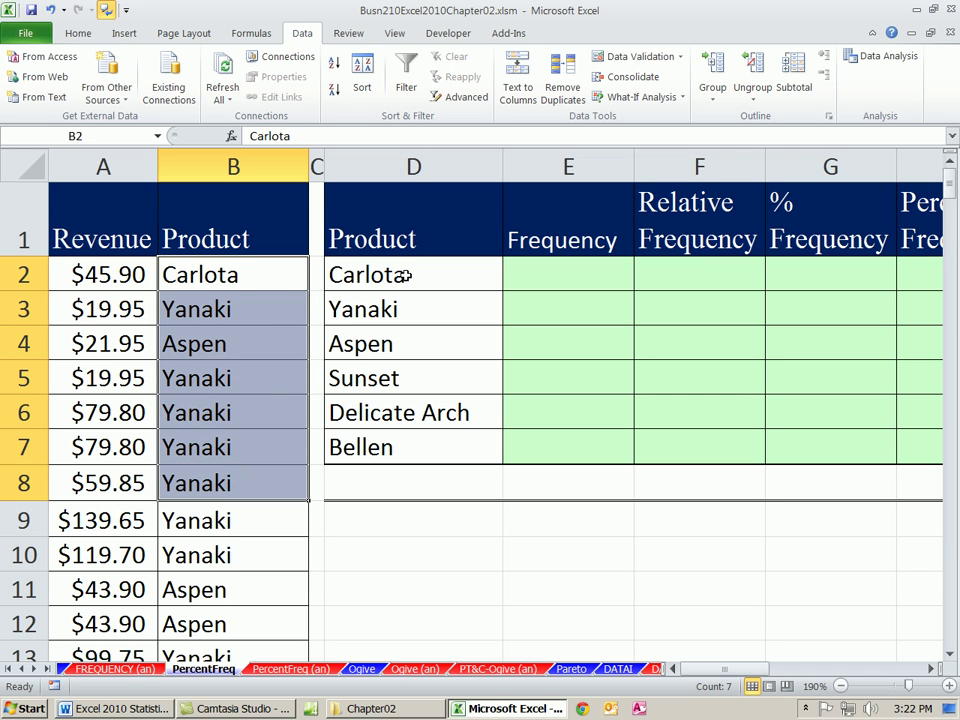
{"action": "left_click", "coordinate": [223, 272]}
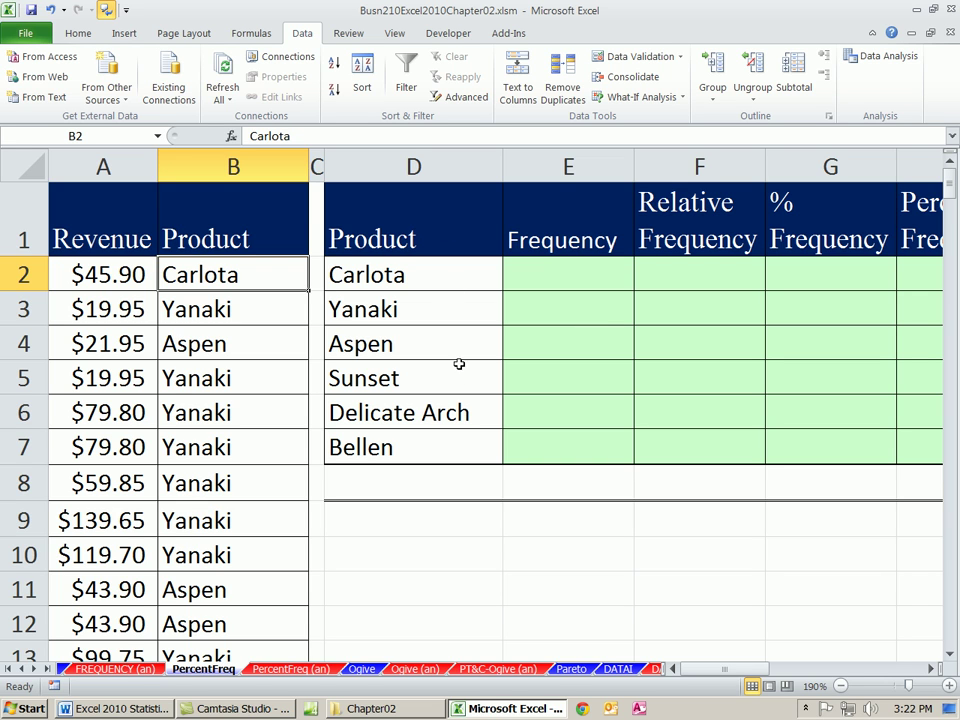
{"action": "left_click", "coordinate": [538, 272]}
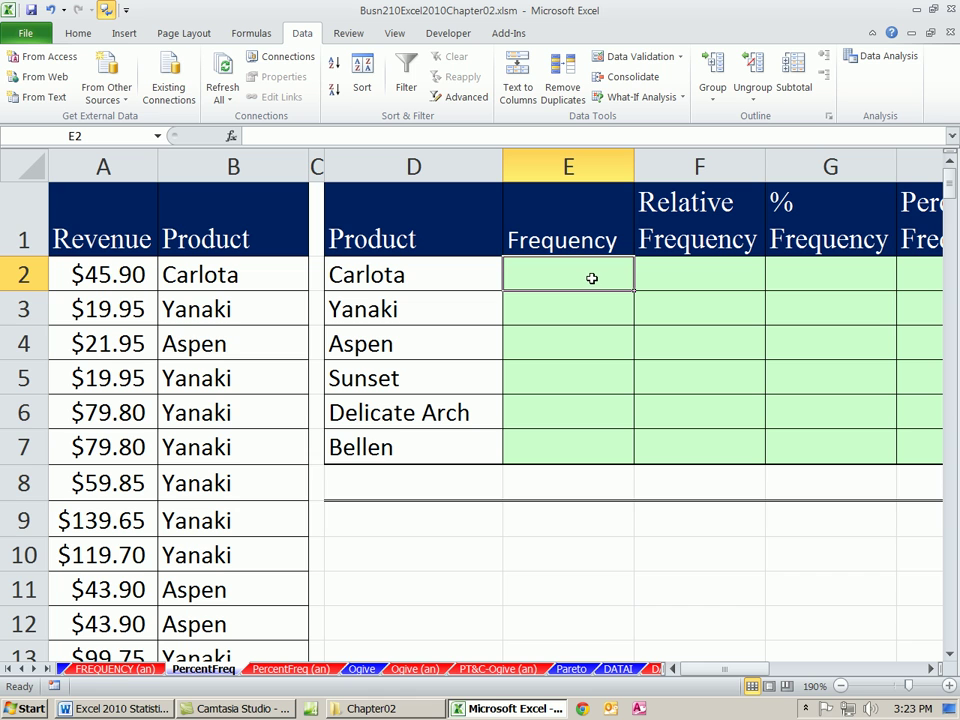
Count each product with =COUNTIF($B$2:$B$201,D2) in E2, filled down to E7
{"action": "type", "text": "=countif"}
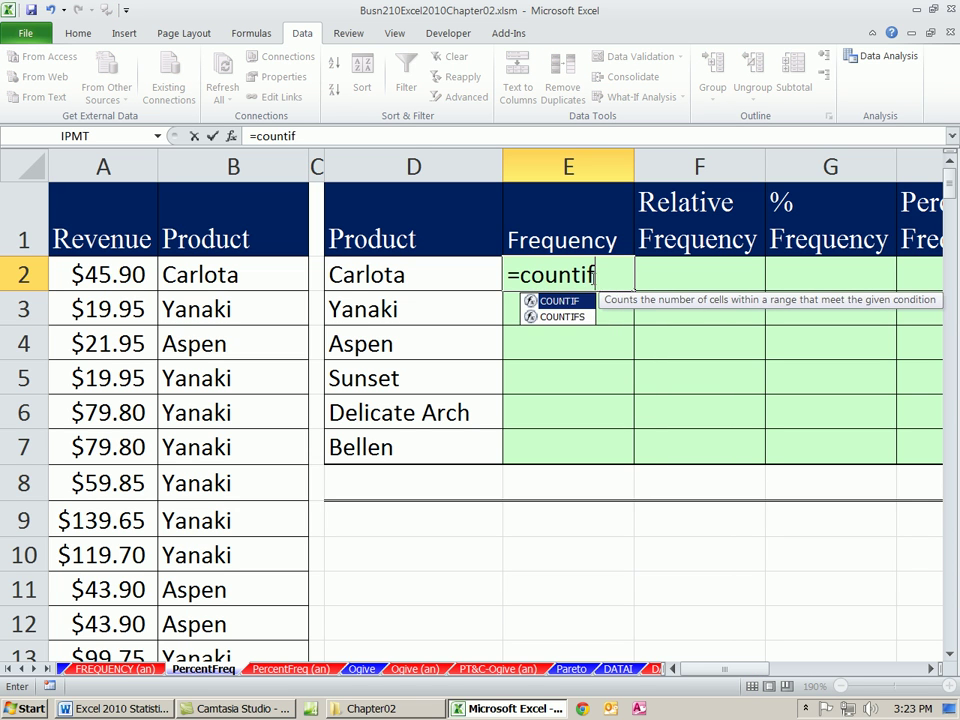
{"action": "key", "text": "Tab"}
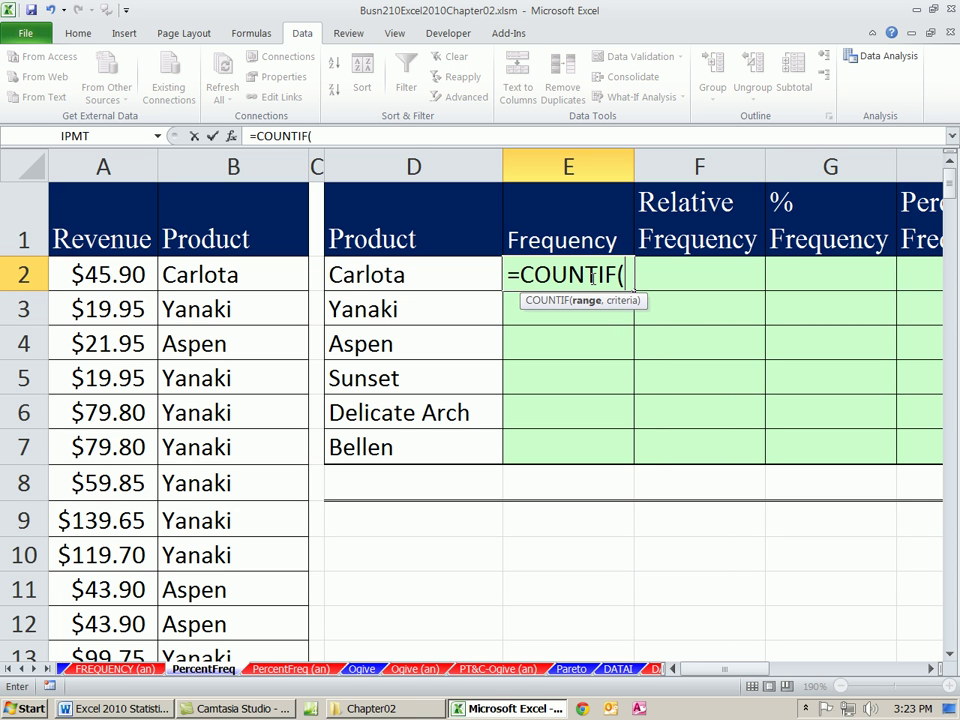
{"action": "left_click", "coordinate": [222, 270]}
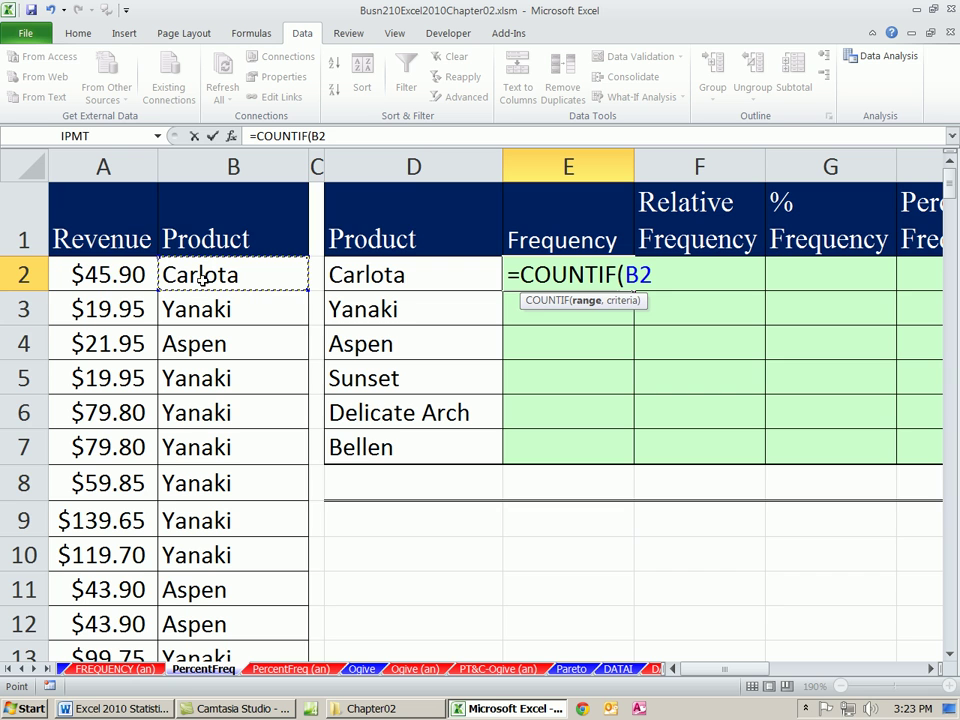
{"action": "key", "text": "ctrl+shift+Down"}
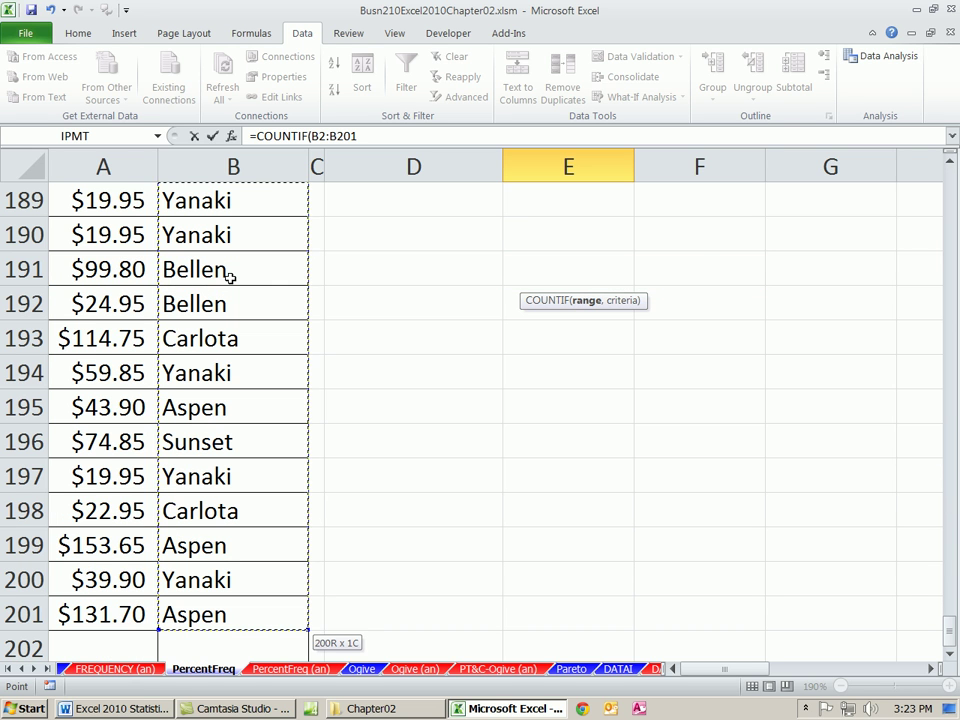
{"action": "key", "text": "F4"}
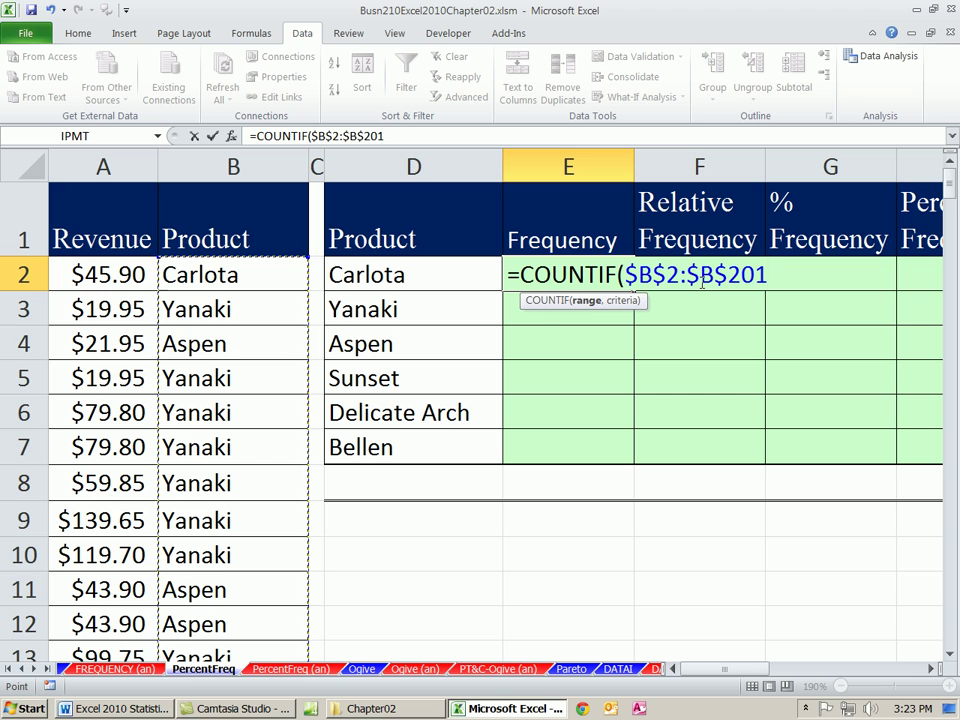
{"action": "type", "text": ","}
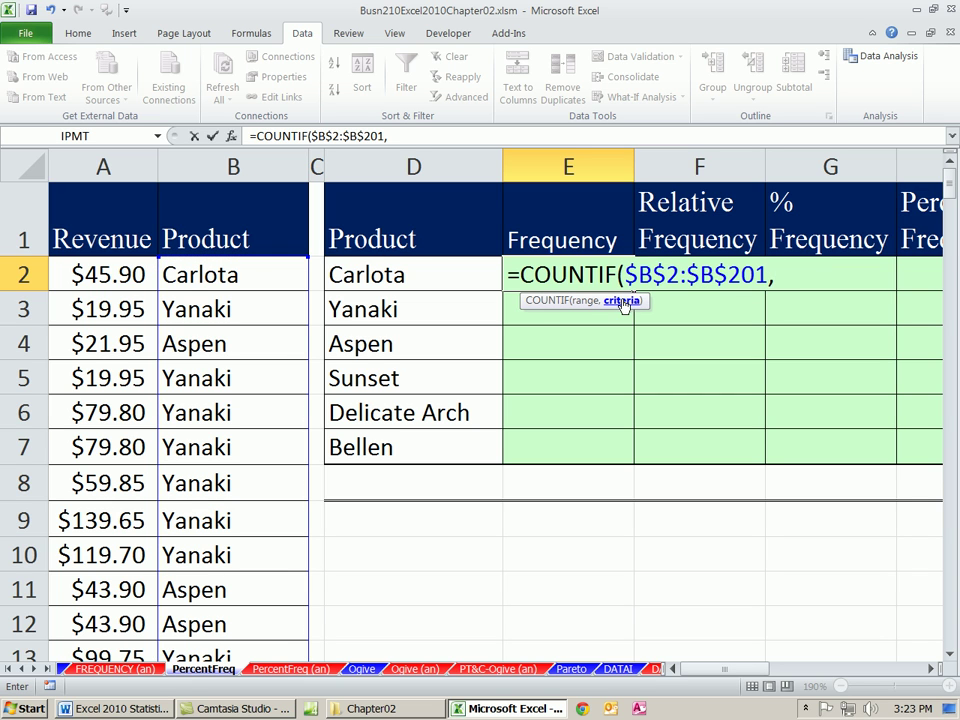
{"action": "left_click", "coordinate": [421, 269]}
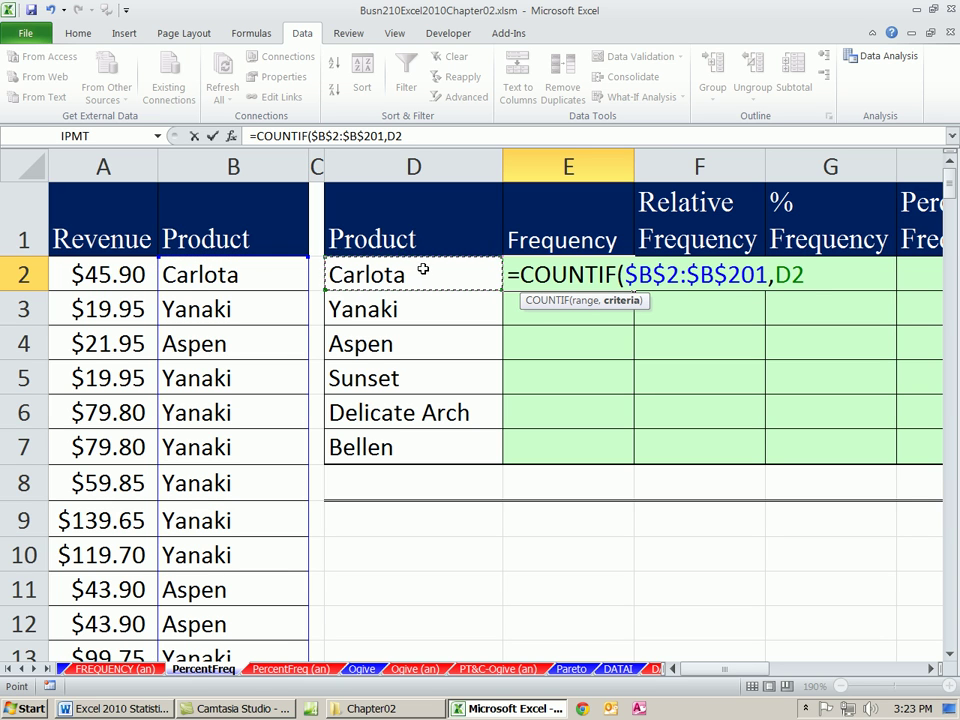
{"action": "type", "text": ")"}
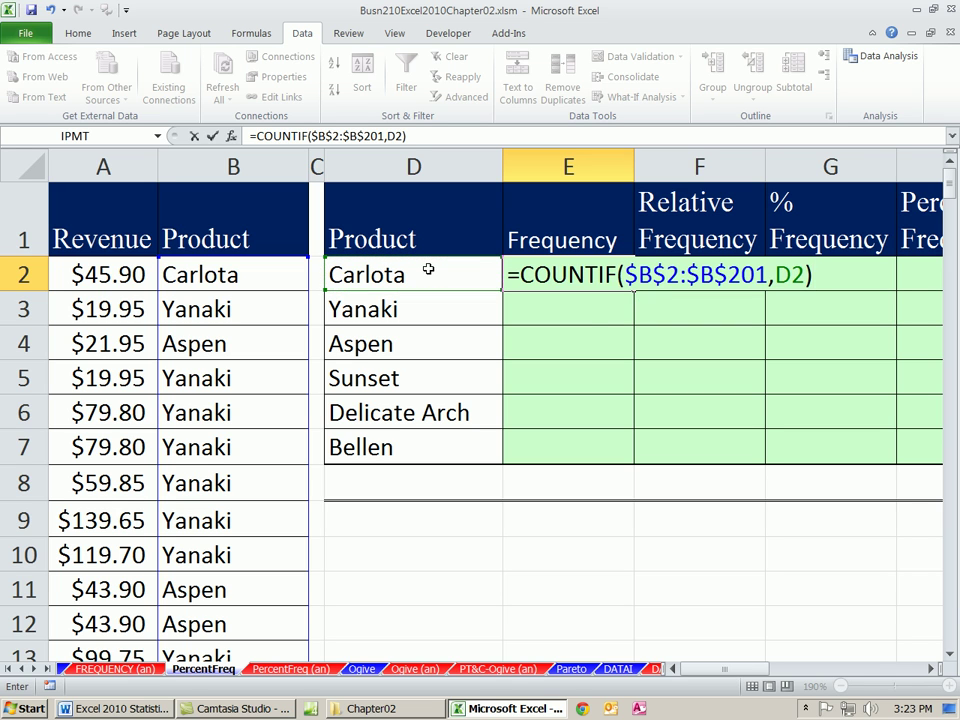
{"action": "key", "text": "ctrl+Return"}
{"action": "left_click_drag", "start_coordinate": [633, 291], "coordinate": [638, 467]}
{"action": "left_click", "coordinate": [600, 477]}
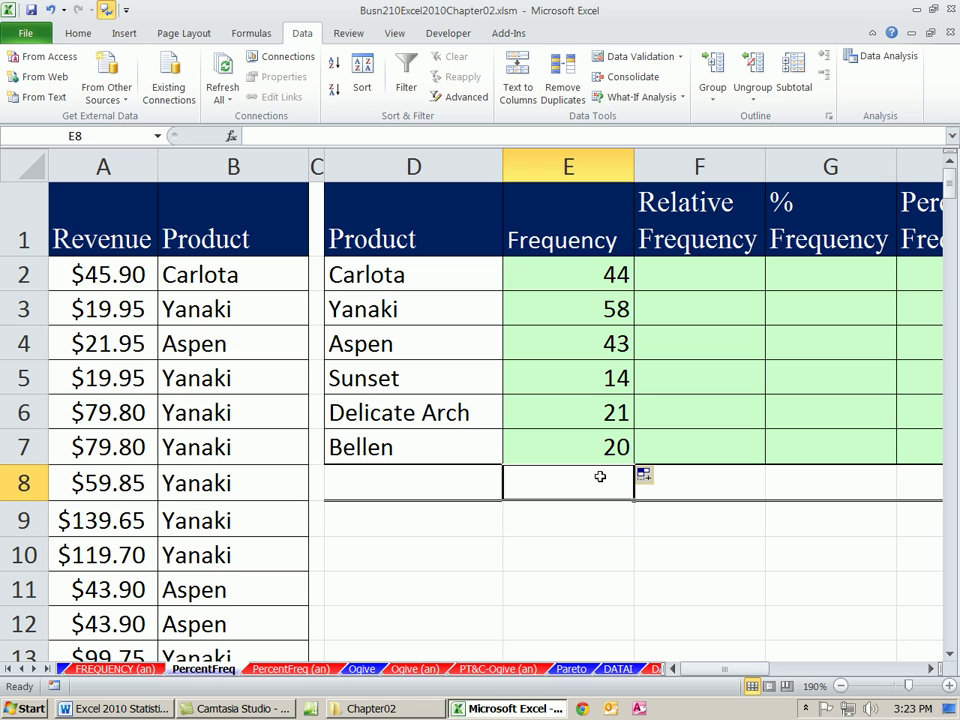
AutoSum the six counts into E8 for a total of 200, then review the counts
{"action": "key", "text": "alt+equal"}
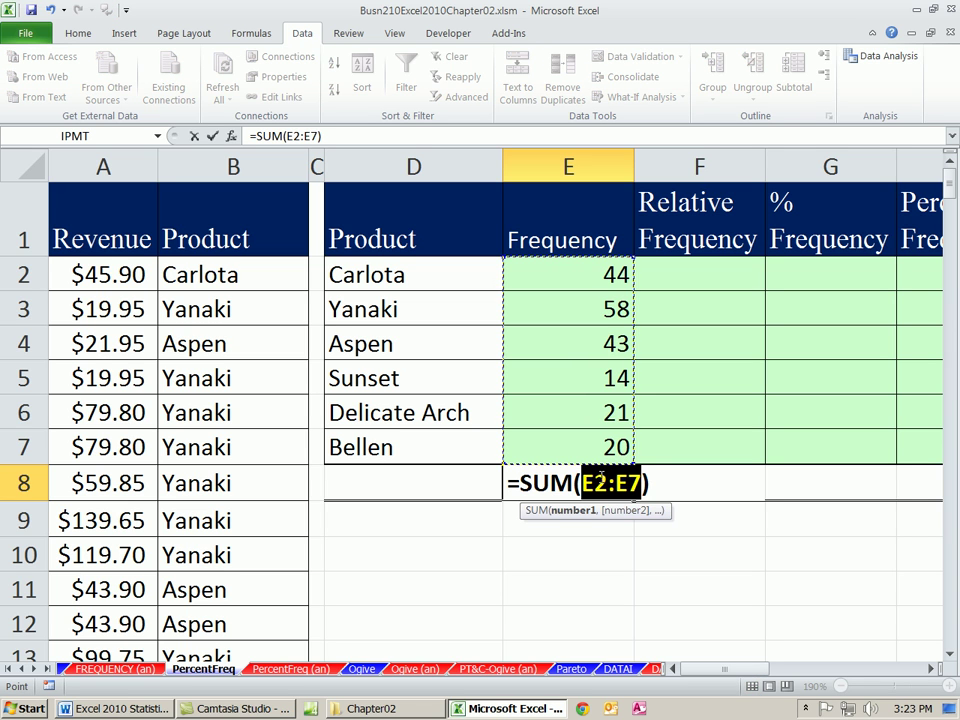
{"action": "key", "text": "Return"}
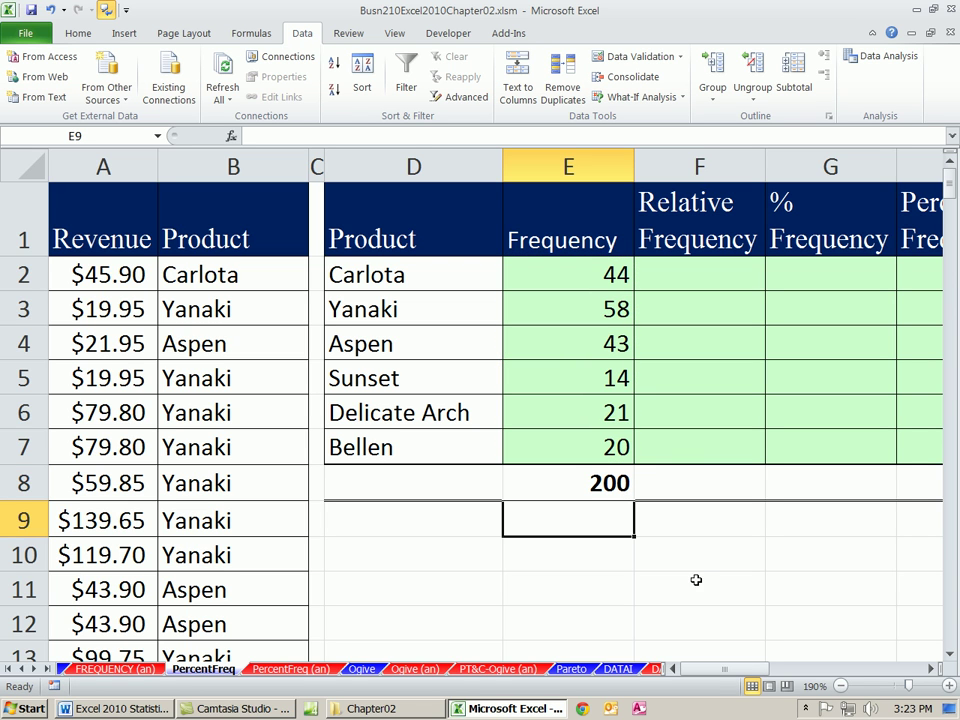
{"action": "left_click_drag", "start_coordinate": [556, 272], "coordinate": [604, 451]}
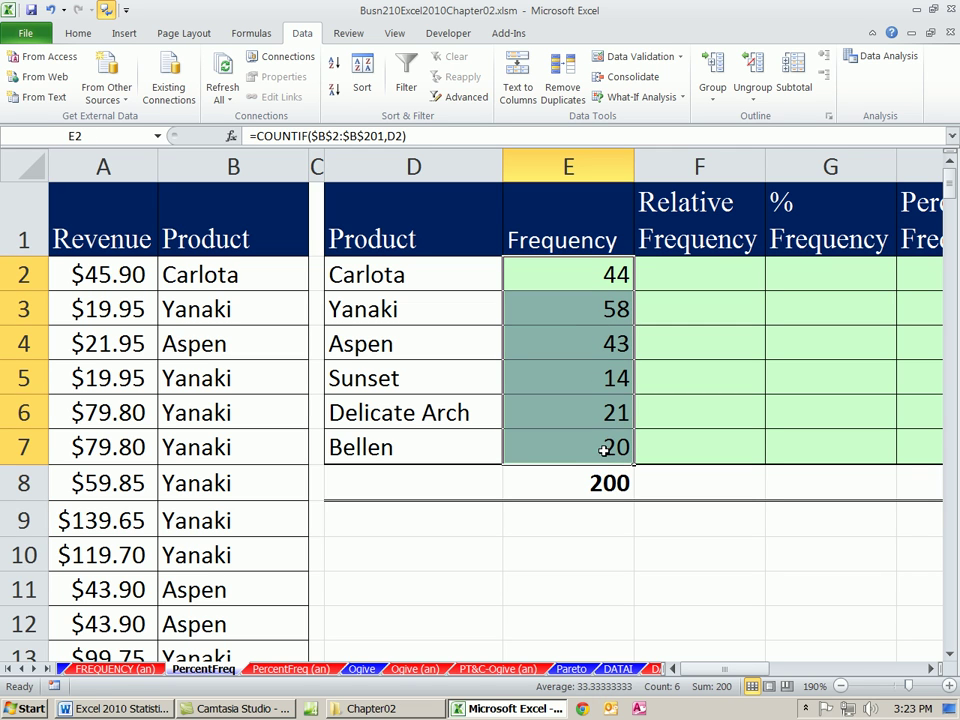
{"action": "left_click", "coordinate": [585, 308]}
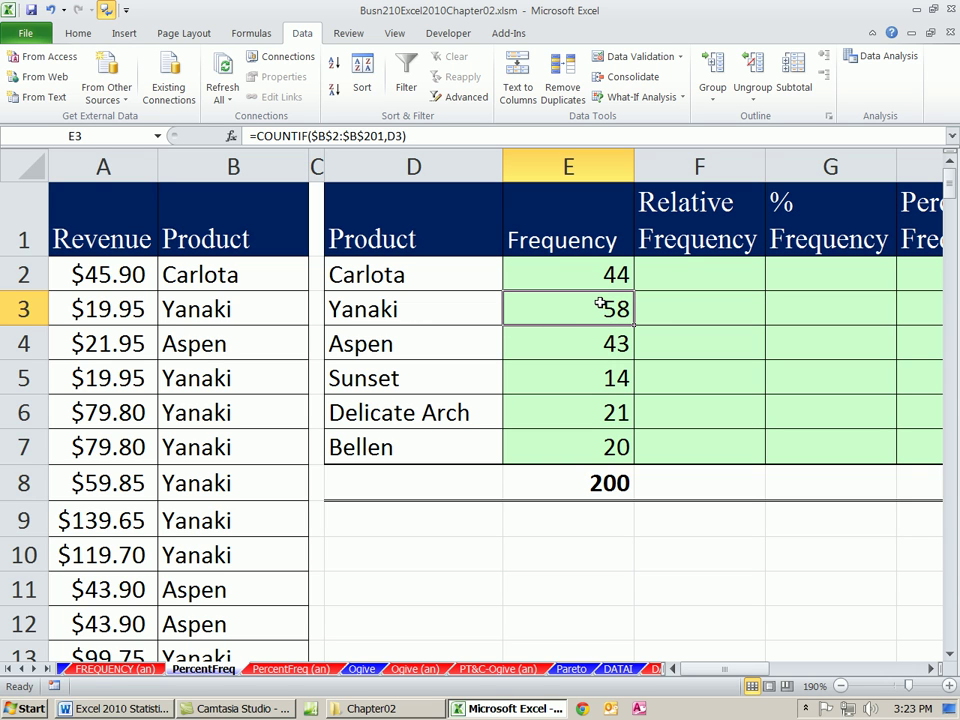
{"action": "left_click", "coordinate": [594, 376]}
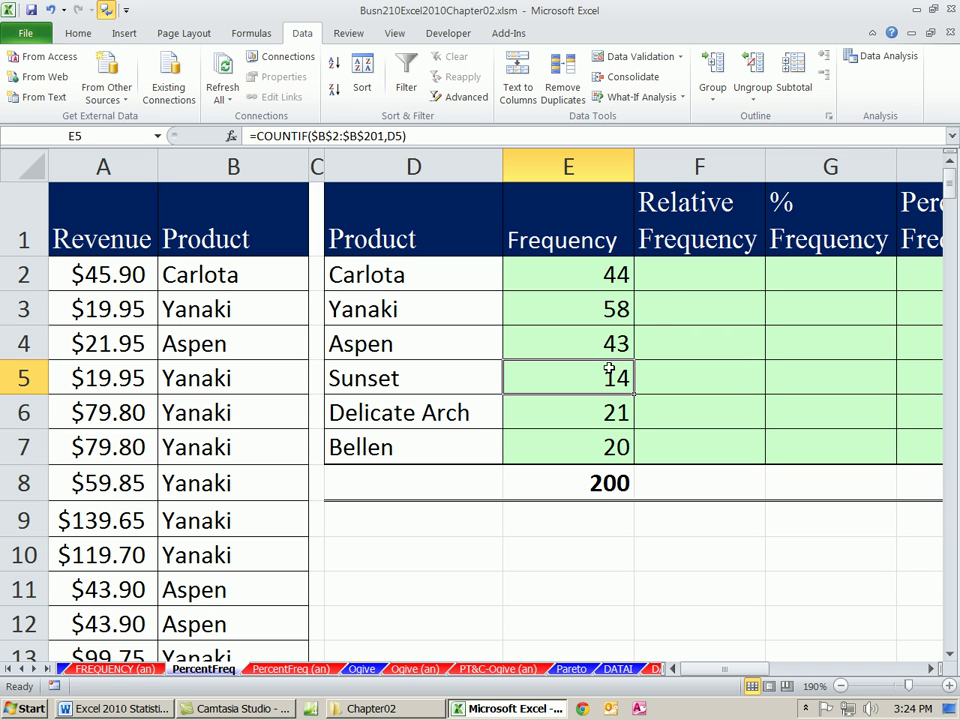
{"action": "left_click_drag", "start_coordinate": [673, 274], "coordinate": [686, 452]}
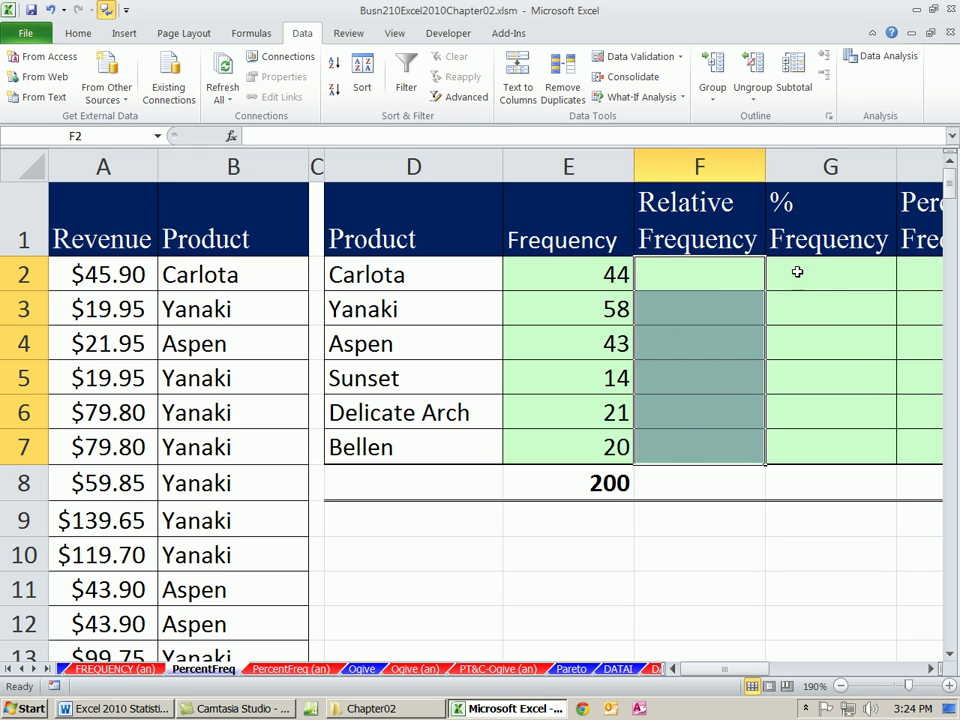
{"action": "left_click_drag", "start_coordinate": [797, 272], "coordinate": [796, 455]}
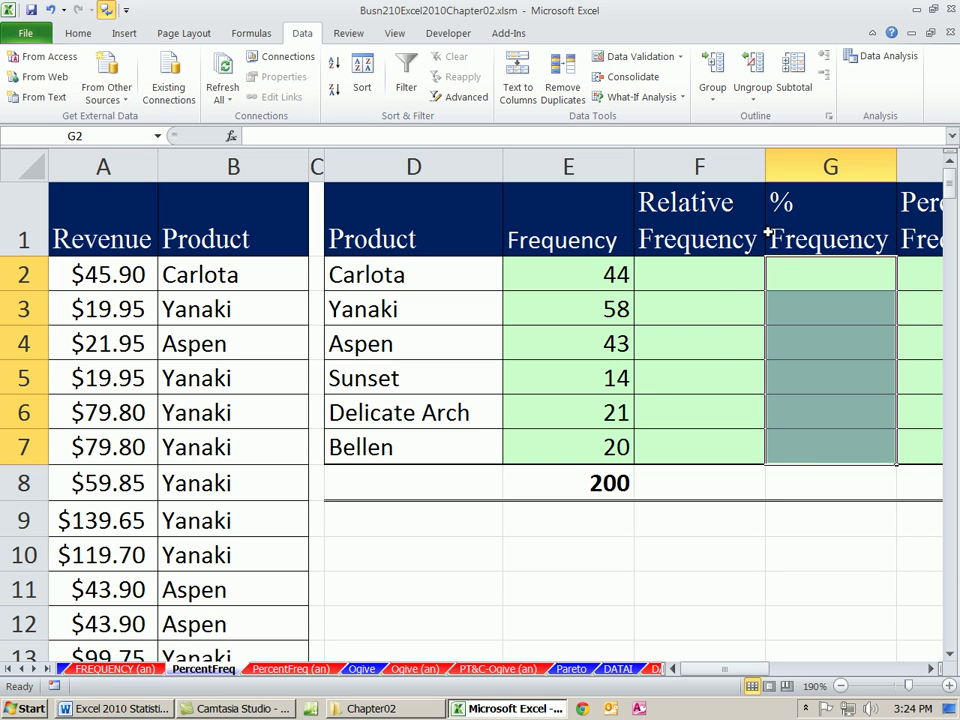
Enter =E2/$E$8 in F2 and fill it down to F7
{"action": "left_click", "coordinate": [689, 274]}
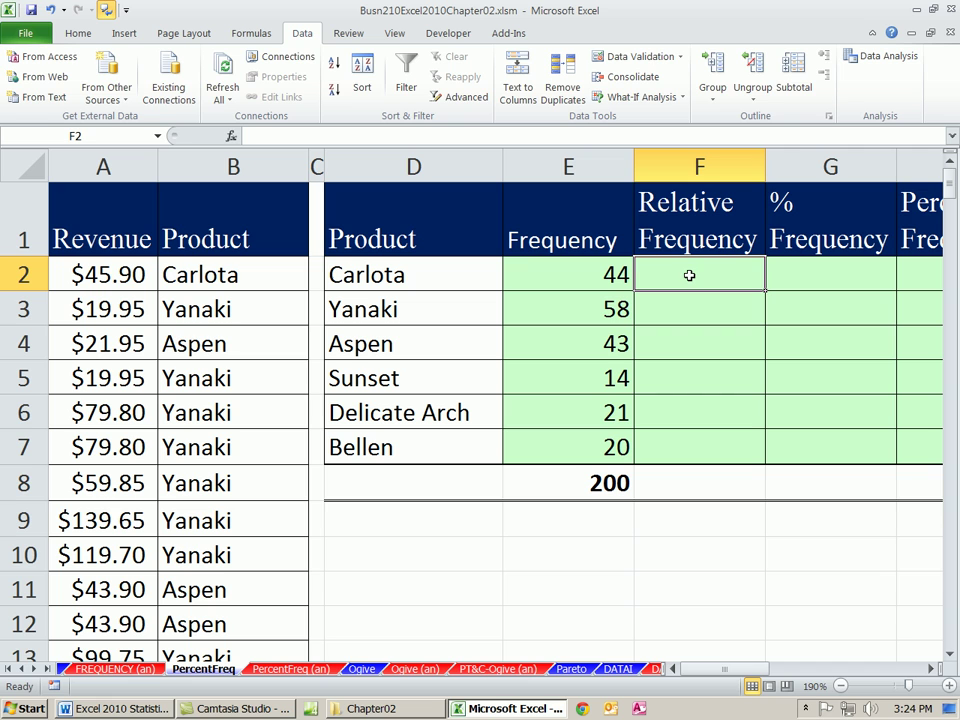
{"action": "type", "text": "="}
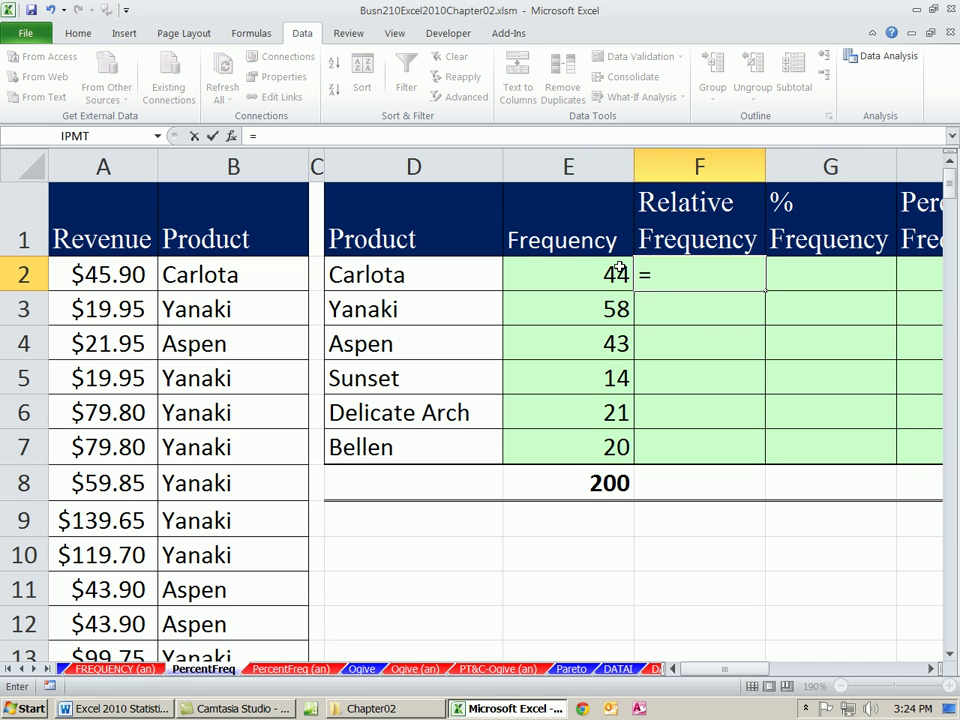
{"action": "left_click", "coordinate": [563, 271]}
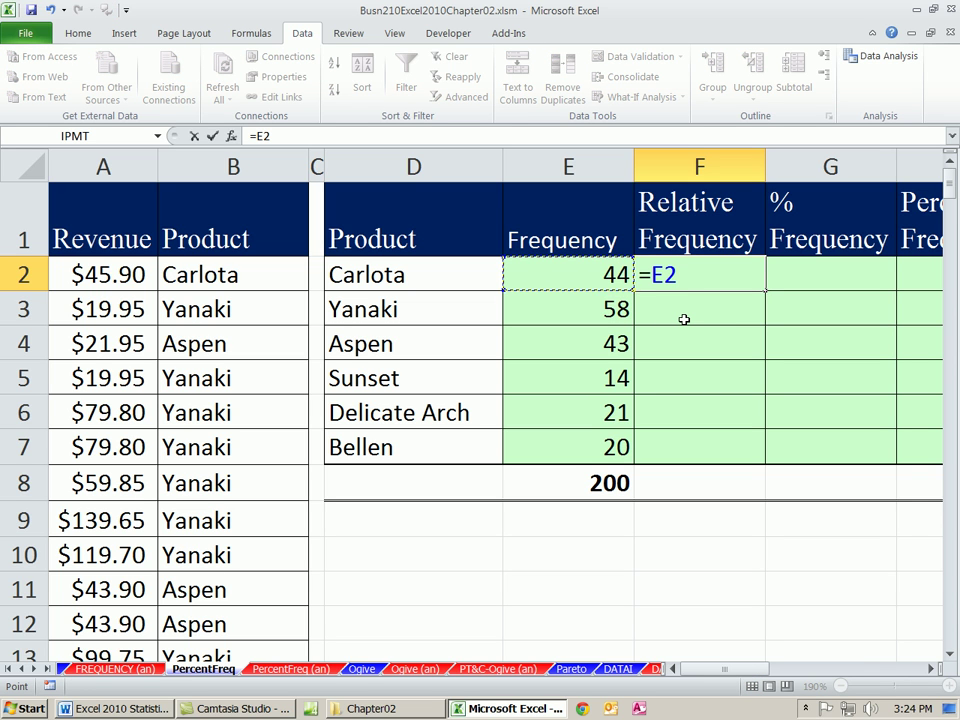
{"action": "type", "text": "/"}
{"action": "left_click", "coordinate": [587, 484]}
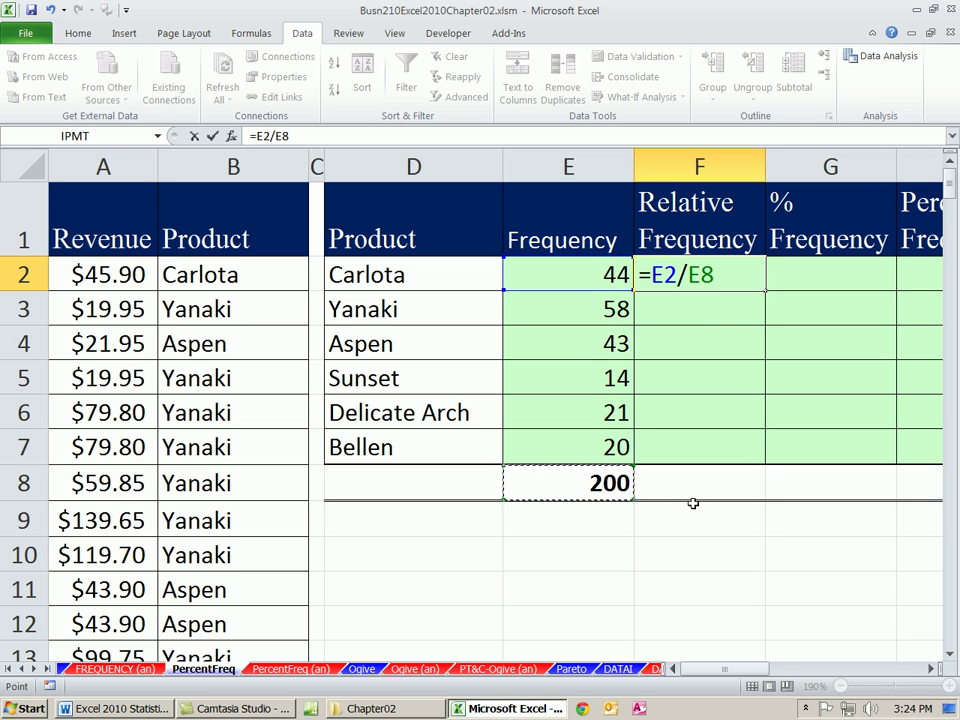
{"action": "key", "text": "F4"}
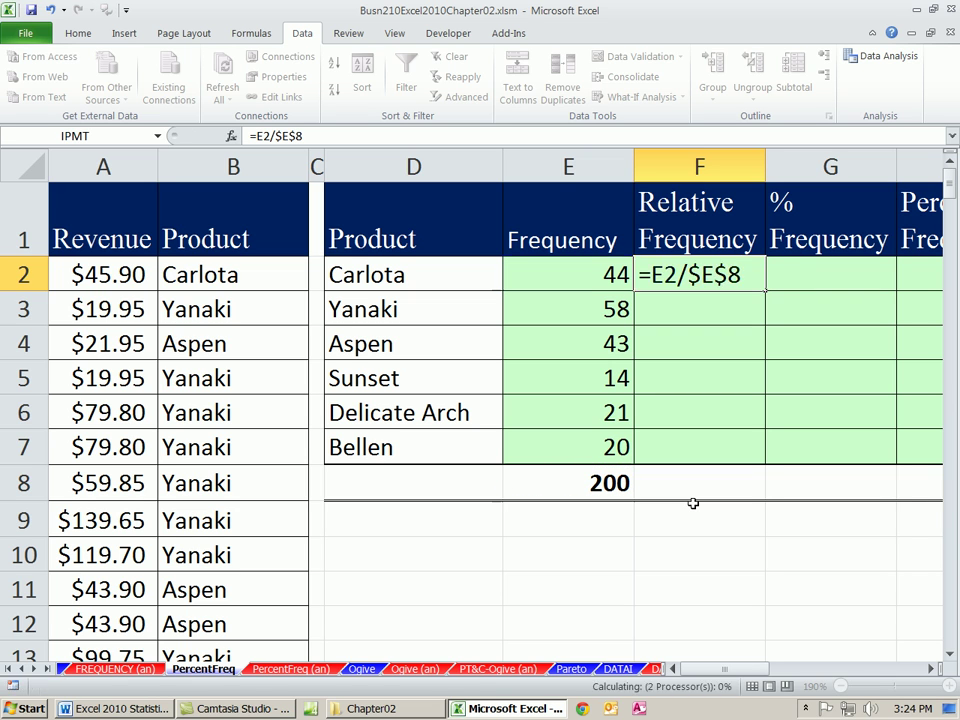
{"action": "key", "text": "ctrl+Return"}
{"action": "left_click_drag", "start_coordinate": [766, 290], "coordinate": [767, 455]}
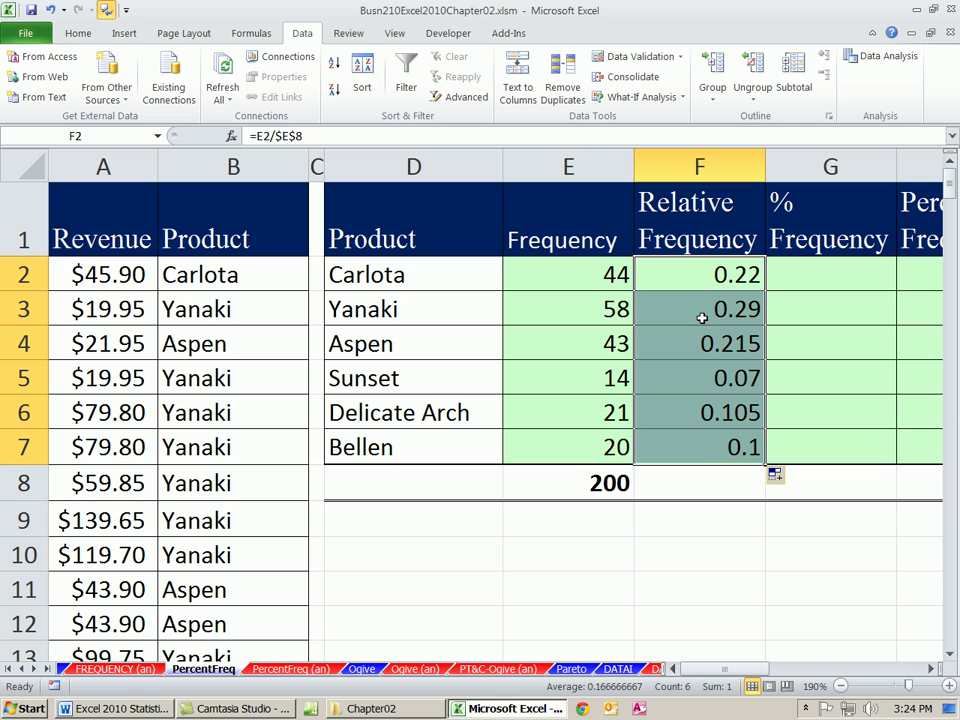
Total the relative frequencies in F8 to 1
{"action": "left_click", "coordinate": [714, 484]}
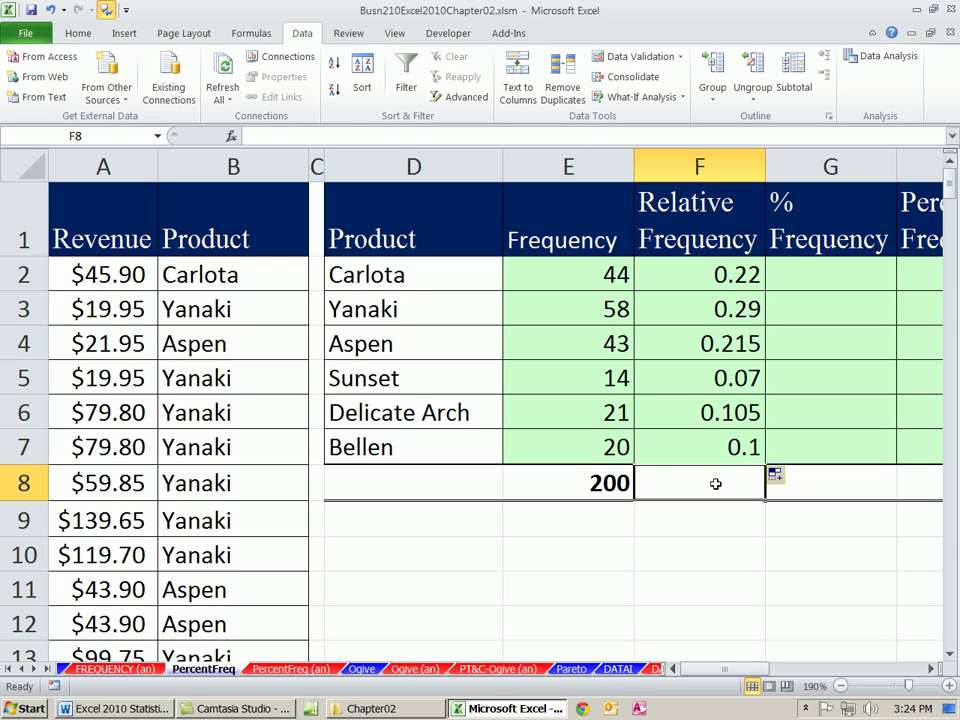
{"action": "key", "text": "alt+equal"}
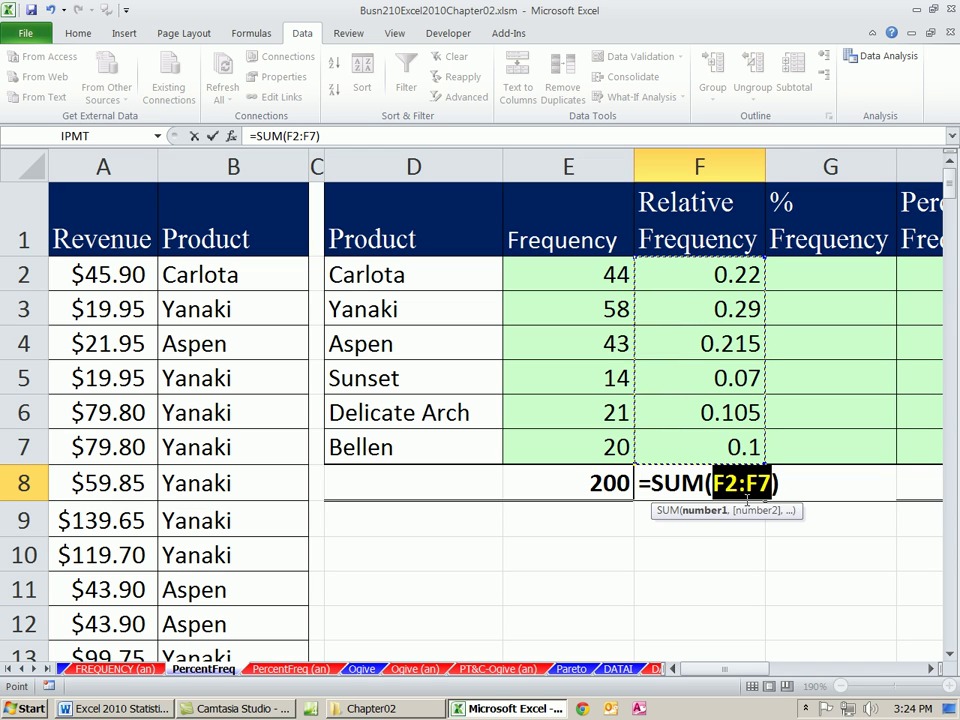
{"action": "key", "text": "Return"}
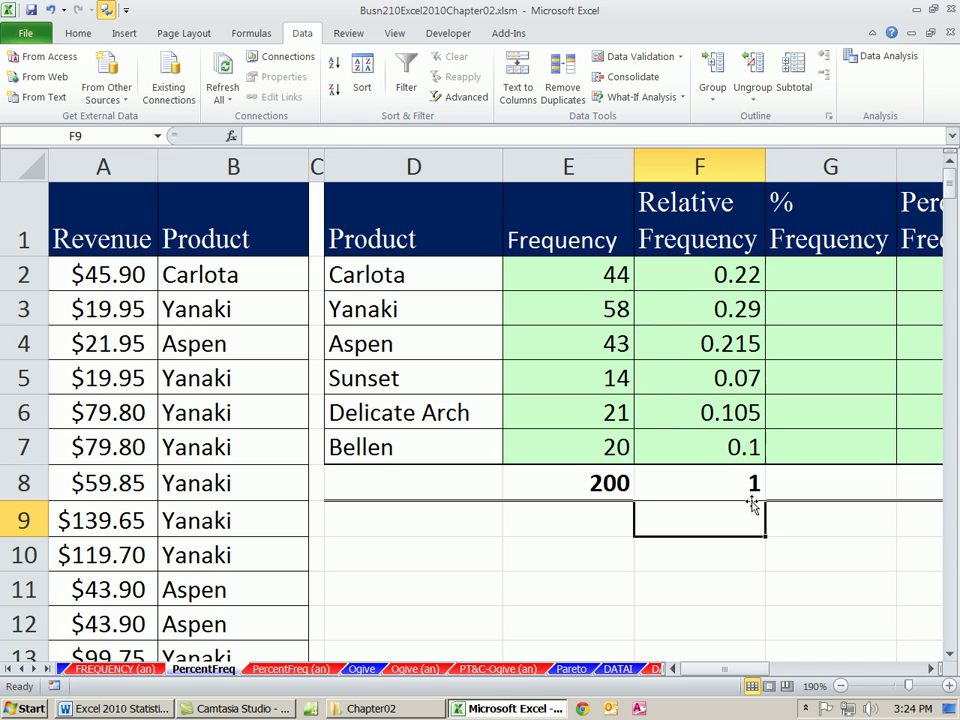
Scroll right to show Percent Frequency and check Aspen's formula =E4/$E$8 (0.215)
{"action": "left_click", "coordinate": [929, 669]}
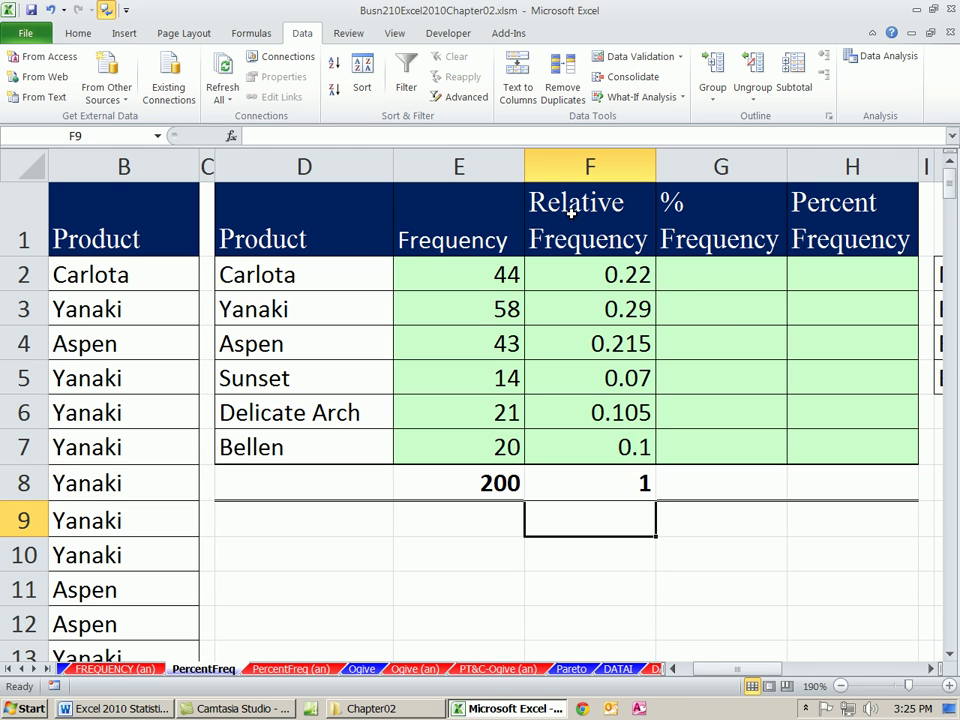
{"action": "left_click", "coordinate": [598, 343]}
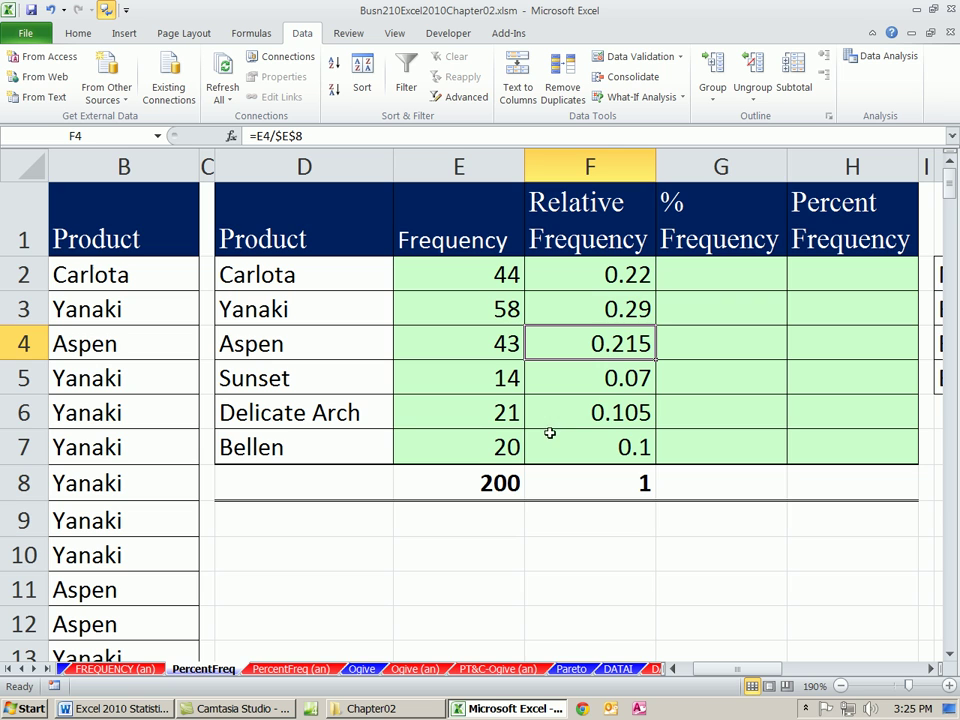
Enter =E2/$E$8 in G2 for Carlota and reset it to General format (0.22)
{"action": "left_click", "coordinate": [716, 274]}
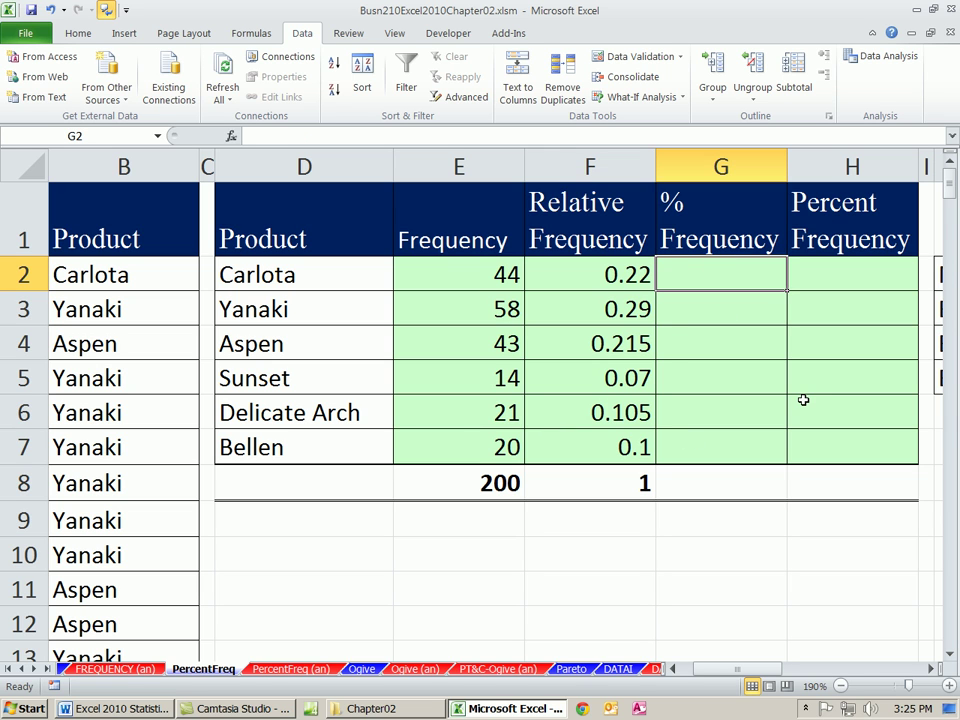
{"action": "type", "text": "="}
{"action": "left_click", "coordinate": [440, 281]}
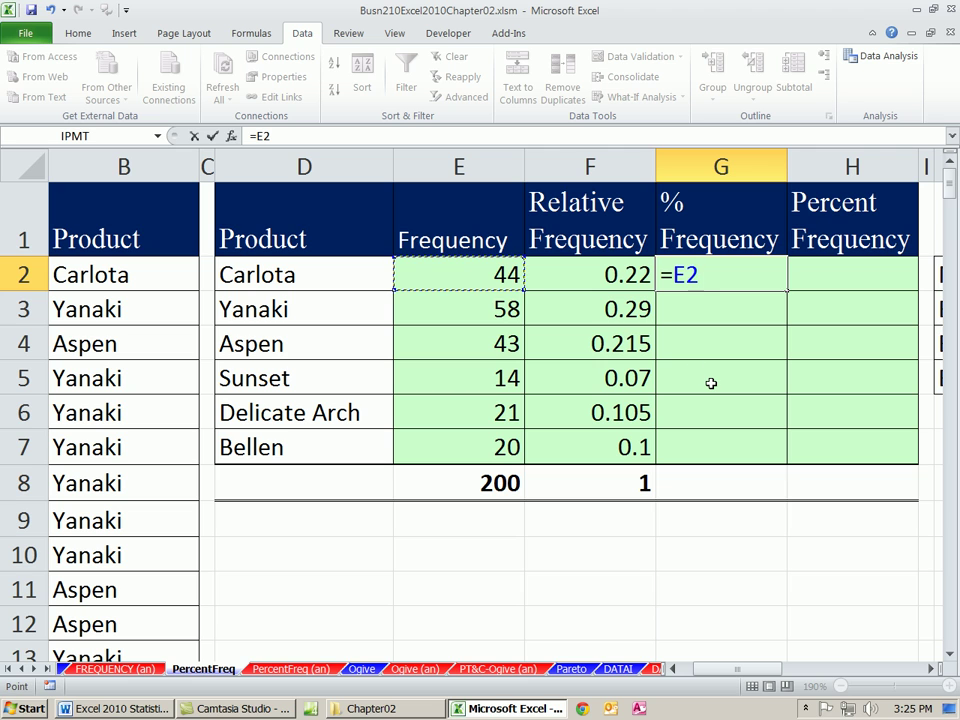
{"action": "type", "text": "/"}
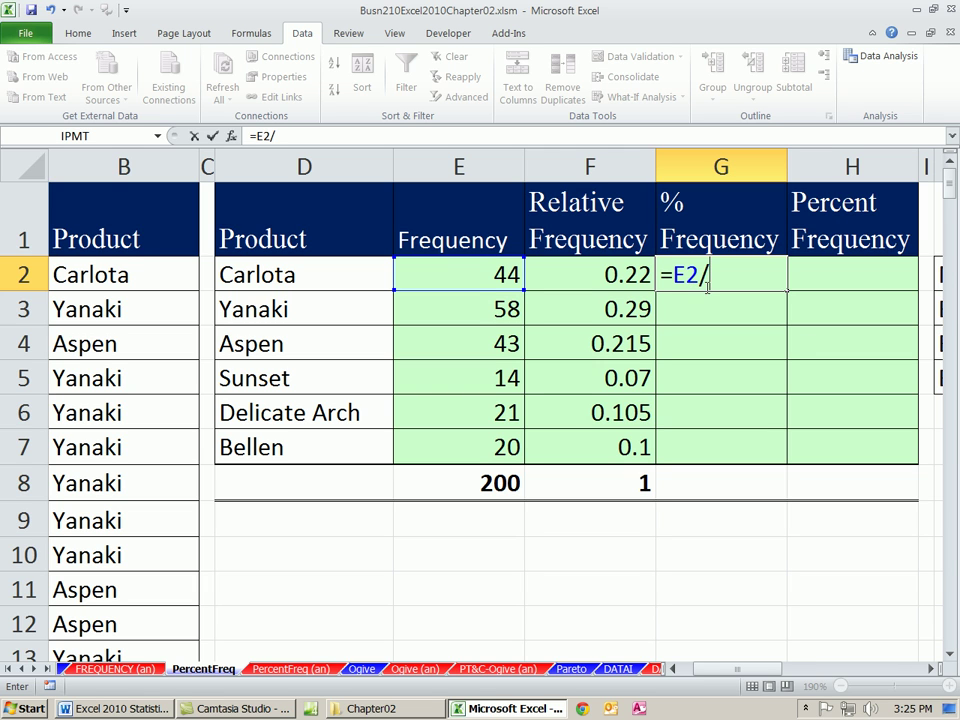
{"action": "left_click", "coordinate": [469, 482]}
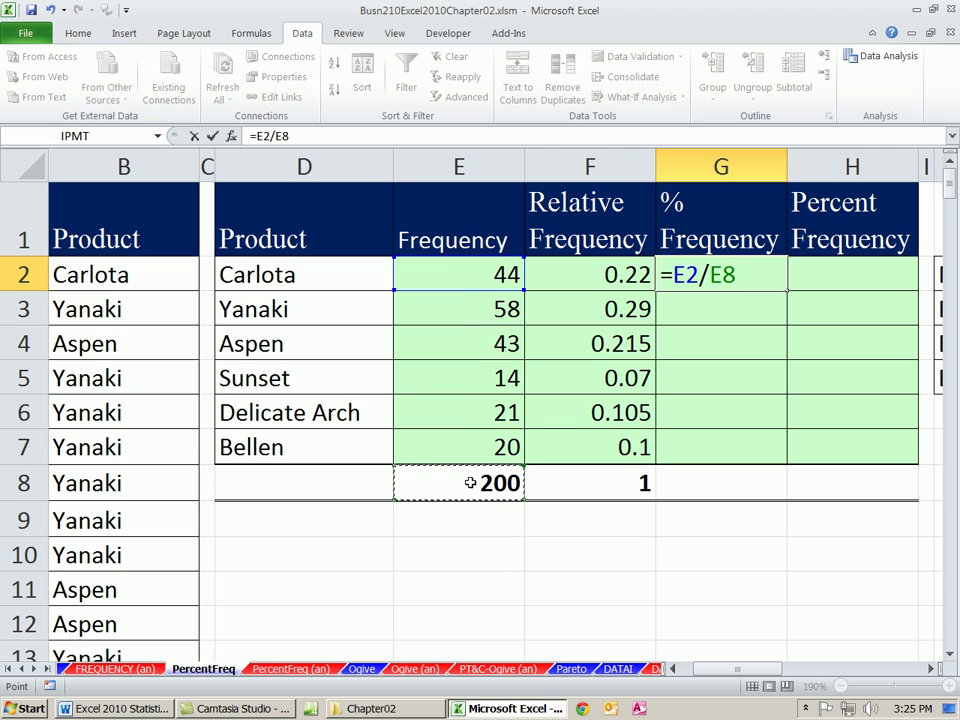
{"action": "key", "text": "F4"}
{"action": "key", "text": "ctrl+Return"}
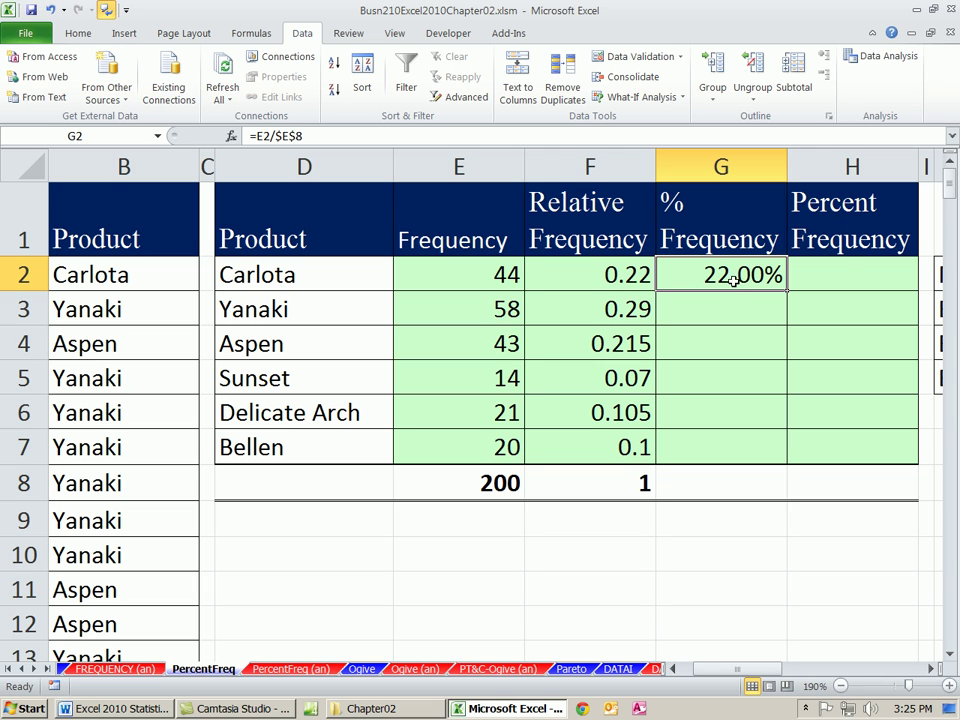
{"action": "left_click", "coordinate": [619, 278]}
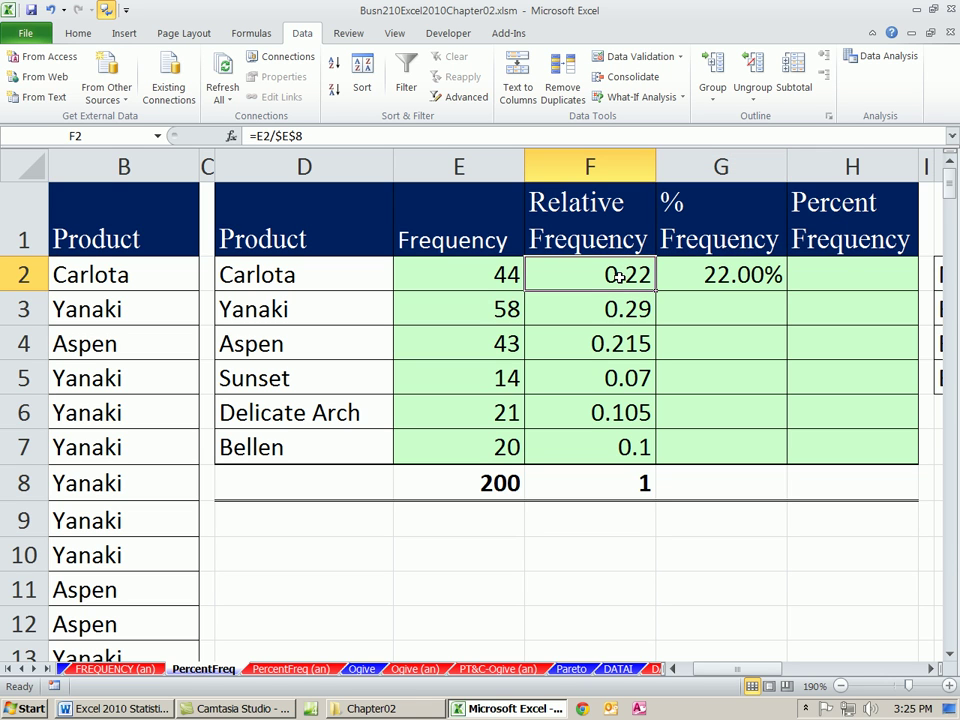
{"action": "left_click", "coordinate": [715, 278]}
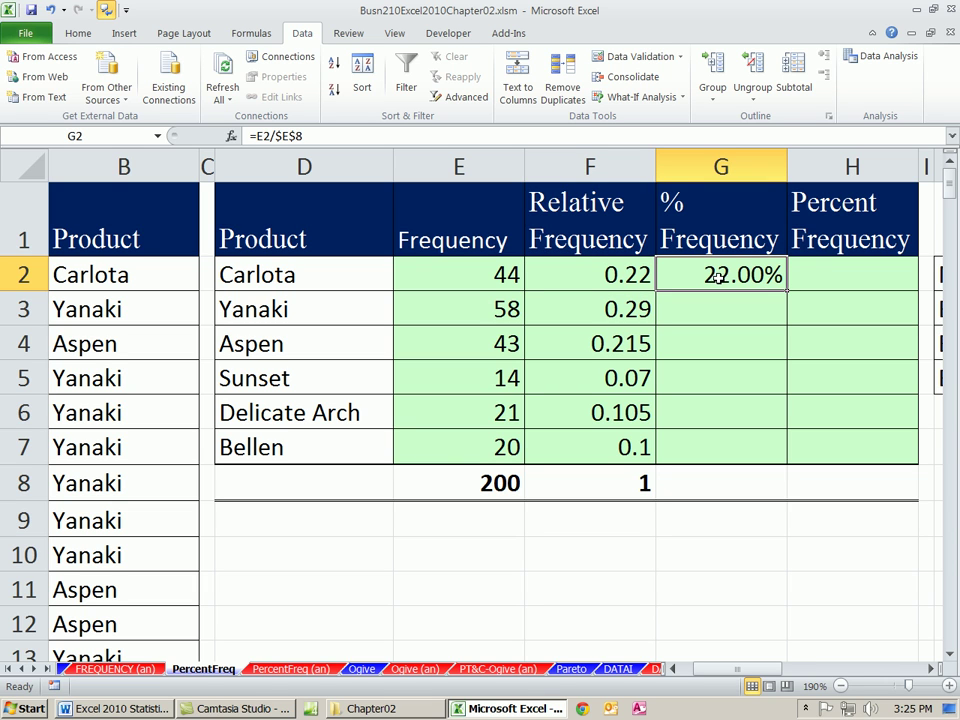
{"action": "key", "text": "ctrl+shift+asciitilde"}
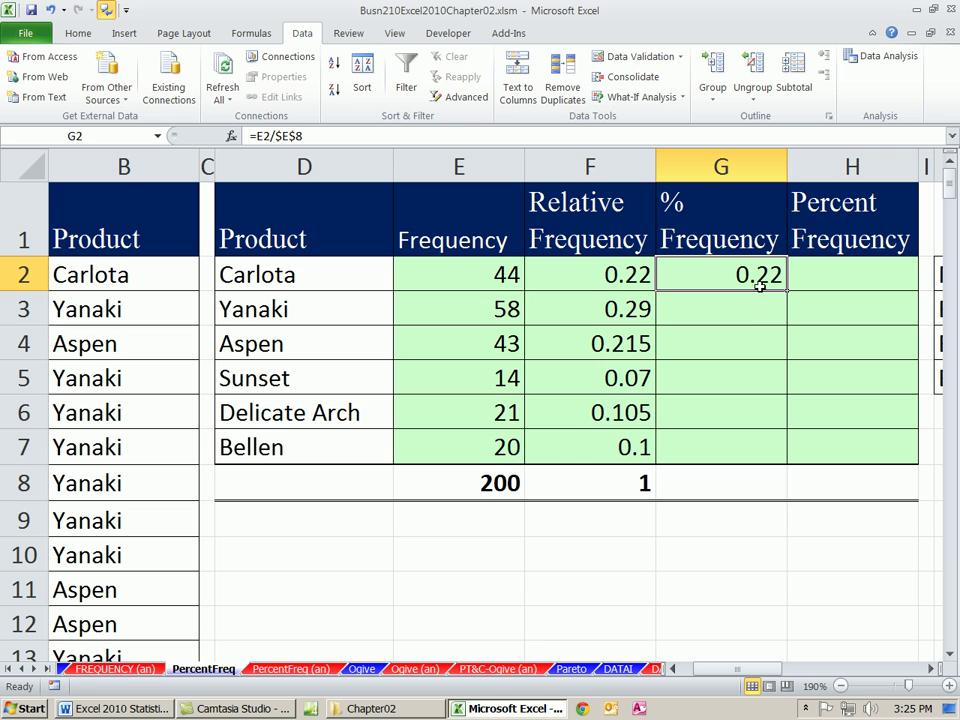
Format G2 as Percentage with 2 decimals (22.00%) and fill it down to G7
{"action": "left_click", "coordinate": [82, 36]}
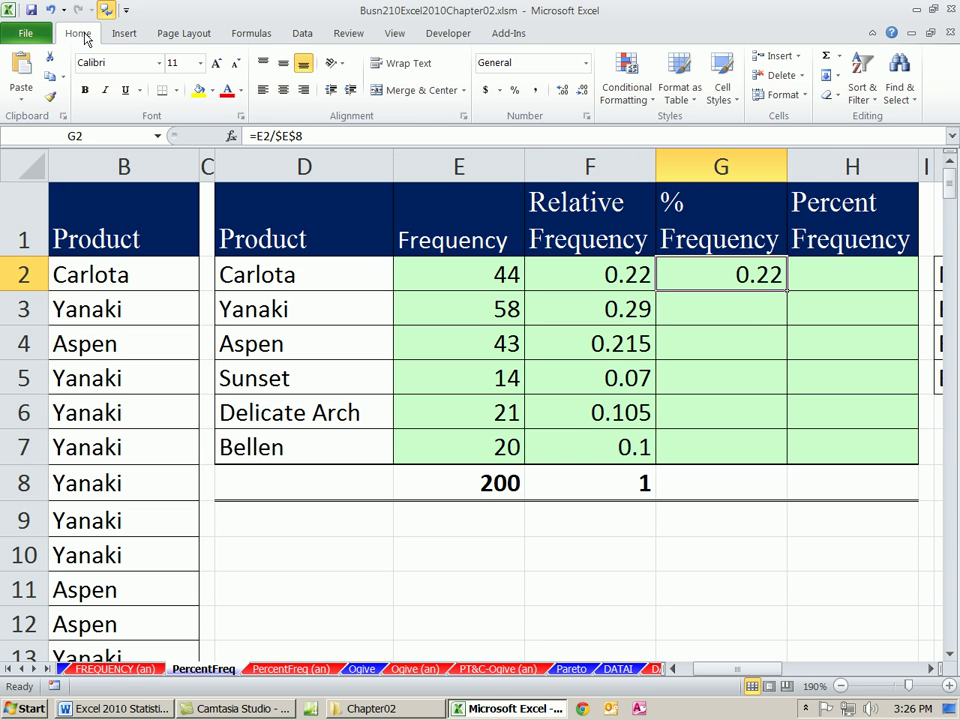
{"action": "left_click", "coordinate": [586, 66]}
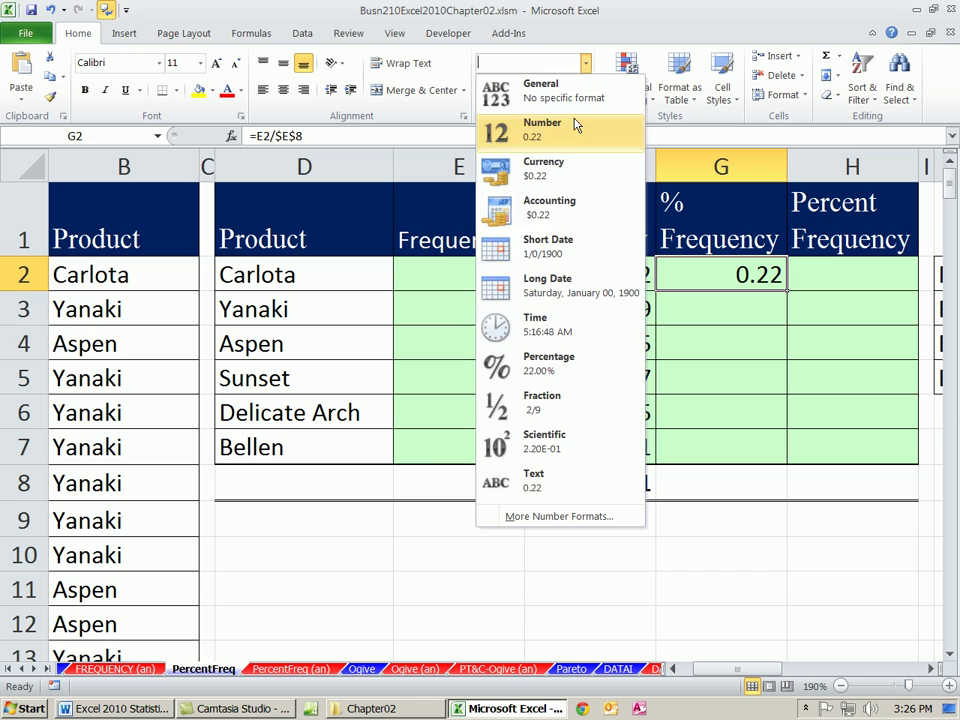
{"action": "left_click", "coordinate": [586, 370]}
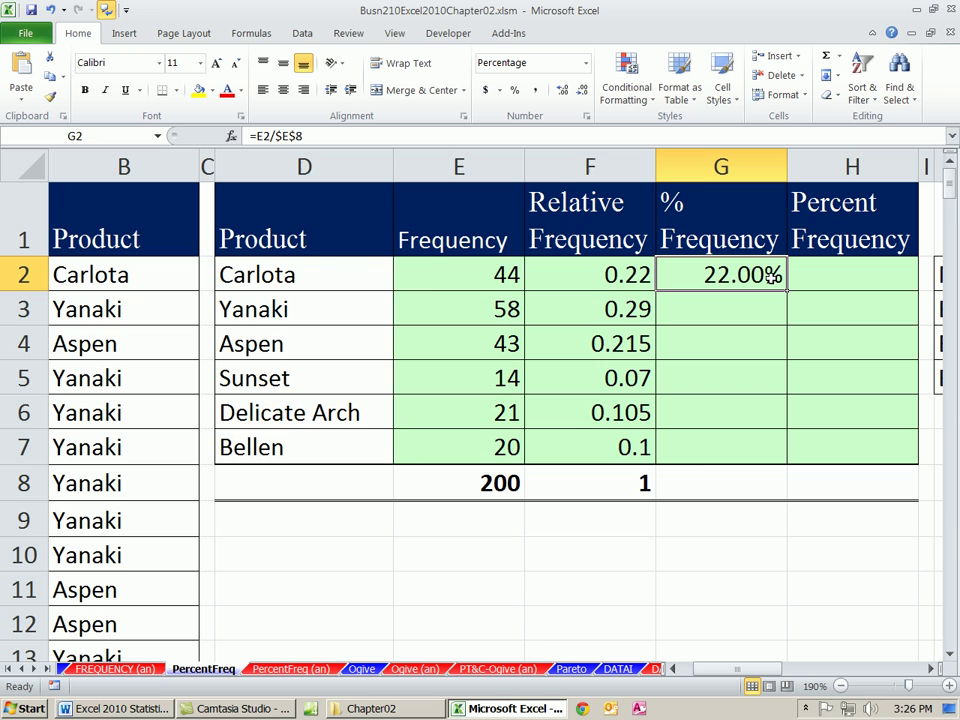
{"action": "key", "text": "ctrl+1"}
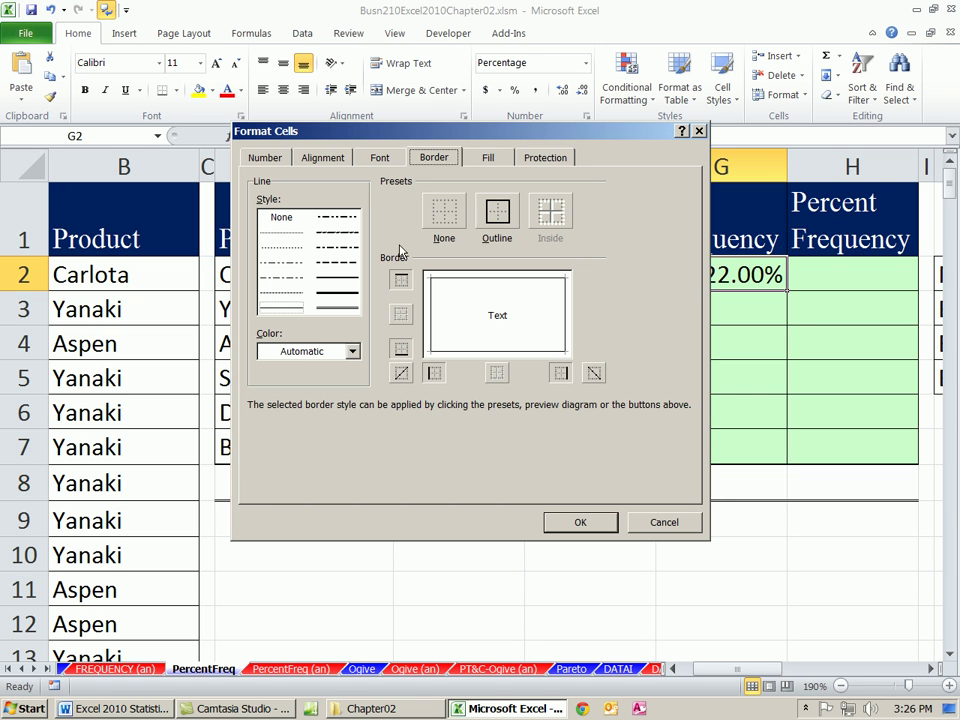
{"action": "left_click", "coordinate": [259, 160]}
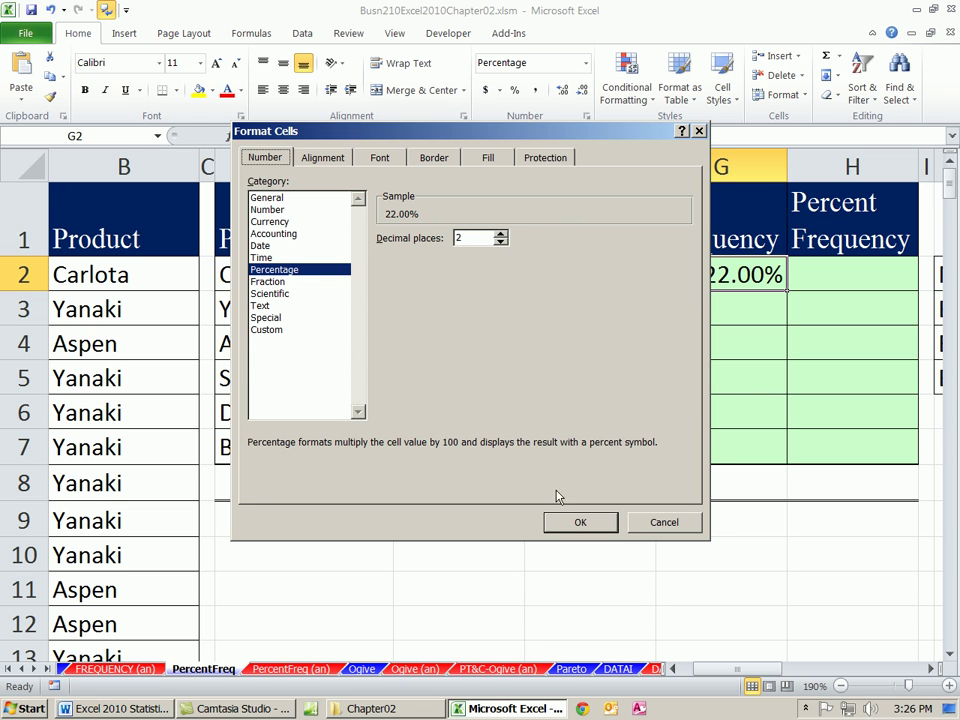
{"action": "left_click", "coordinate": [578, 521]}
{"action": "left_click_drag", "start_coordinate": [787, 290], "coordinate": [801, 456]}
Sum G2:G7 into G8 for a 100.00% total
{"action": "left_click", "coordinate": [742, 477]}
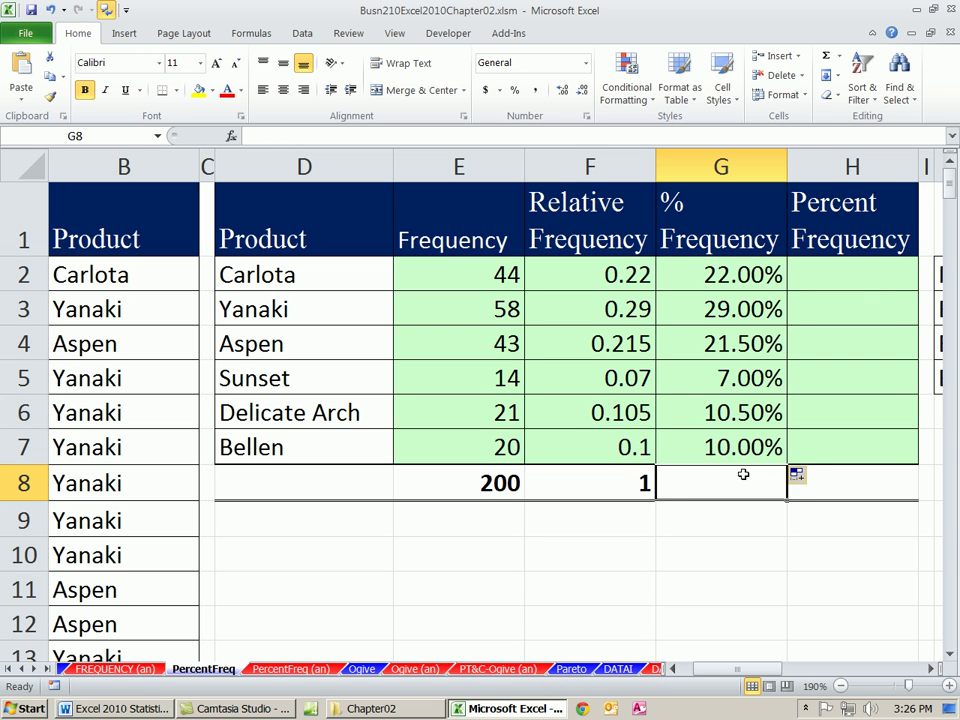
{"action": "key", "text": "alt+equal"}
{"action": "key", "text": "Return"}
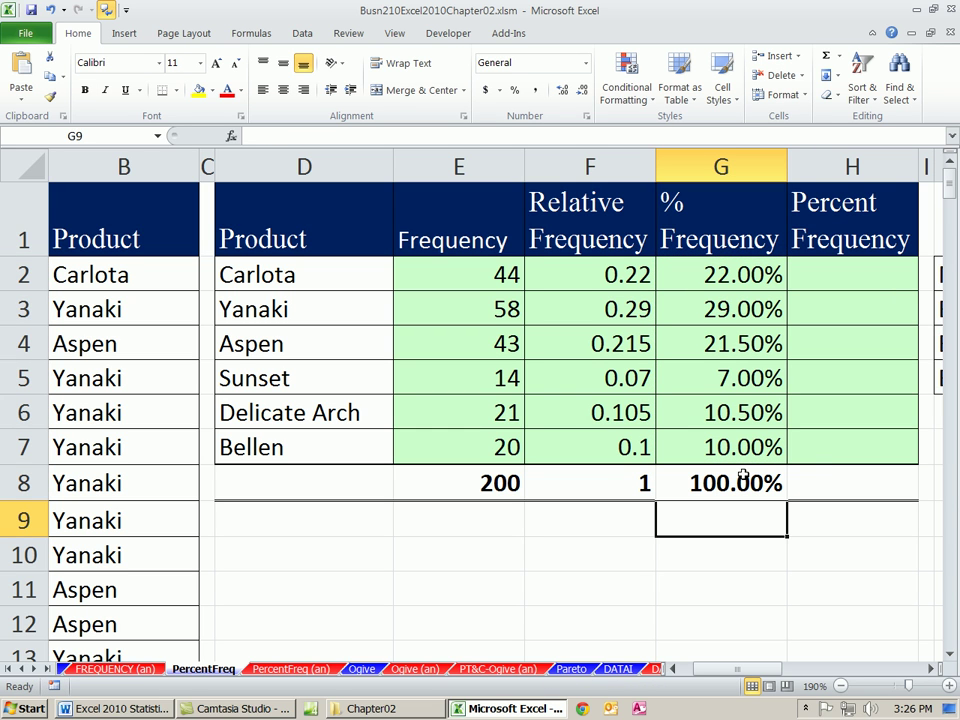
Scroll right toward the Carlotas estimate table, checking the G3 formula along the way
{"action": "left_click", "coordinate": [930, 670]}
{"action": "left_click", "coordinate": [930, 670]}
{"action": "left_click", "coordinate": [930, 670]}
{"action": "left_click", "coordinate": [930, 670]}
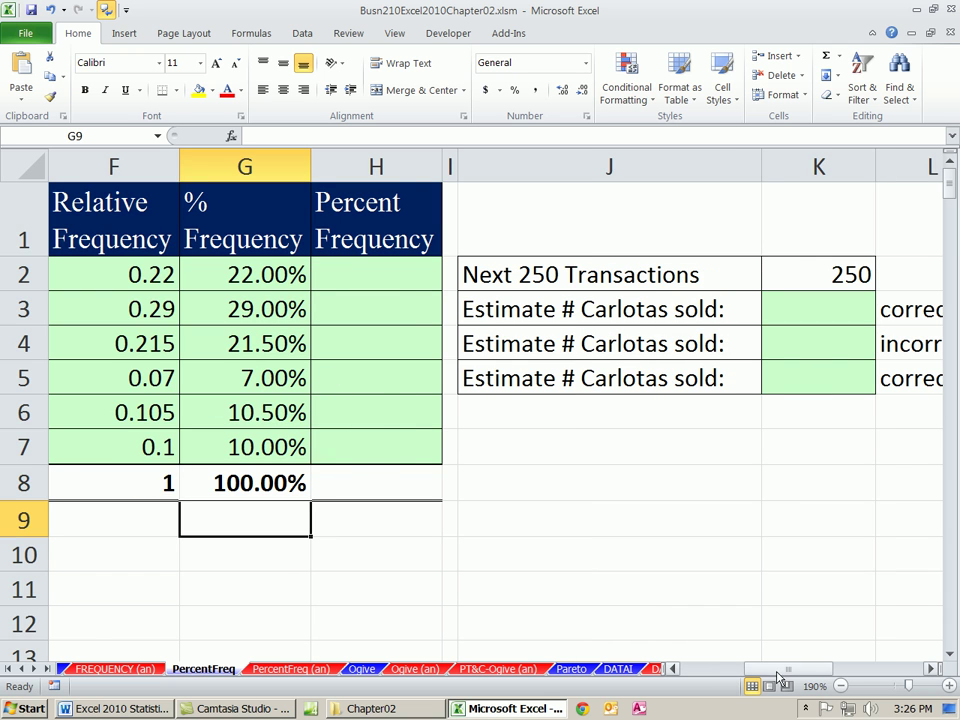
{"action": "left_click_drag", "start_coordinate": [788, 668], "coordinate": [737, 680]}
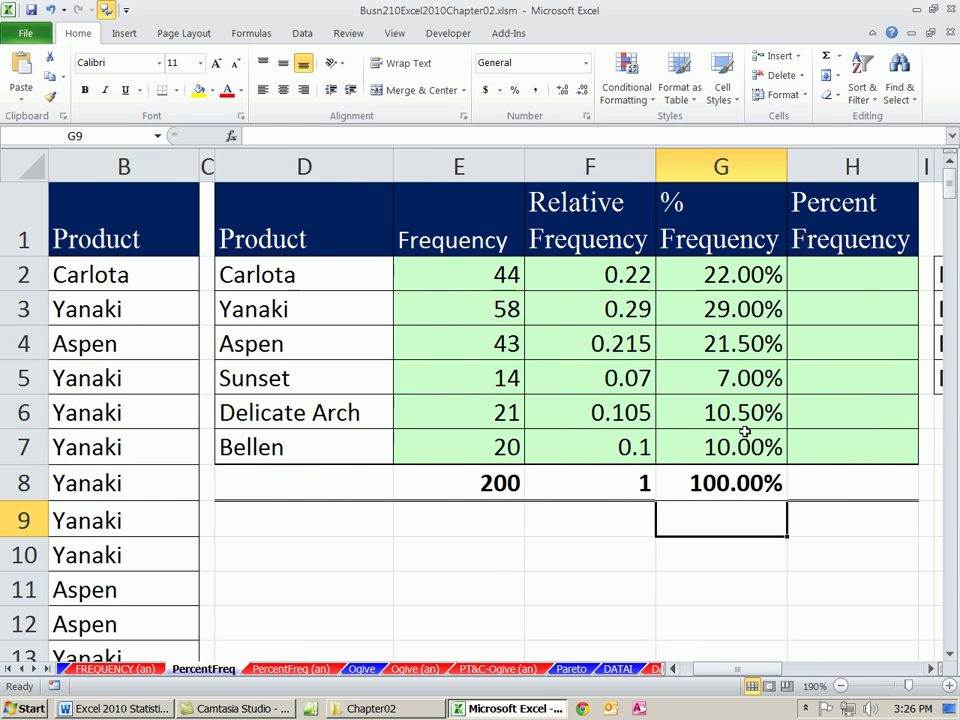
{"action": "left_click", "coordinate": [714, 308]}
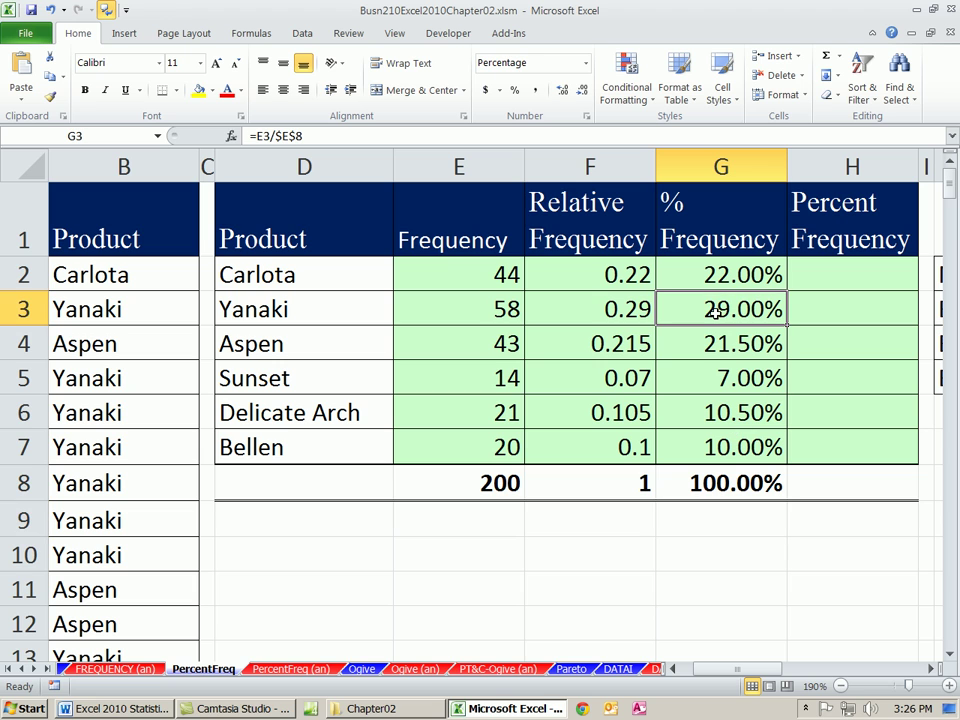
{"action": "left_click", "coordinate": [930, 672]}
{"action": "left_click", "coordinate": [930, 672]}
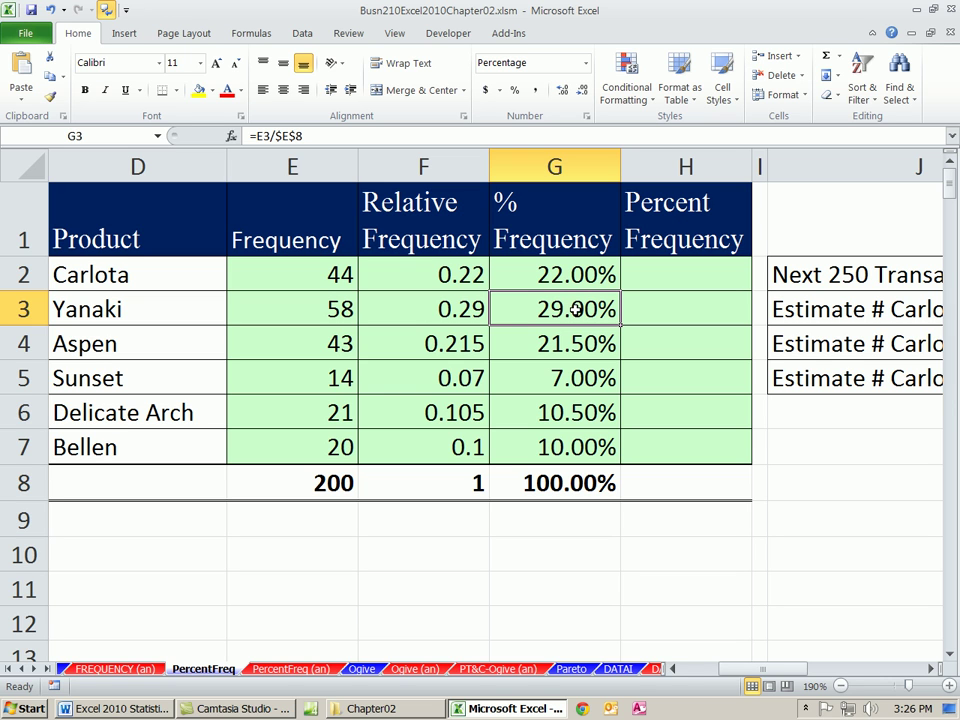
Enter =E2/$E$8*100 in H2 and compare it with the F2 and G2 formulas
{"action": "left_click", "coordinate": [677, 276]}
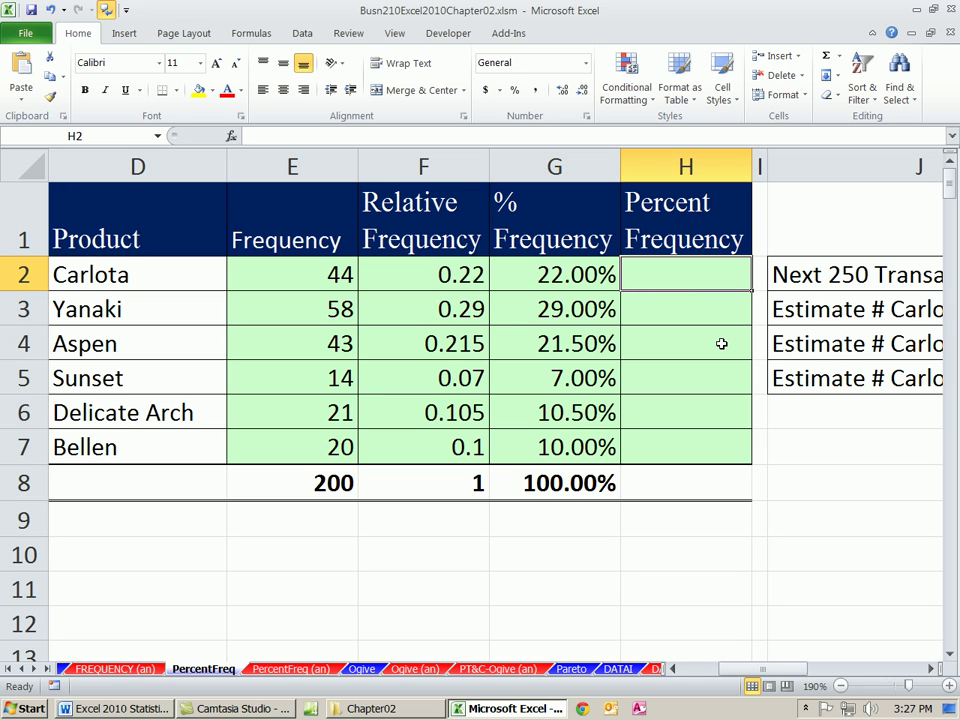
{"action": "type", "text": "="}
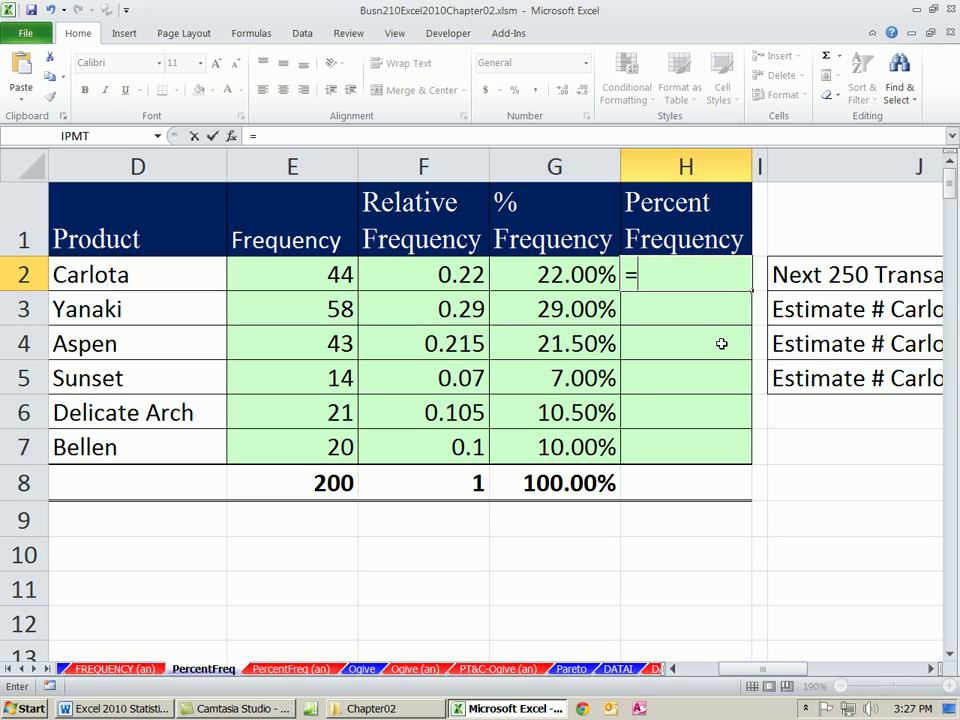
{"action": "left_click", "coordinate": [293, 272]}
{"action": "type", "text": "/"}
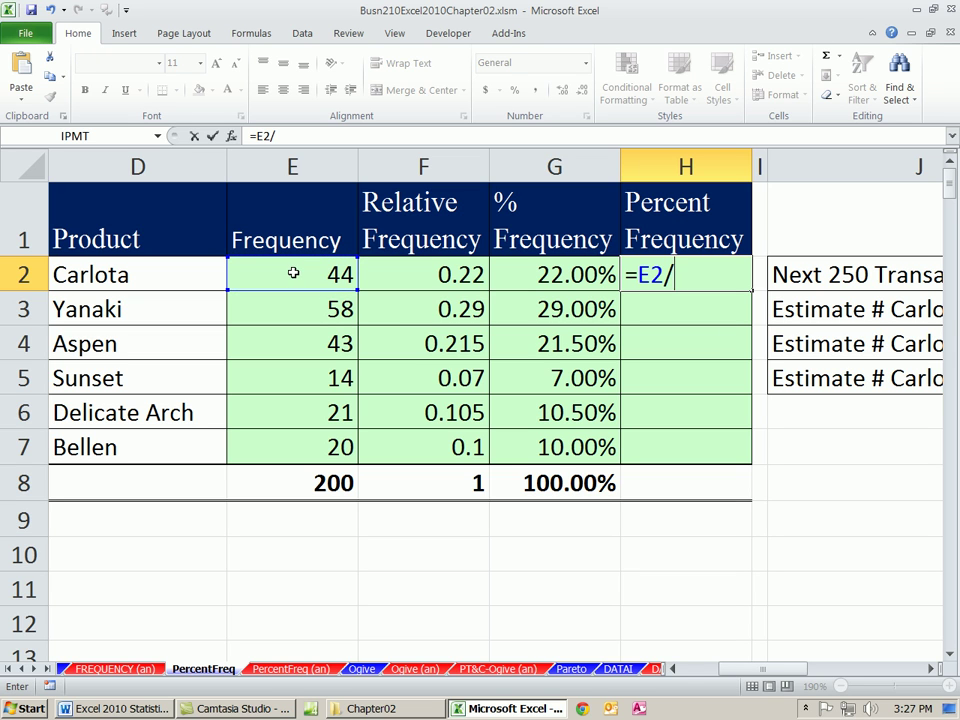
{"action": "left_click", "coordinate": [330, 487]}
{"action": "key", "text": "F4"}
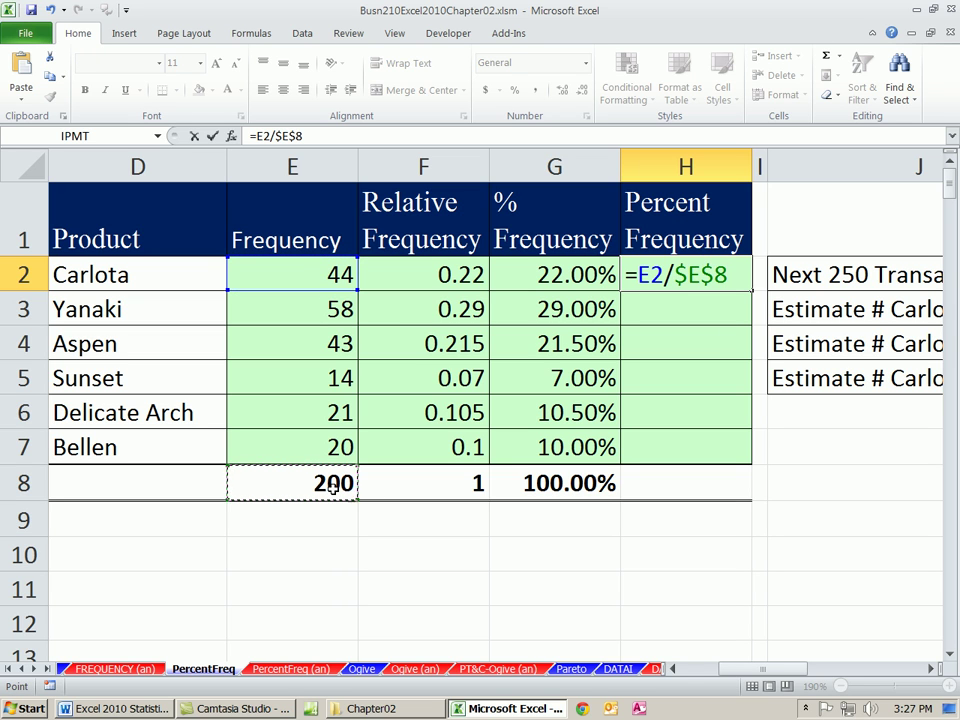
{"action": "type", "text": "*100"}
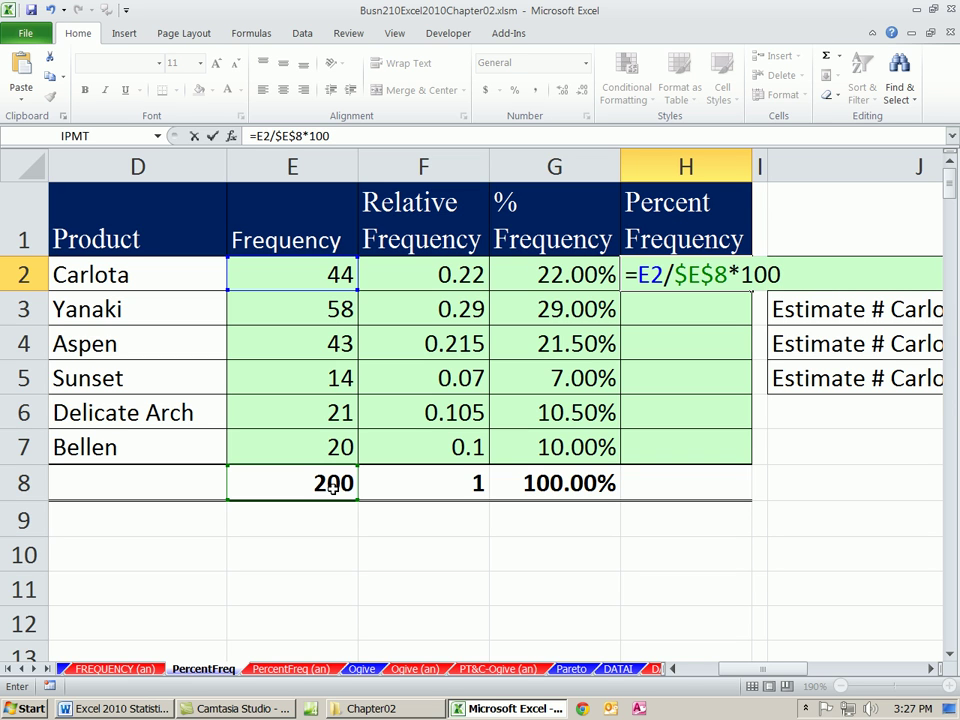
{"action": "key", "text": "ctrl+Return"}
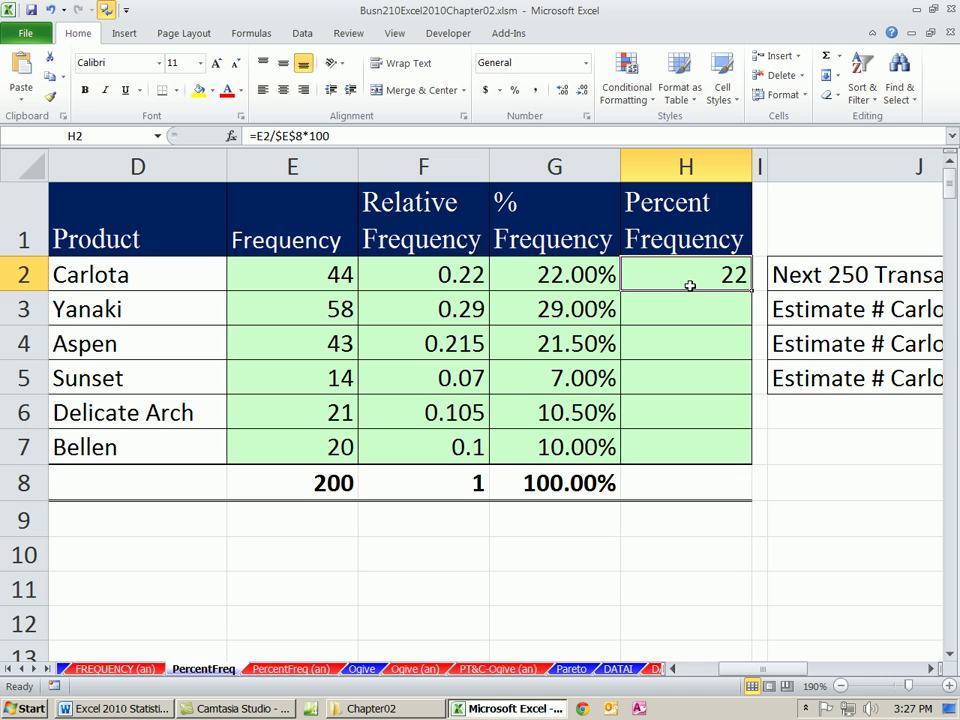
{"action": "left_click", "coordinate": [470, 278]}
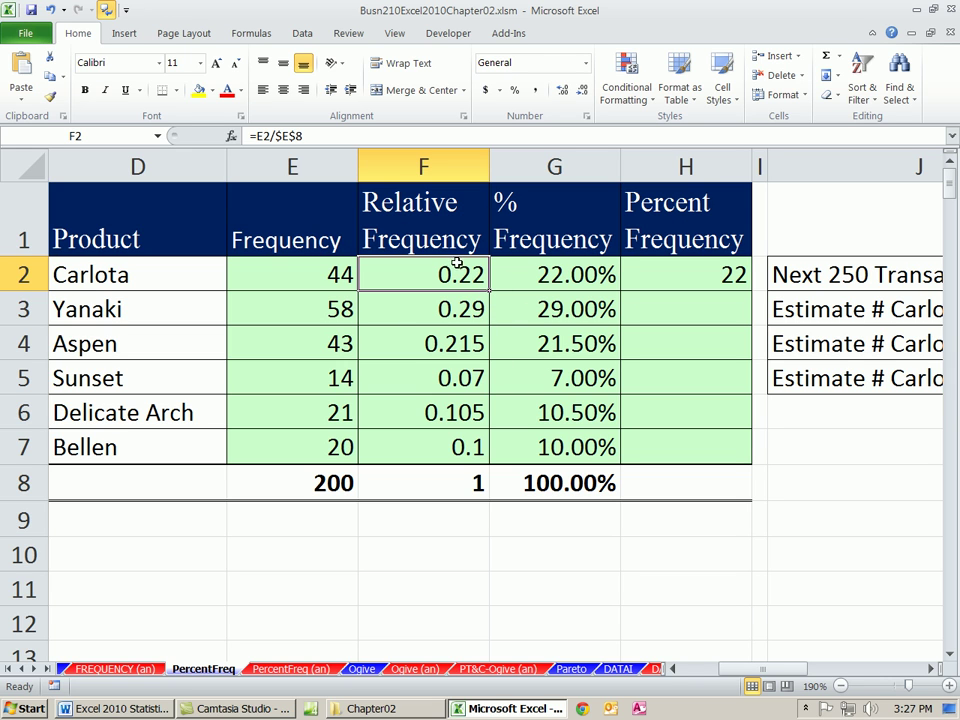
{"action": "left_click", "coordinate": [500, 276]}
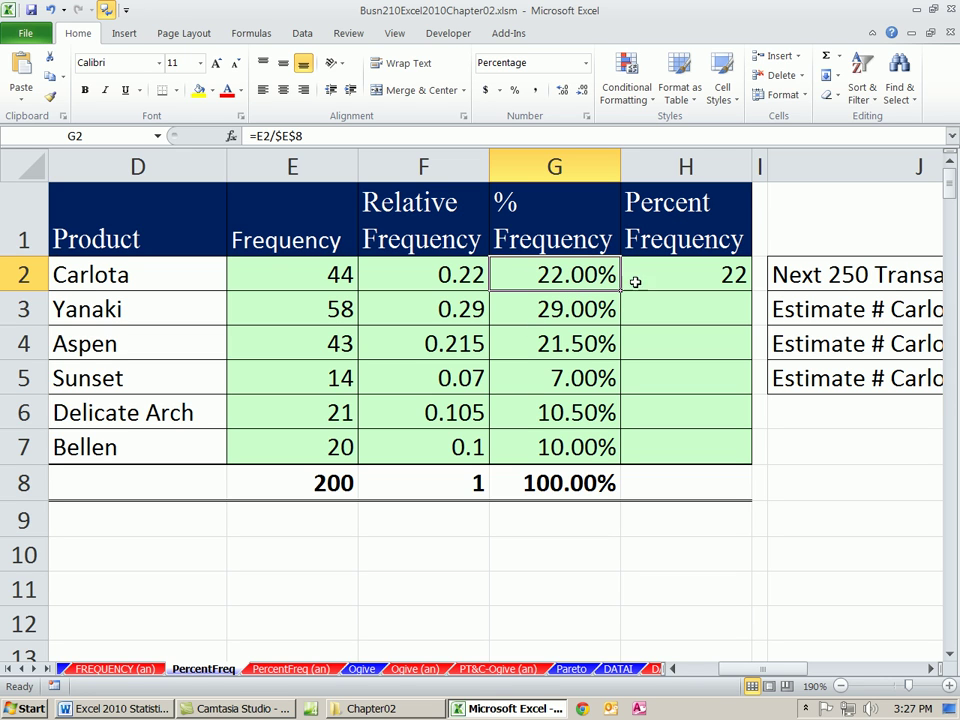
{"action": "left_click", "coordinate": [677, 281]}
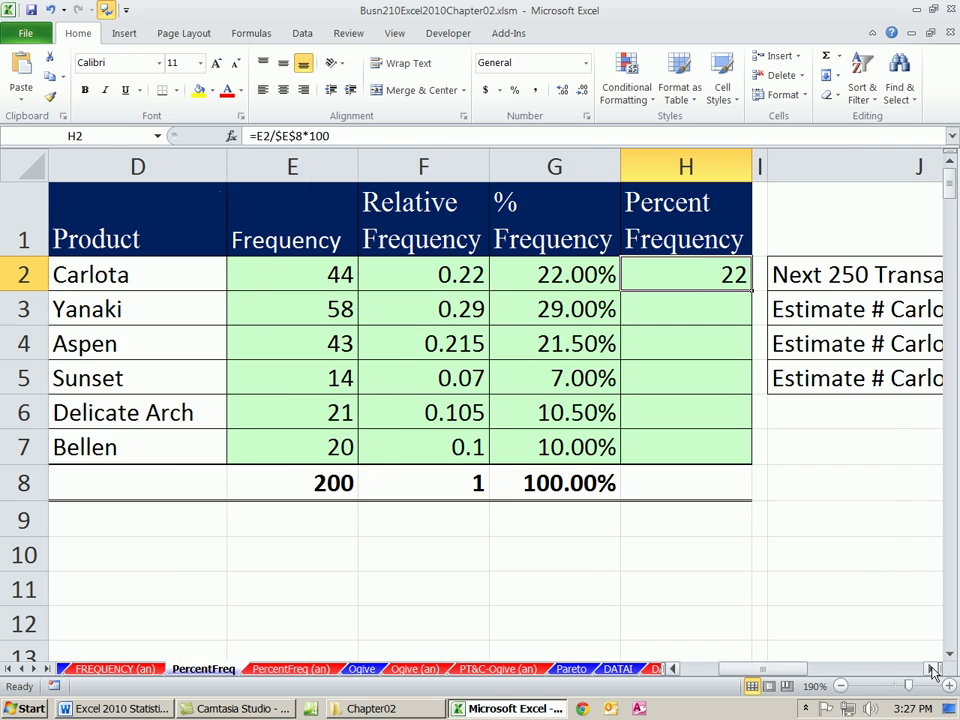
Fill H2 down to H7, total H8 to 100, and select 'Percent' in the H1 header
{"action": "scroll", "coordinate": [700, 505], "scroll_direction": "right", "scroll_amount": 2}
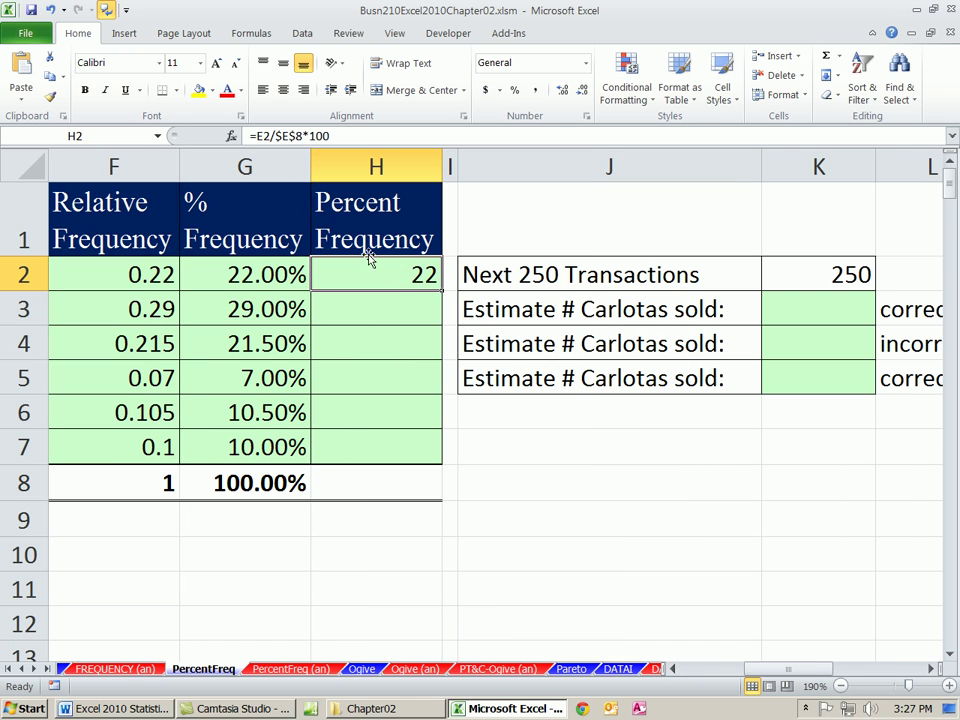
{"action": "left_click_drag", "start_coordinate": [437, 291], "coordinate": [436, 458]}
{"action": "left_click", "coordinate": [411, 482]}
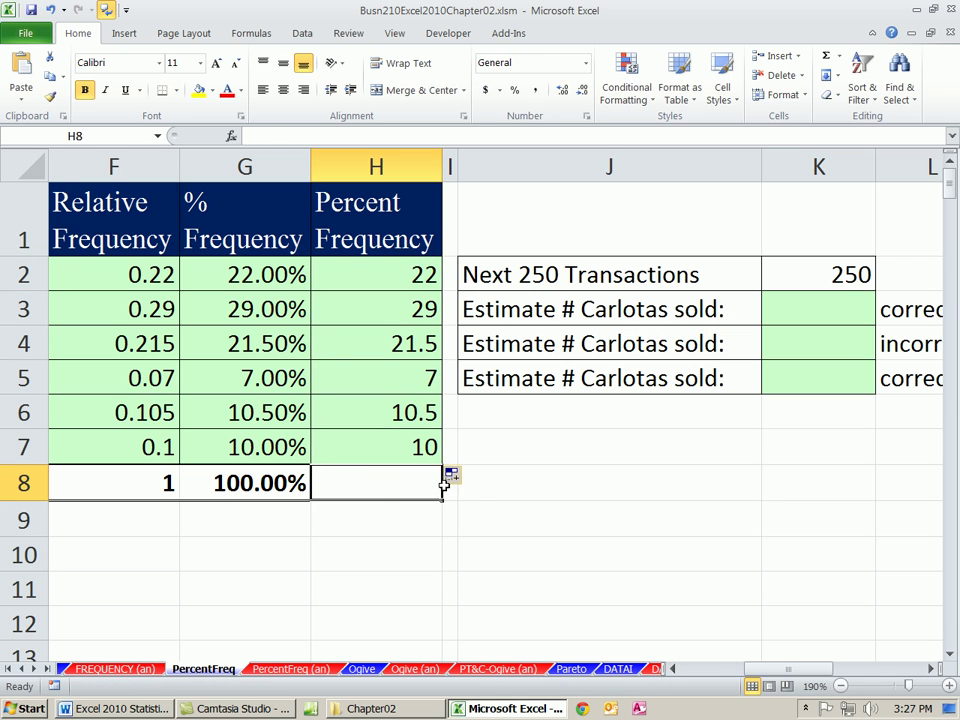
{"action": "key", "text": "alt+equal"}
{"action": "key", "text": "Return"}
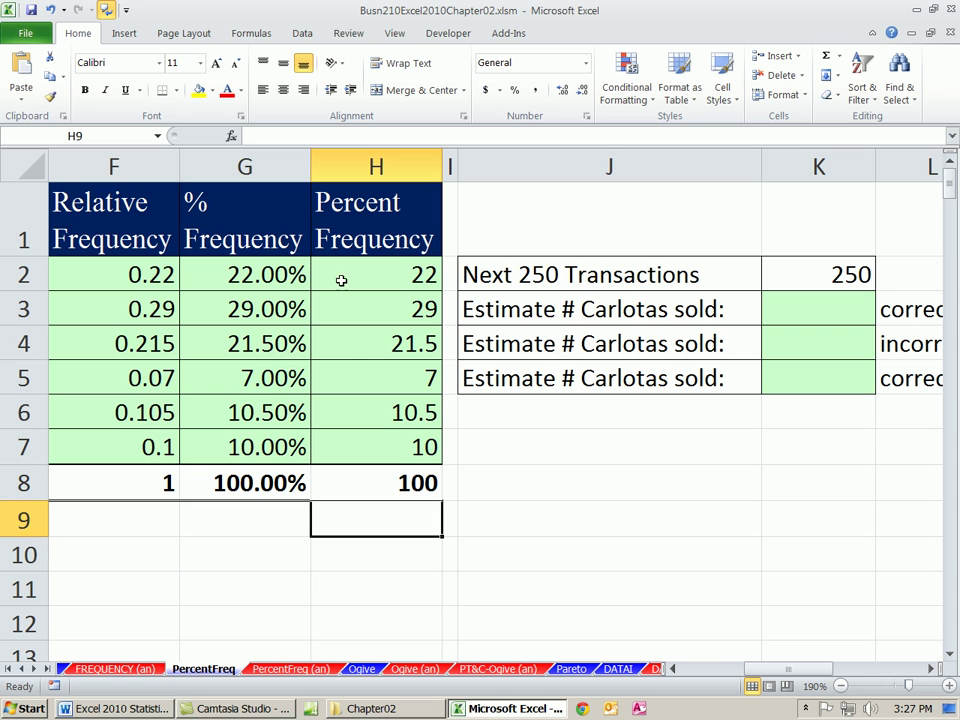
{"action": "left_click", "coordinate": [358, 203]}
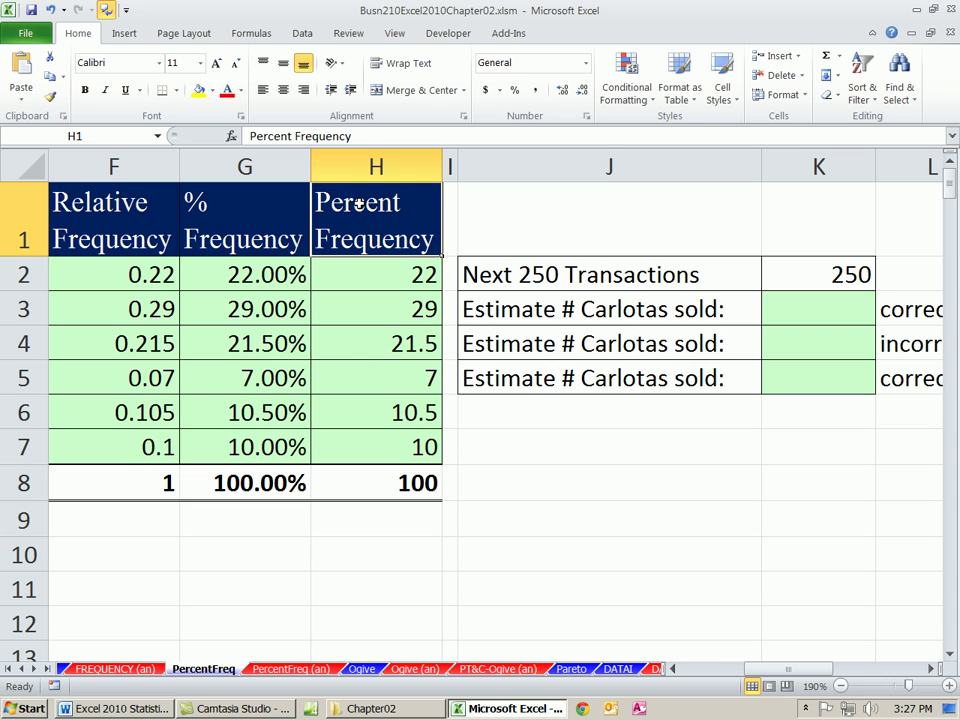
{"action": "double_click", "coordinate": [371, 204]}
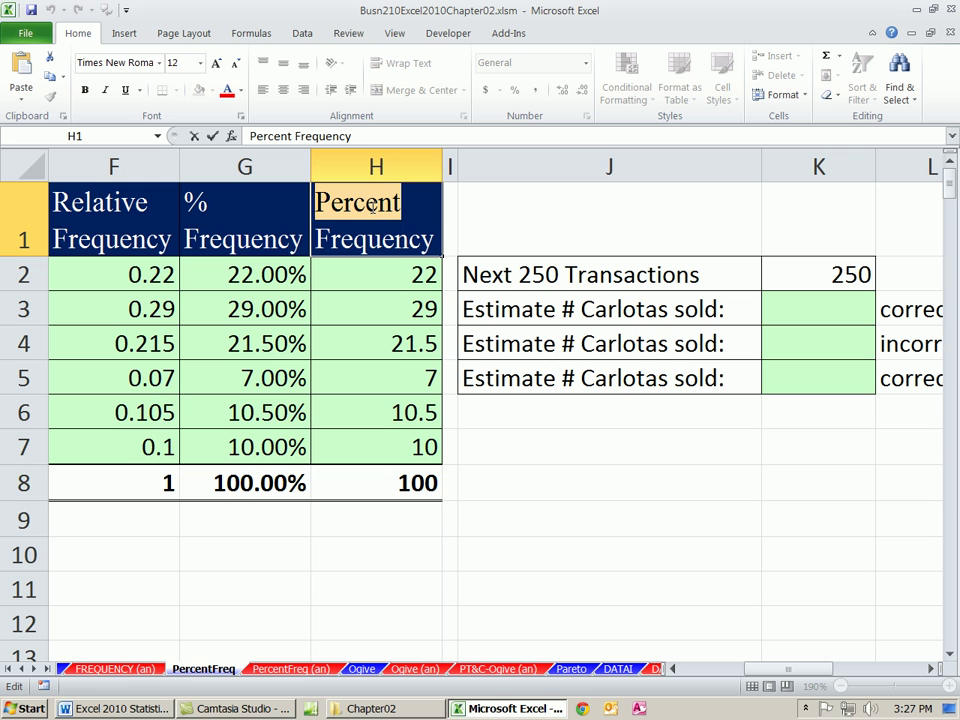
Retitle H1 'Percent Frequency (%)', widen column H and autofit row 1's height
{"action": "type", "text": "%"}
{"action": "key", "text": "Return"}
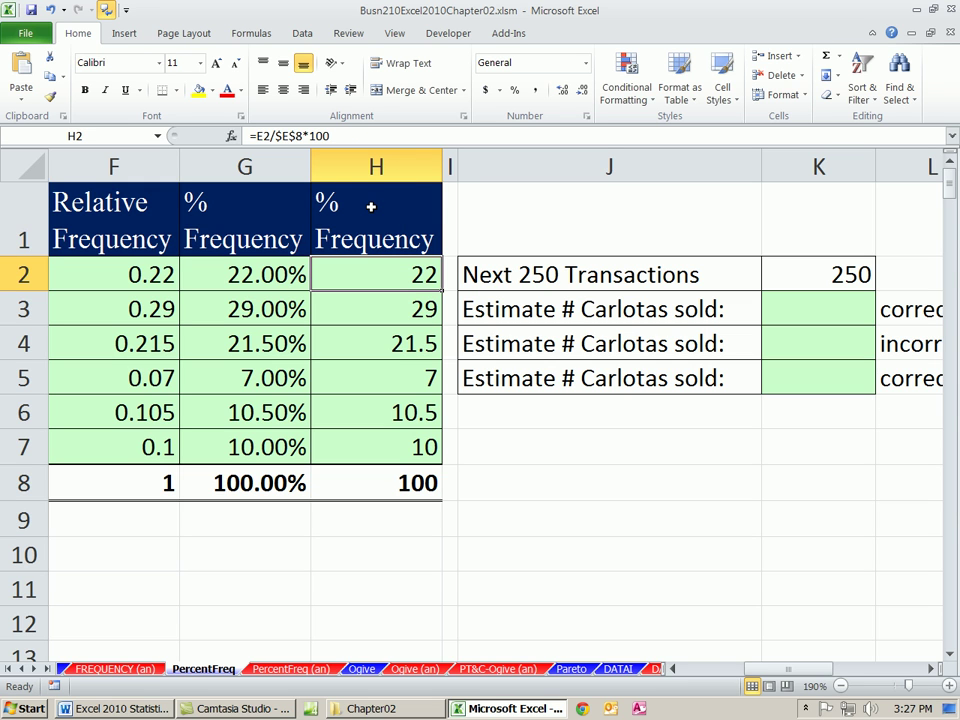
{"action": "key", "text": "ctrl+z"}
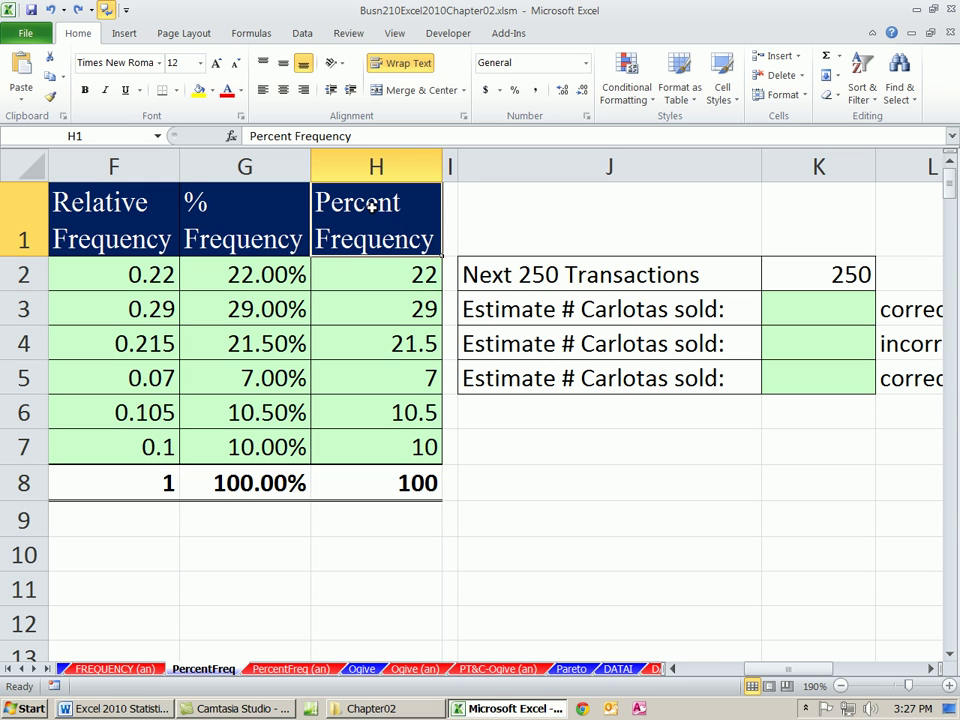
{"action": "double_click", "coordinate": [435, 242]}
{"action": "type", "text": "(%)"}
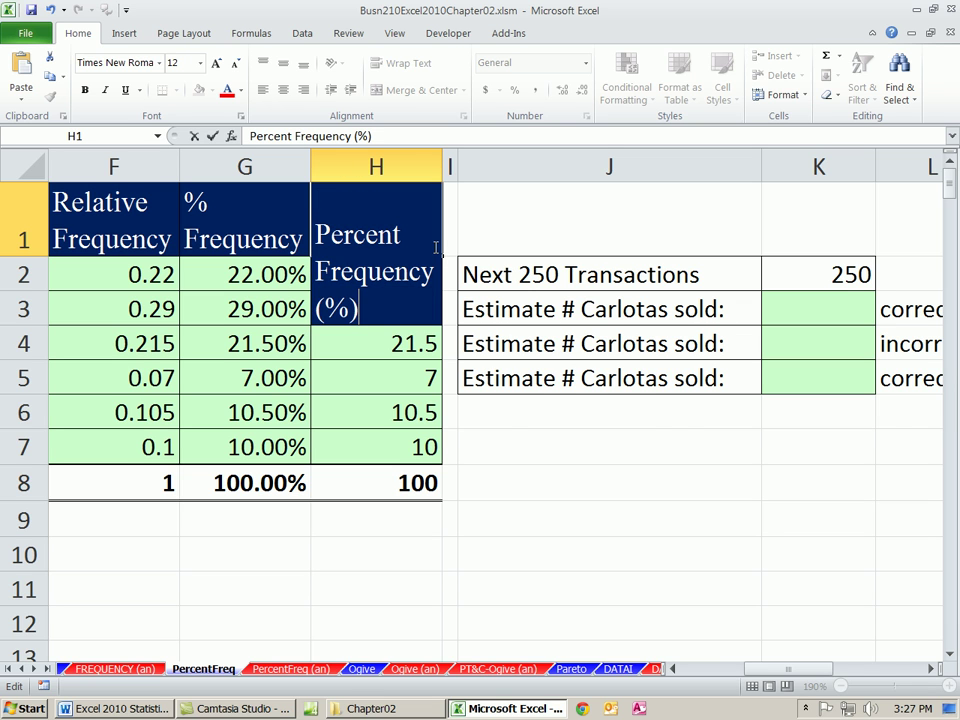
{"action": "key", "text": "Return"}
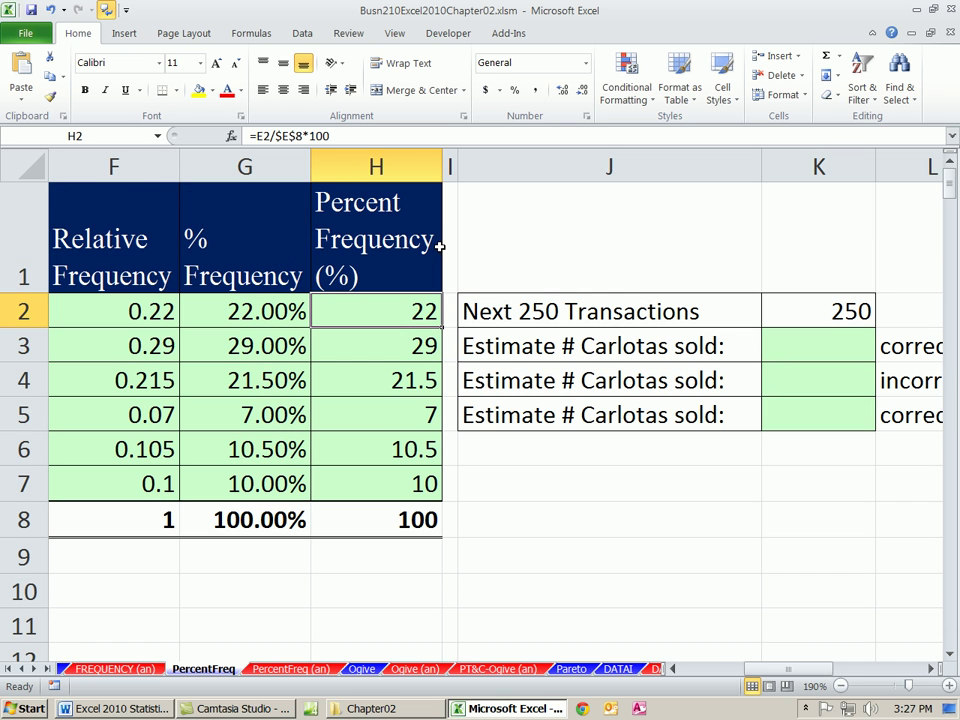
{"action": "left_click_drag", "start_coordinate": [442, 166], "coordinate": [498, 166]}
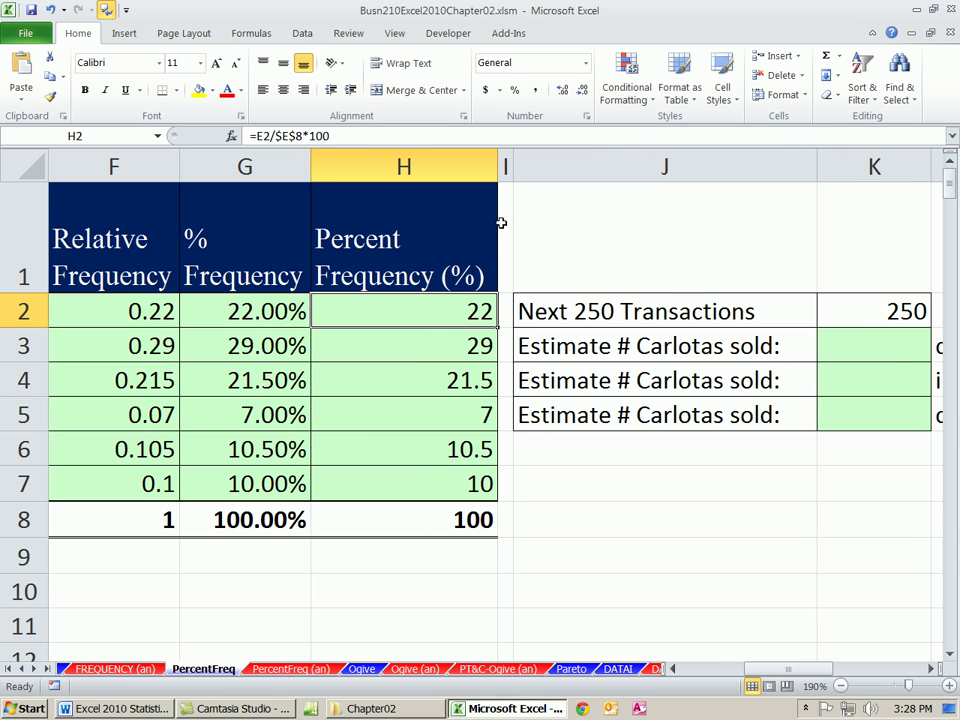
{"action": "double_click", "coordinate": [34, 290]}
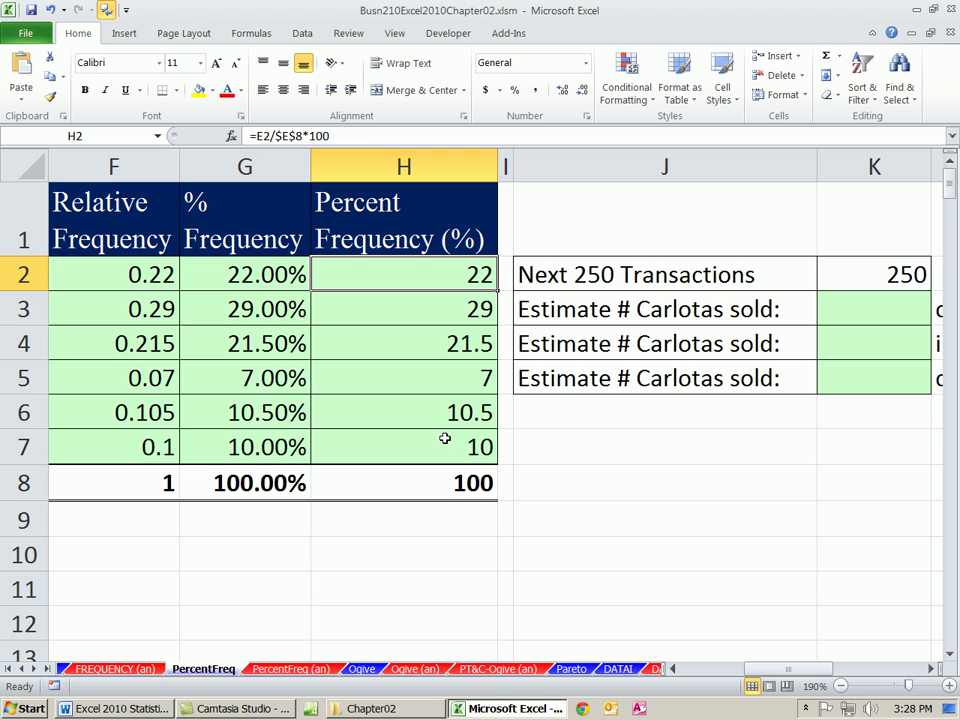
Select H1:H8, then bring the estimate notes into view and select K3
{"action": "left_click_drag", "start_coordinate": [365, 210], "coordinate": [386, 493]}
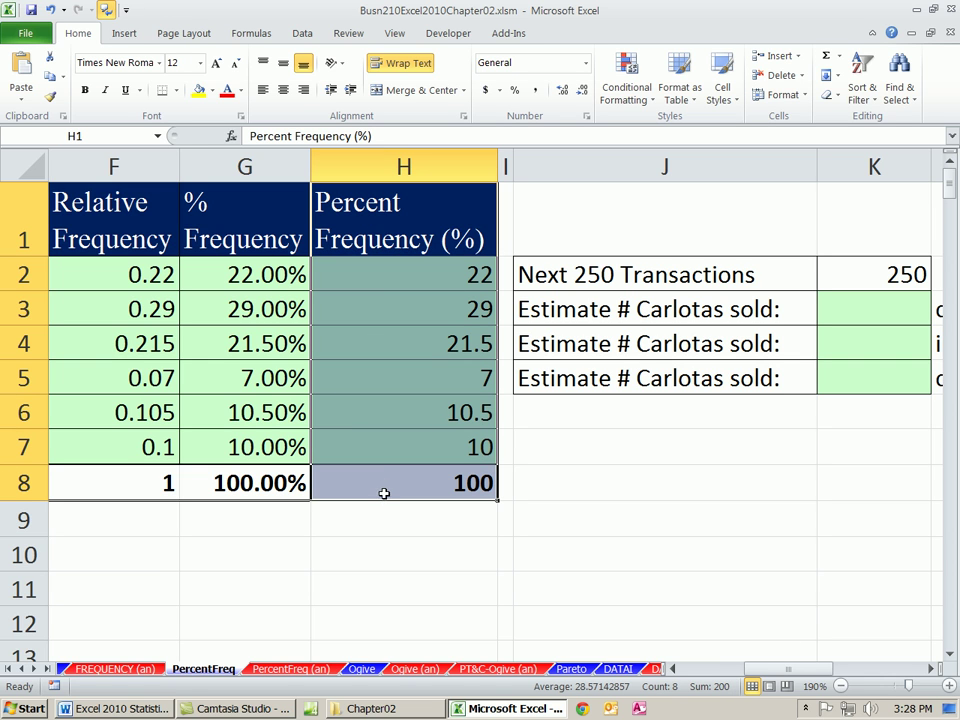
{"action": "left_click", "coordinate": [930, 669]}
{"action": "left_click", "coordinate": [756, 312]}
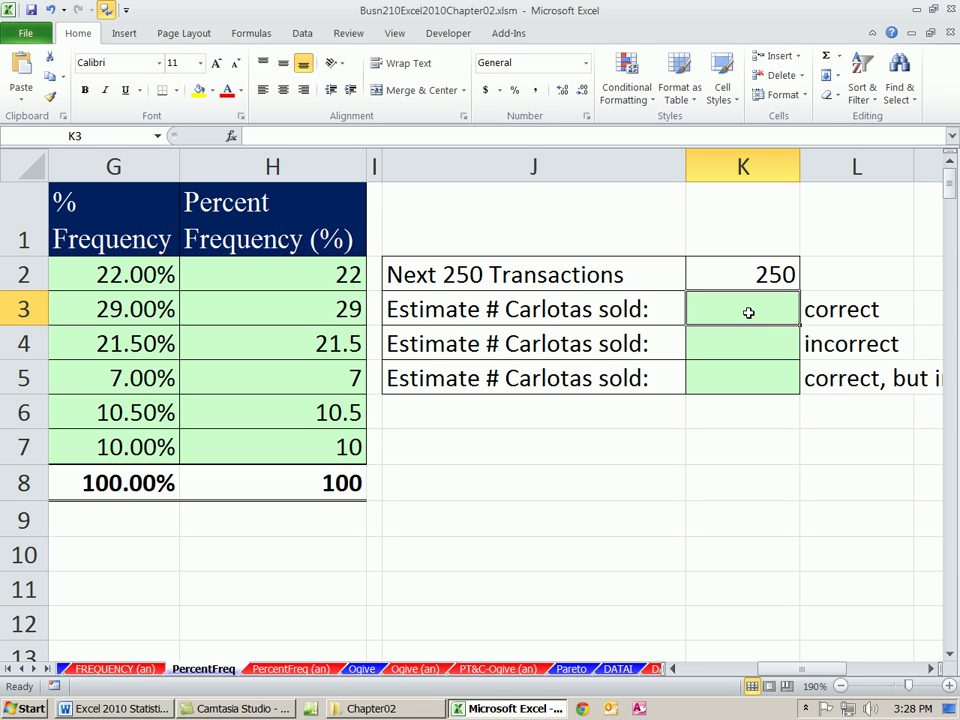
Enter =F2*K2 in K3 for the first Carlotas estimate (55)
{"action": "type", "text": "="}
{"action": "mouse_move", "coordinate": [800, 669]}
{"action": "left_mouse_down"}
{"action": "mouse_move", "coordinate": [773, 673]}
{"action": "mouse_move", "coordinate": [816, 673]}
{"action": "mouse_move", "coordinate": [816, 665]}
{"action": "left_mouse_up"}
{"action": "left_click", "coordinate": [266, 274]}
{"action": "type", "text": "*"}
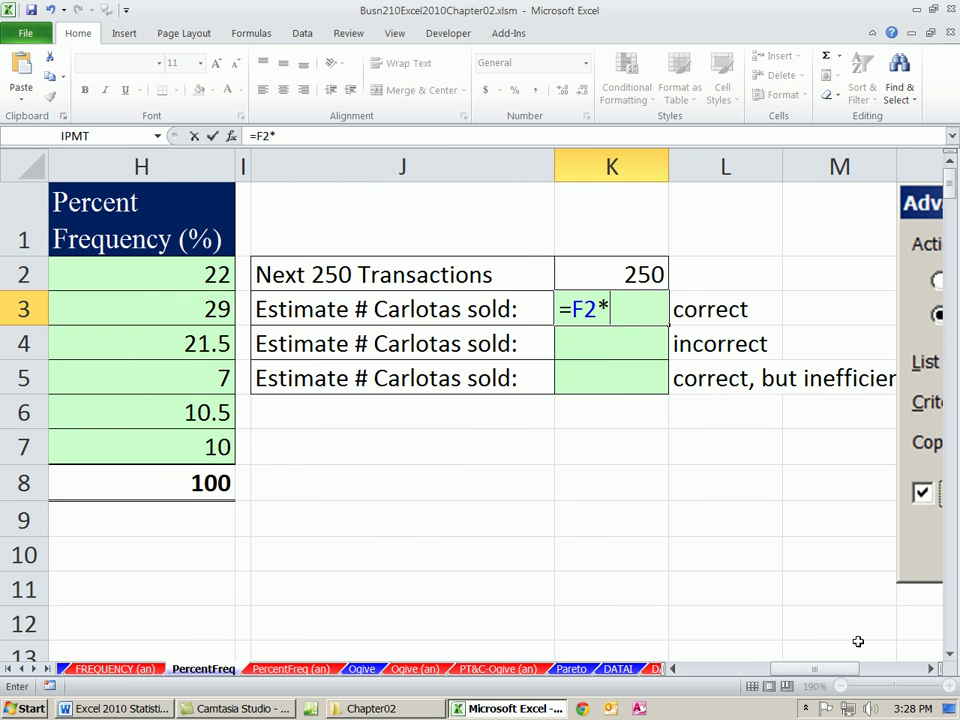
{"action": "left_click", "coordinate": [632, 274]}
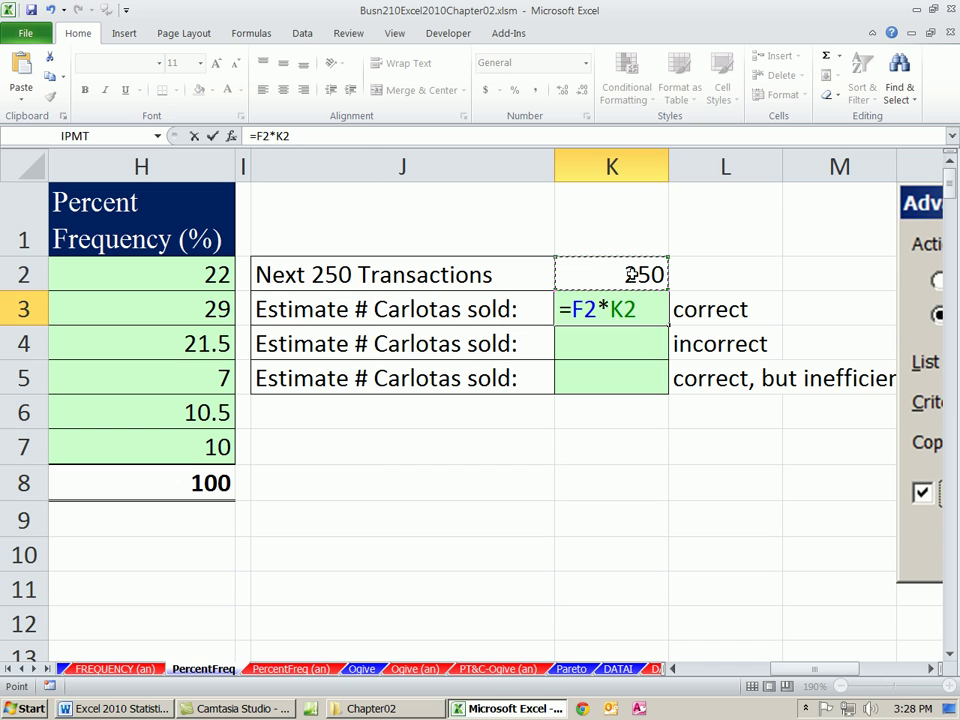
{"action": "key", "text": "Return"}
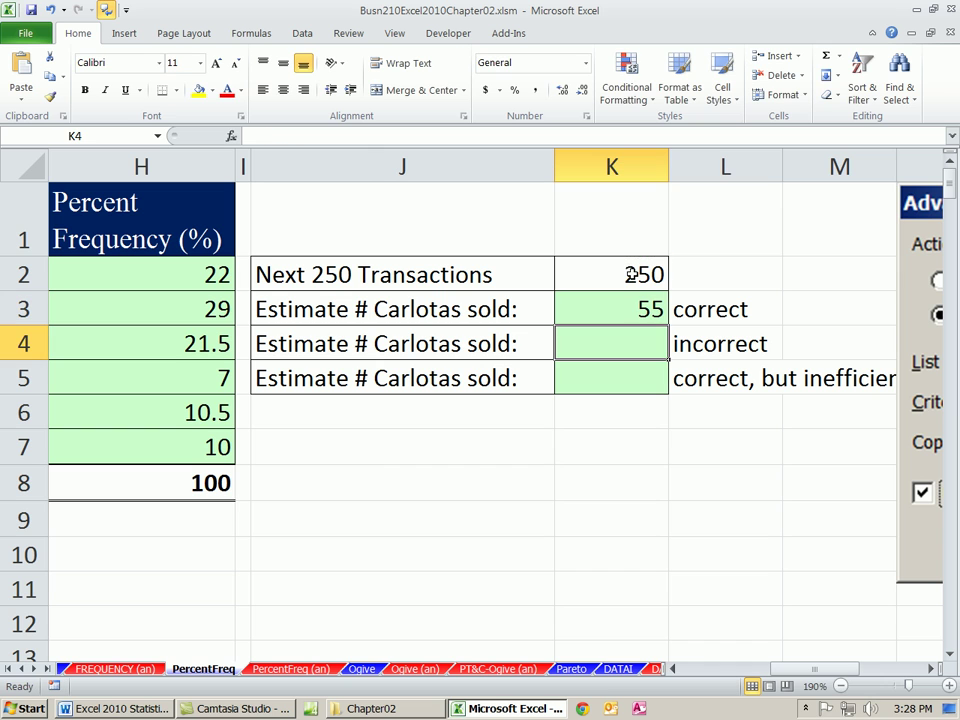
{"action": "left_click", "coordinate": [673, 668]}
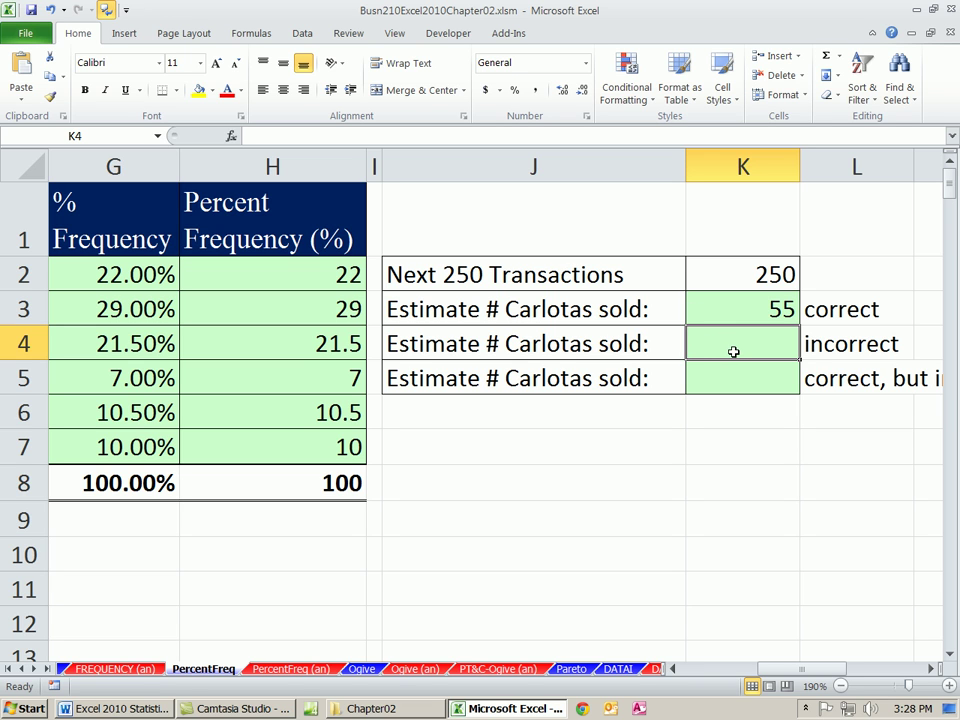
Enter =H2*K2 in K4 (5500) and =K2*G2 in K5 (55)
{"action": "type", "text": "="}
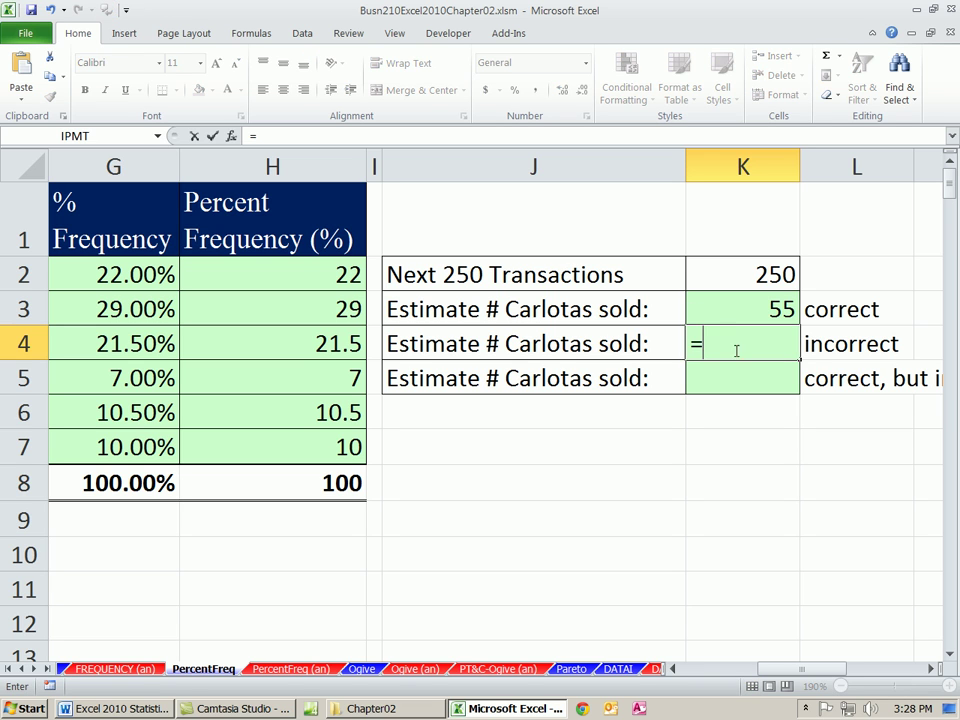
{"action": "left_click", "coordinate": [334, 280]}
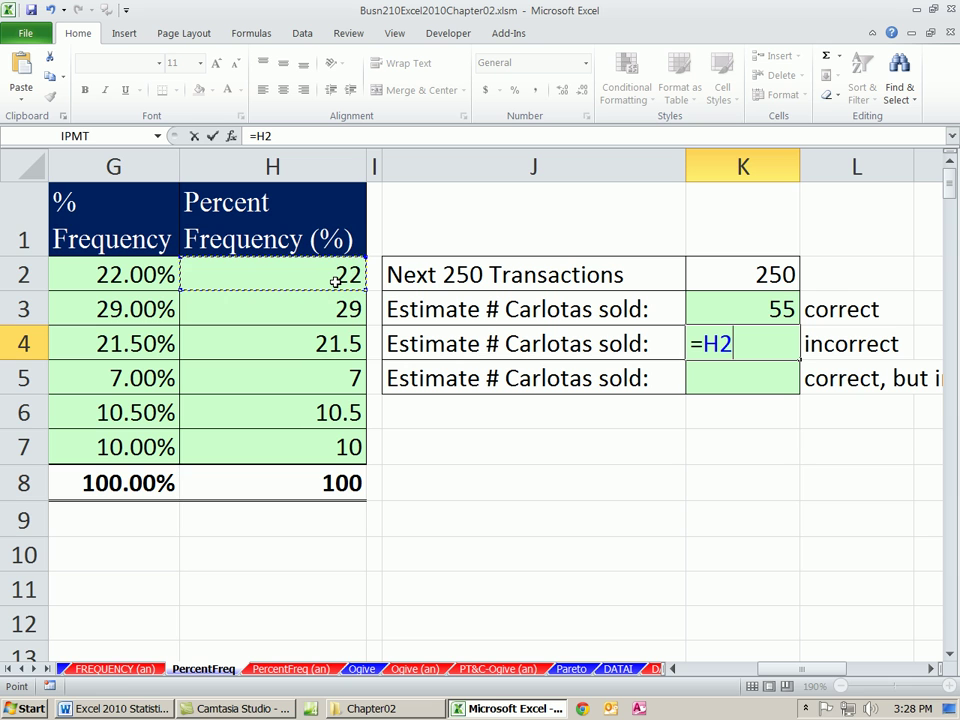
{"action": "type", "text": "*"}
{"action": "left_click", "coordinate": [740, 275]}
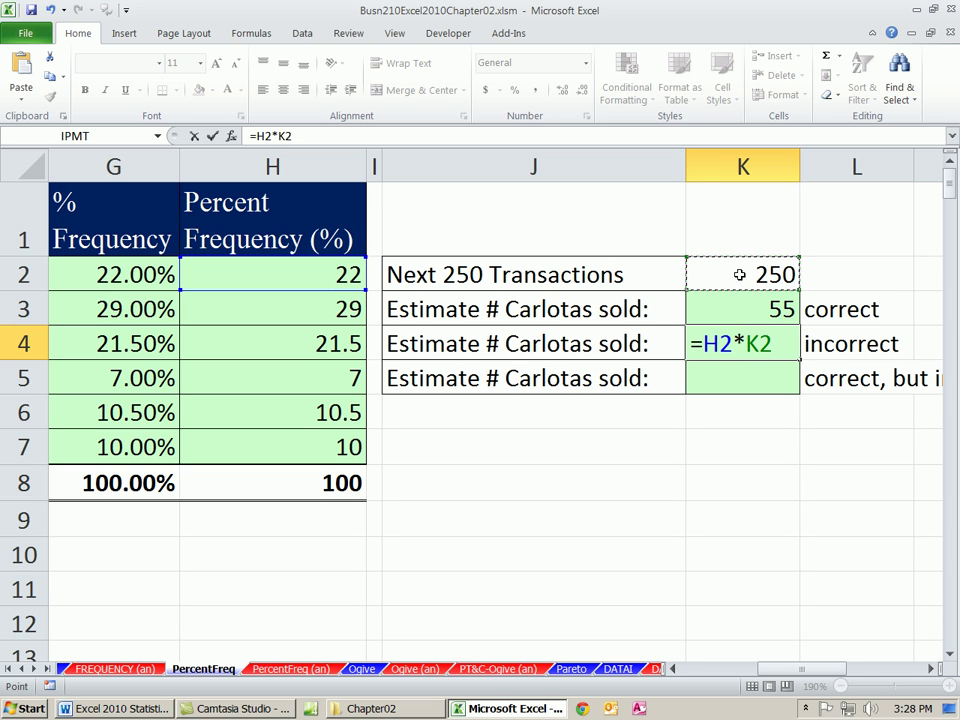
{"action": "key", "text": "Return"}
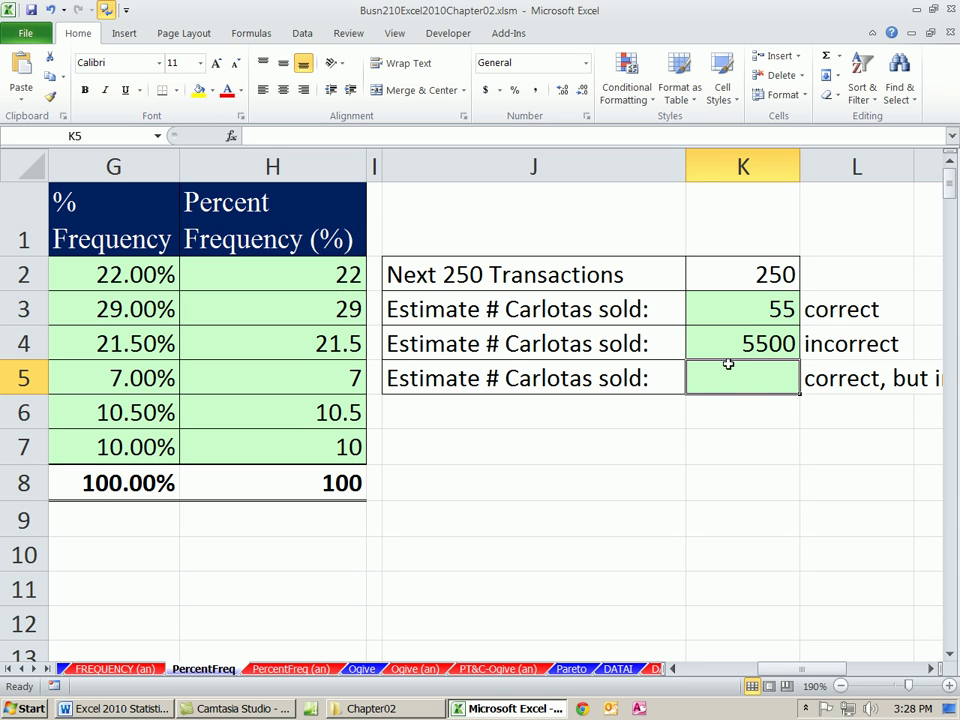
{"action": "type", "text": "="}
{"action": "left_click", "coordinate": [767, 273]}
{"action": "type", "text": "*"}
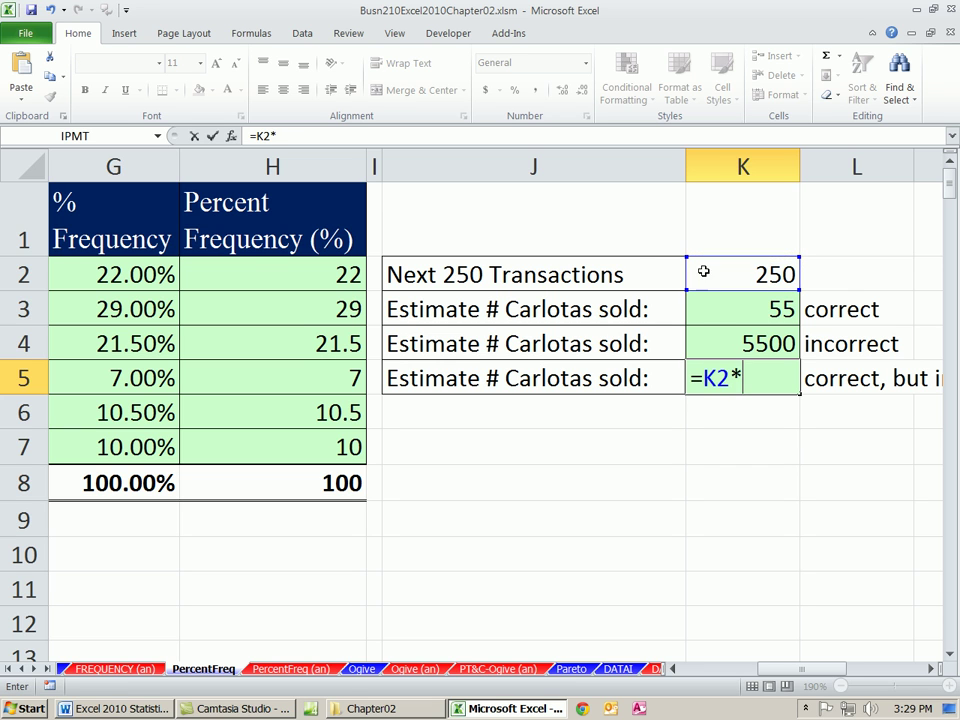
{"action": "left_click", "coordinate": [137, 274]}
{"action": "key", "text": "ctrl+Return"}
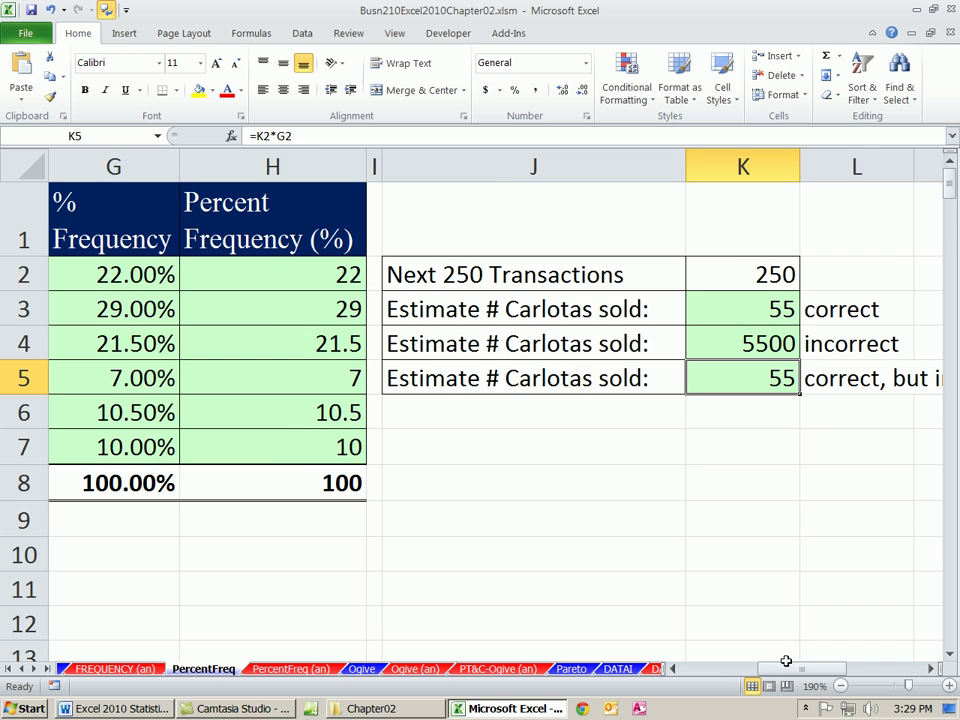
{"action": "left_click_drag", "start_coordinate": [786, 661], "coordinate": [746, 661]}
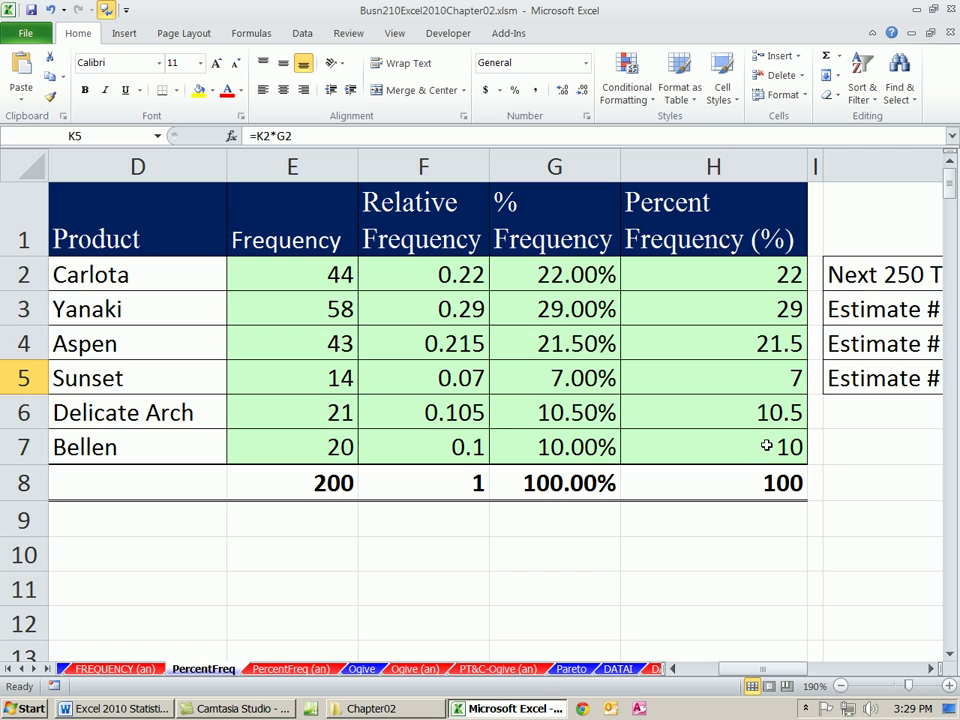
Select Product names D1:D7 plus % Frequency G1:G7, then show the Insert Pie chart options
{"action": "scroll", "coordinate": [739, 596], "scroll_direction": "down", "scroll_amount": 4}
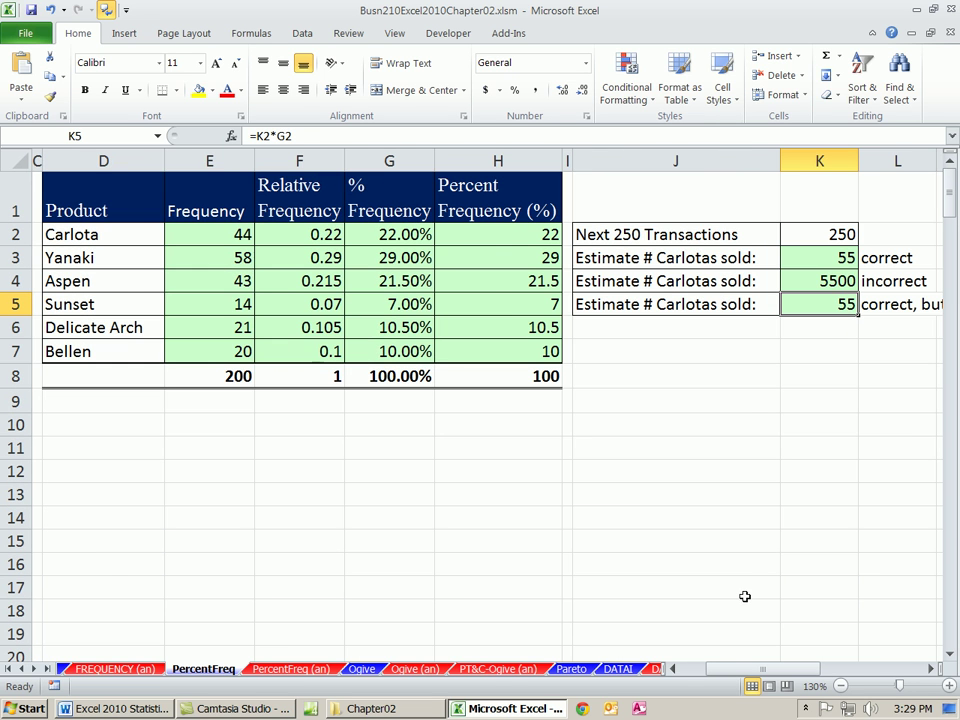
{"action": "left_click_drag", "start_coordinate": [770, 668], "coordinate": [718, 670]}
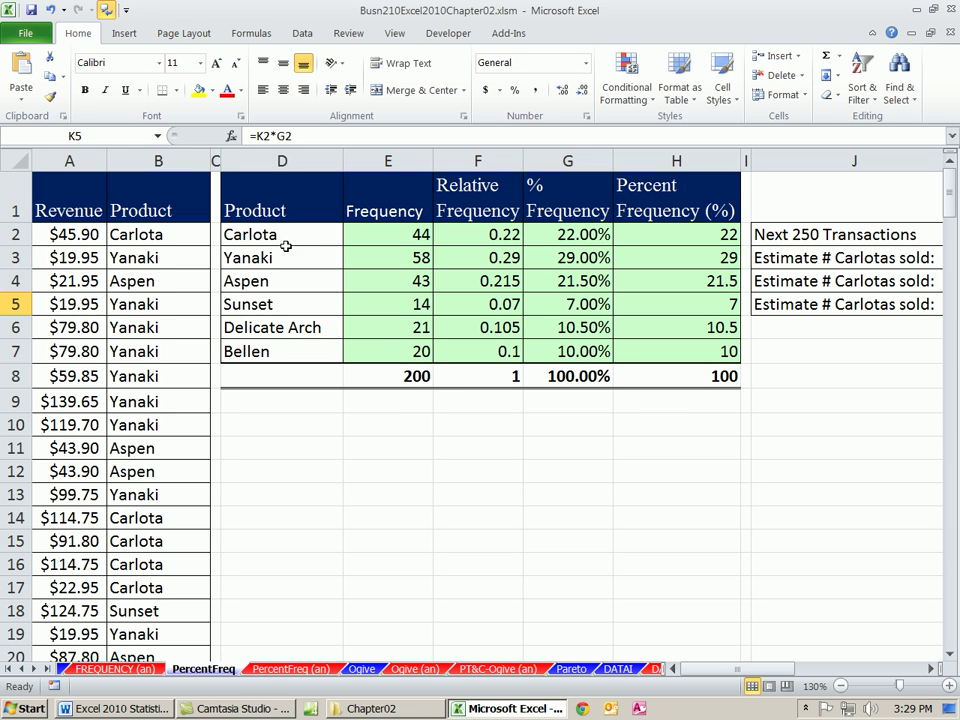
{"action": "left_click_drag", "start_coordinate": [268, 205], "coordinate": [267, 346]}
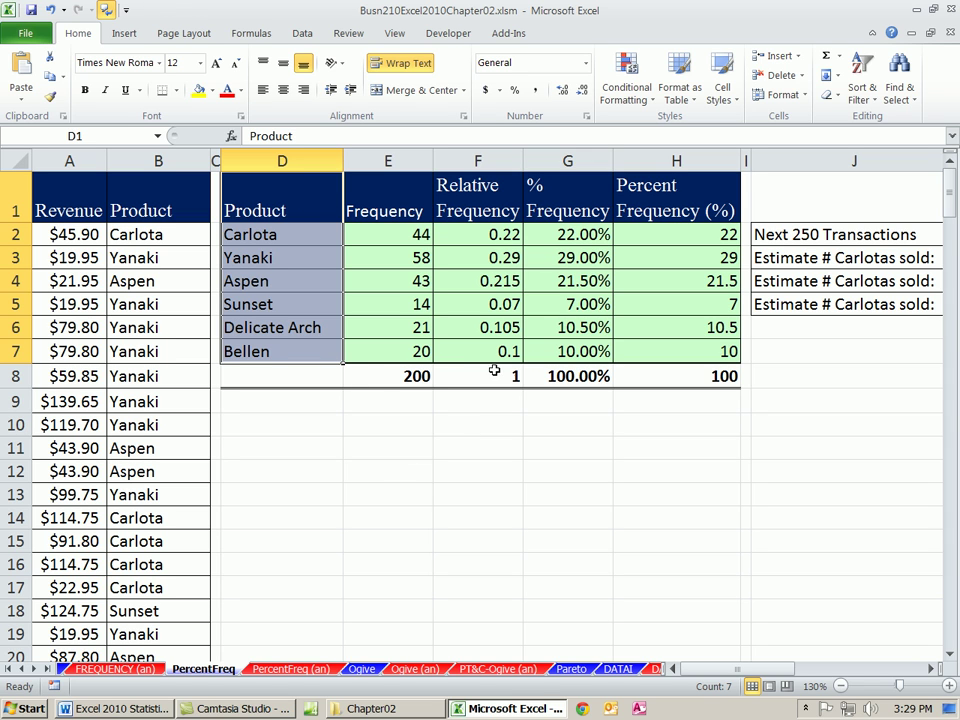
{"action": "left_click_drag", "start_coordinate": [563, 205], "coordinate": [570, 351]}
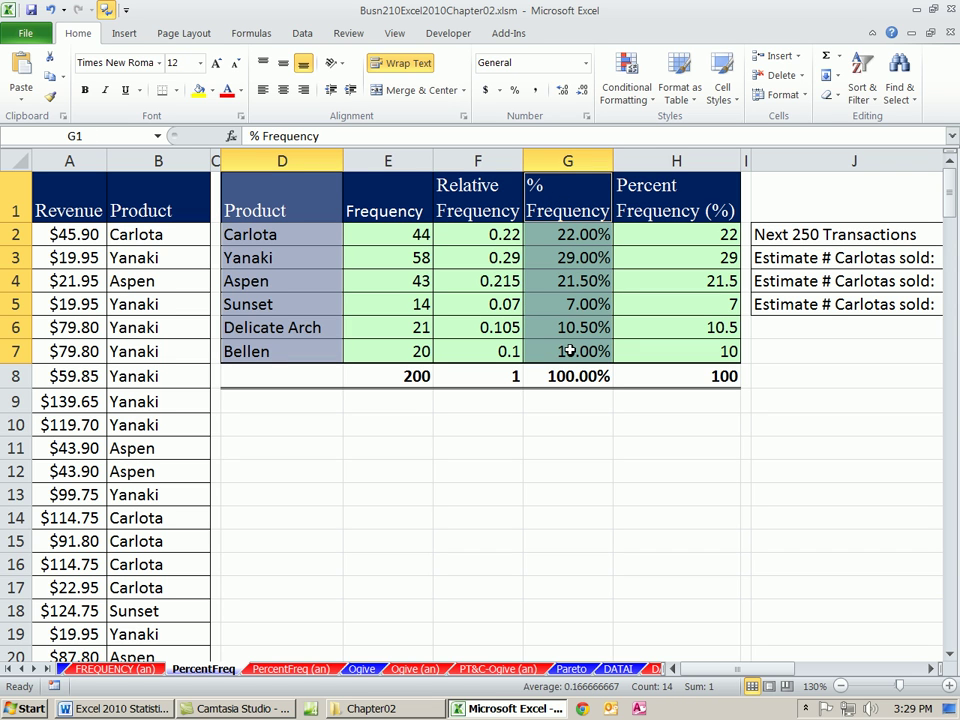
{"action": "left_click", "coordinate": [126, 38]}
{"action": "left_click", "coordinate": [349, 75]}
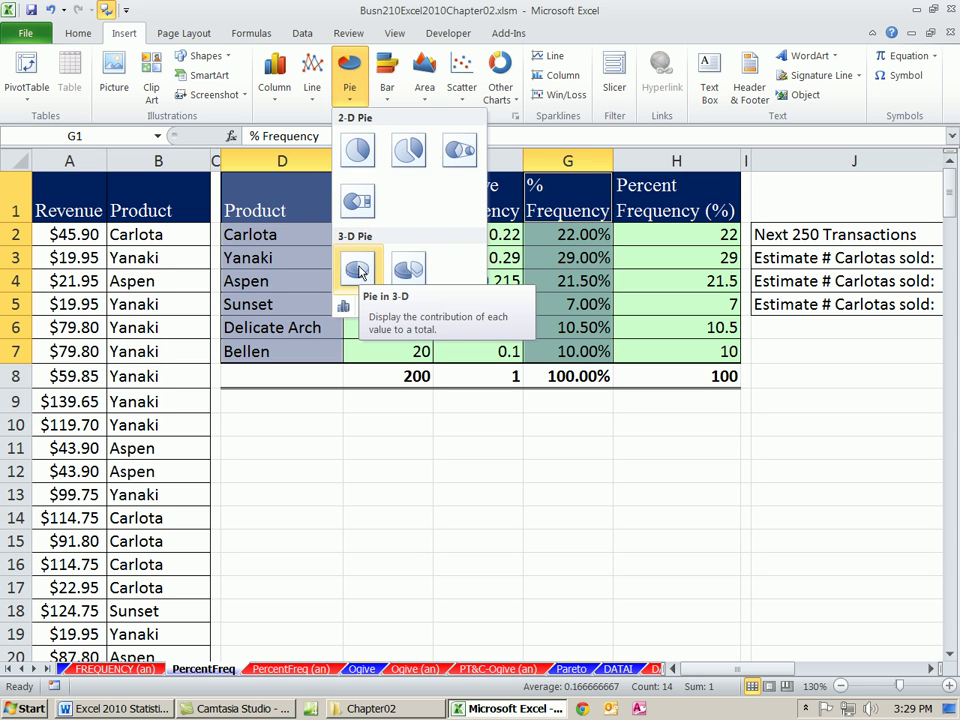
Insert a plain 2-D pie chart titled '% Frequency' and delete its legend
{"action": "left_click", "coordinate": [358, 150]}
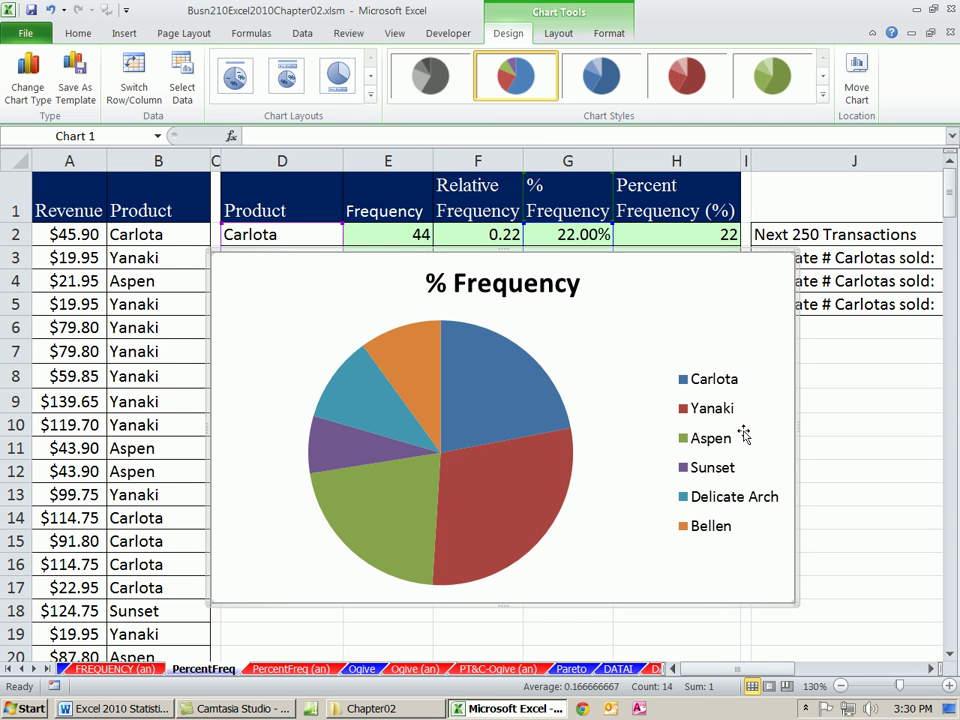
{"action": "left_click", "coordinate": [711, 419]}
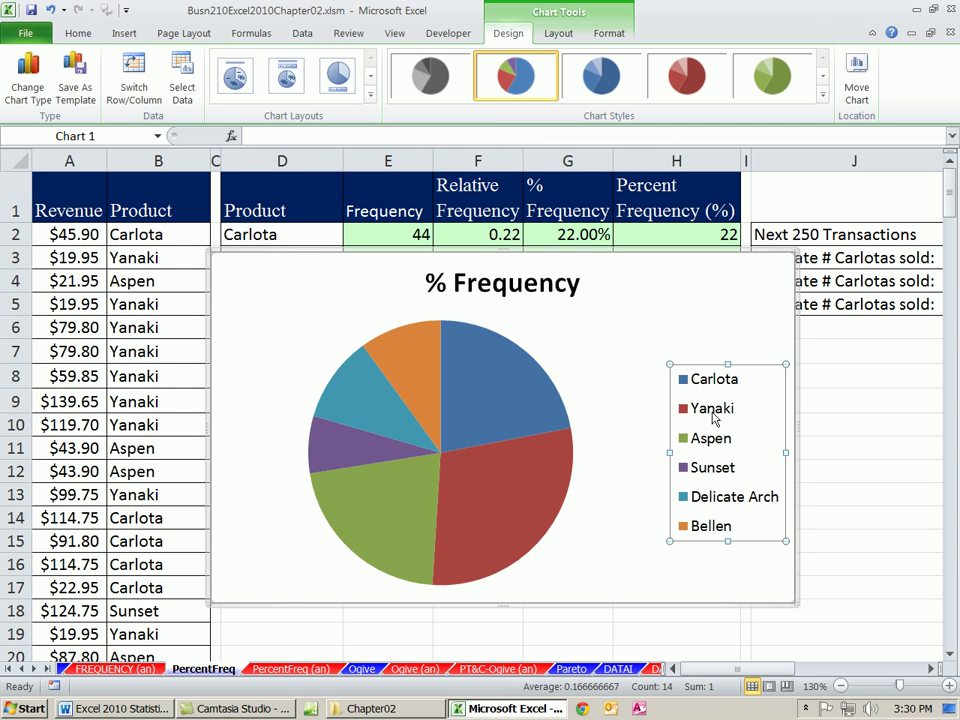
{"action": "key", "text": "Delete"}
{"action": "left_click", "coordinate": [520, 286]}
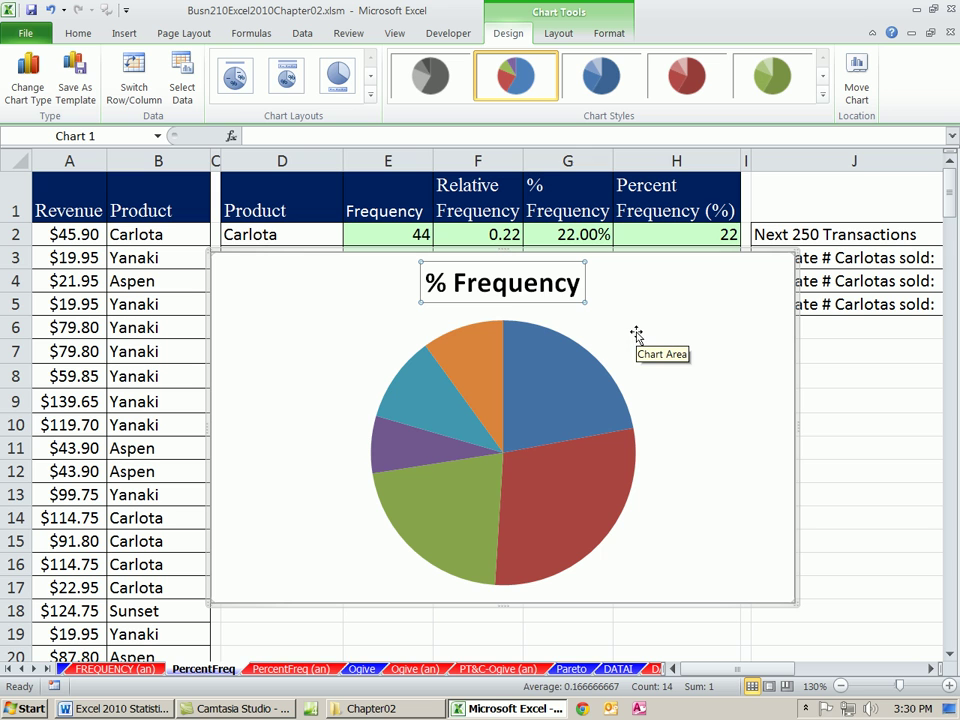
{"action": "left_click", "coordinate": [376, 138]}
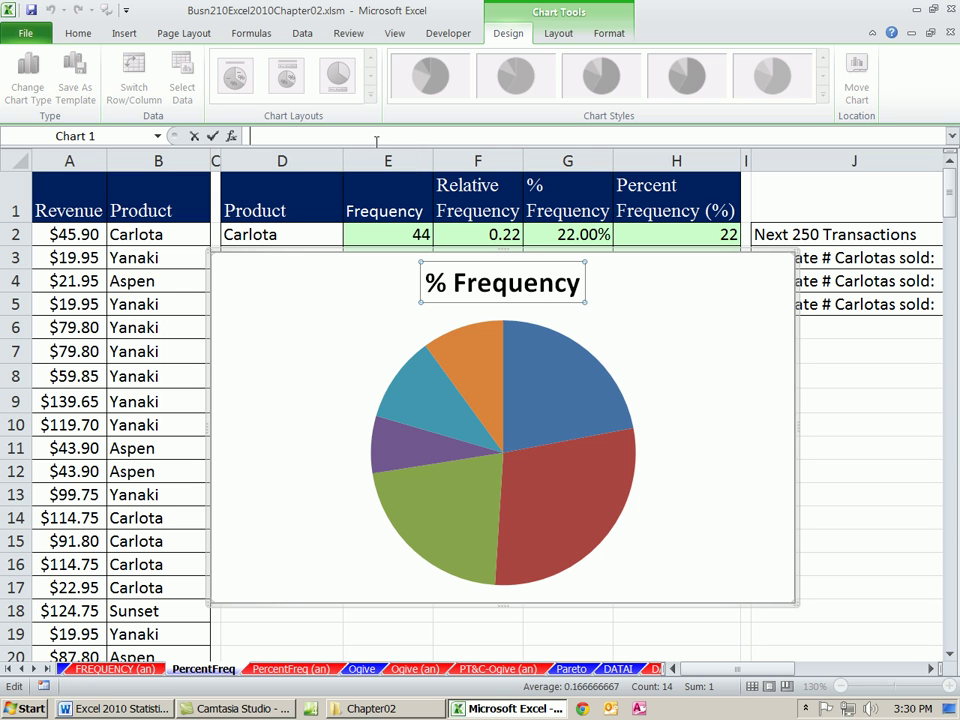
{"action": "left_click", "coordinate": [575, 295]}
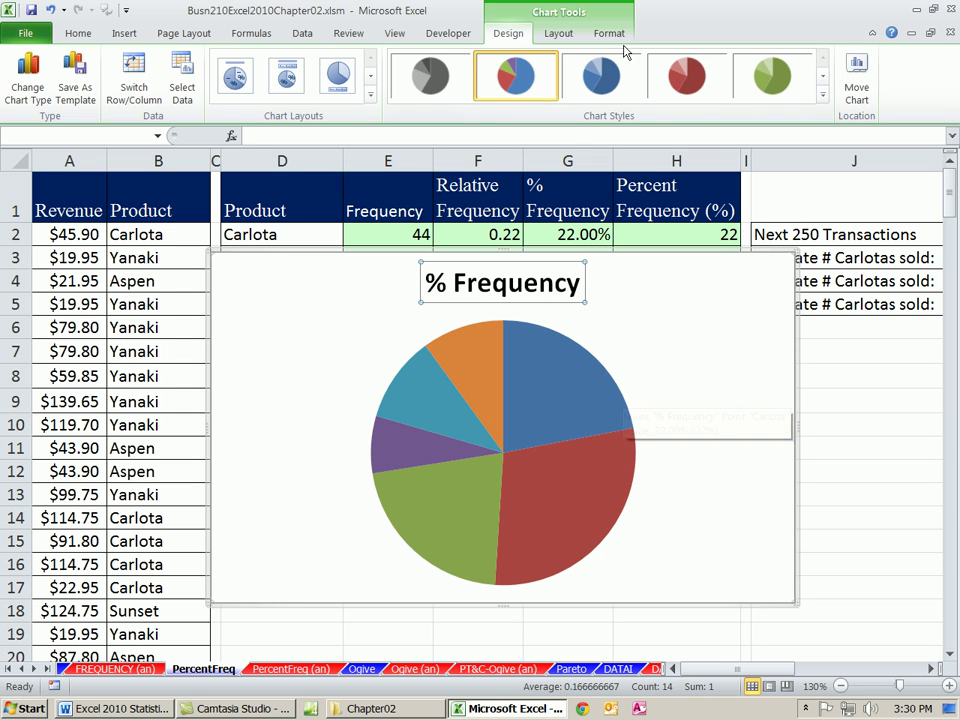
{"action": "left_click", "coordinate": [560, 34]}
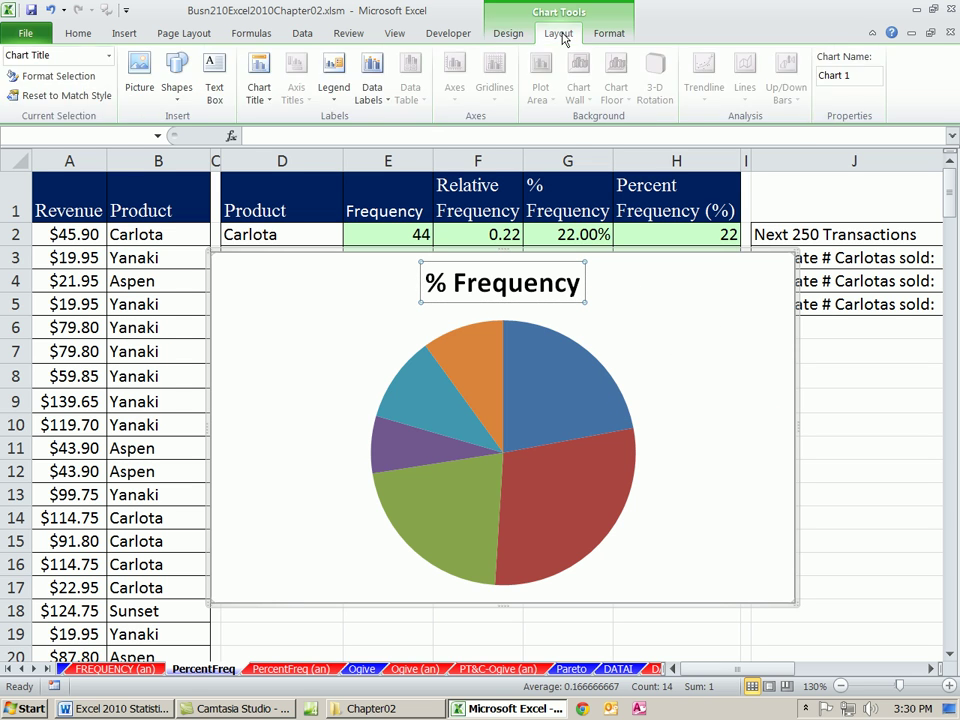
Label each slice with its category name and value, e.g. 'Yanaki, 29.00%'
{"action": "left_click", "coordinate": [375, 100]}
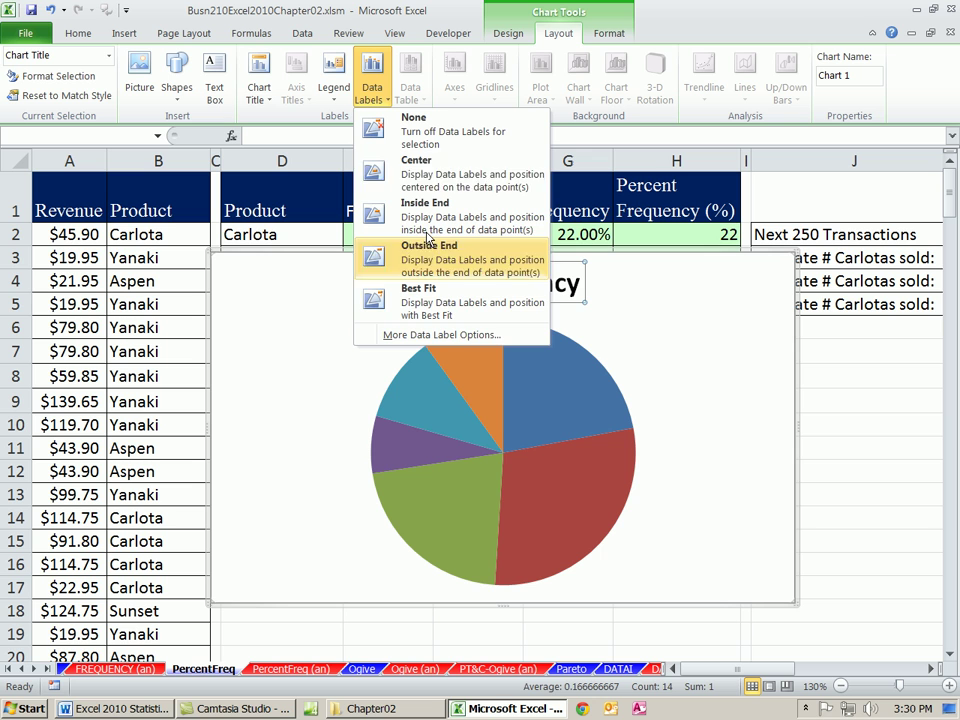
{"action": "left_click", "coordinate": [473, 336]}
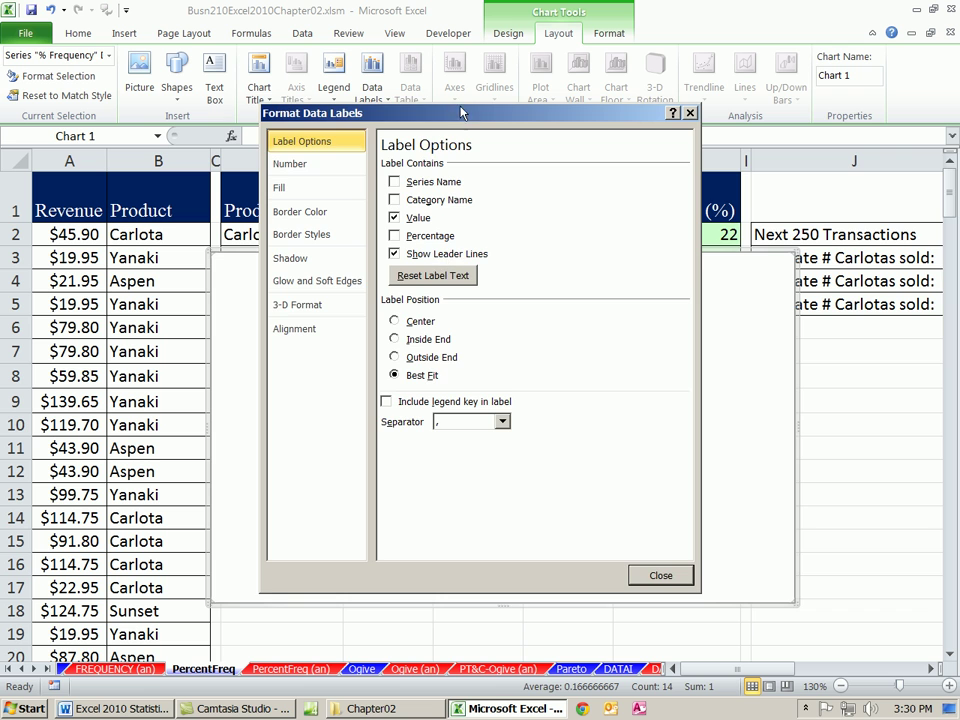
{"action": "left_click_drag", "start_coordinate": [462, 113], "coordinate": [780, 104]}
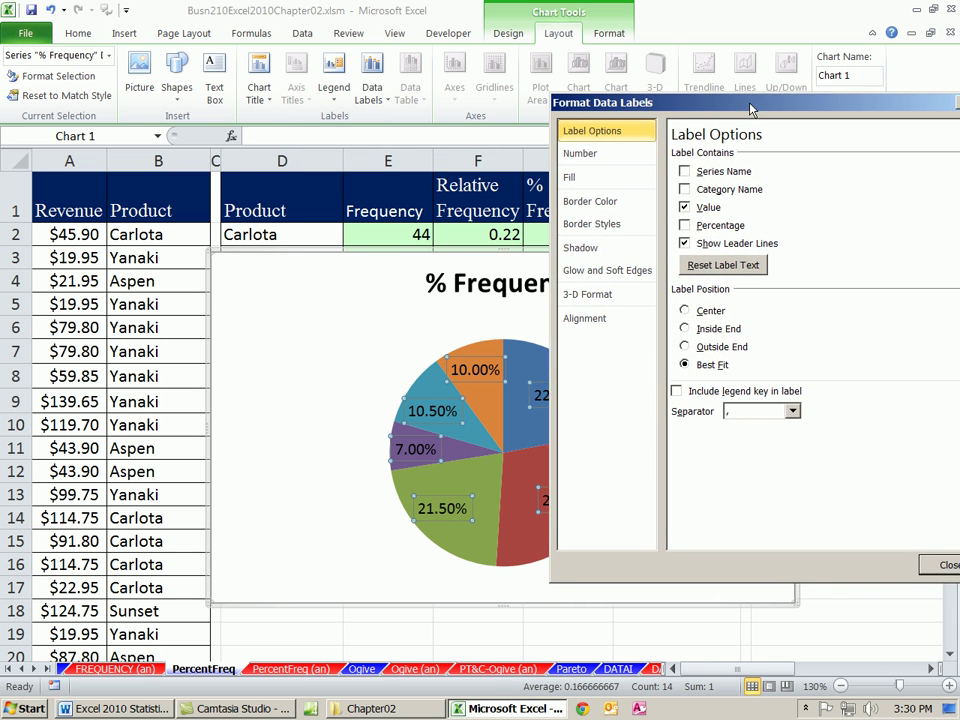
{"action": "left_click_drag", "start_coordinate": [750, 108], "coordinate": [705, 117]}
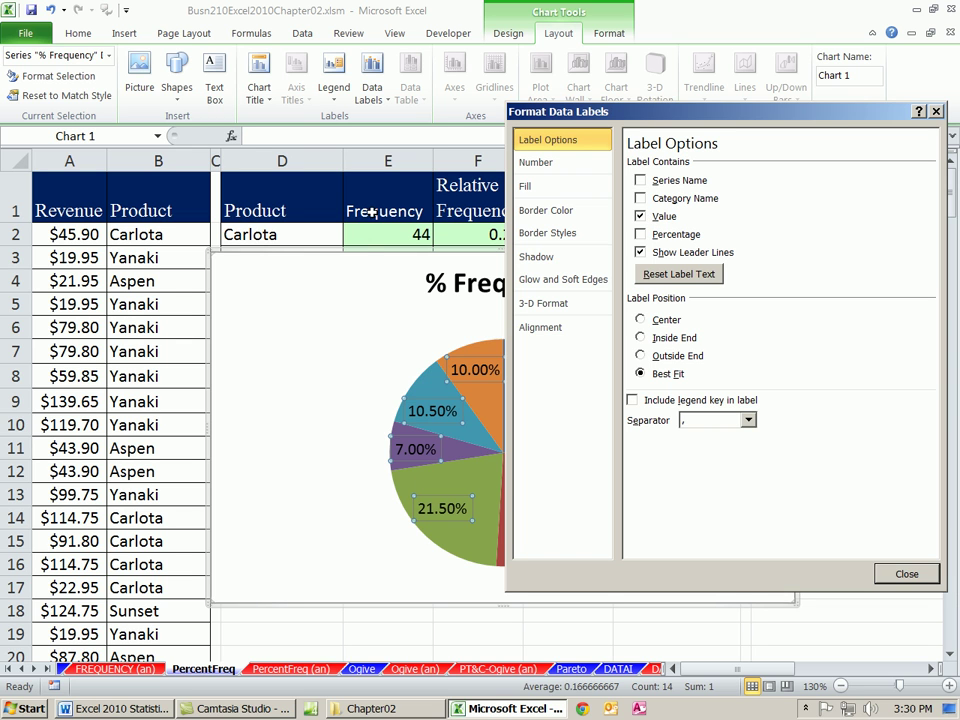
{"action": "left_click", "coordinate": [640, 235]}
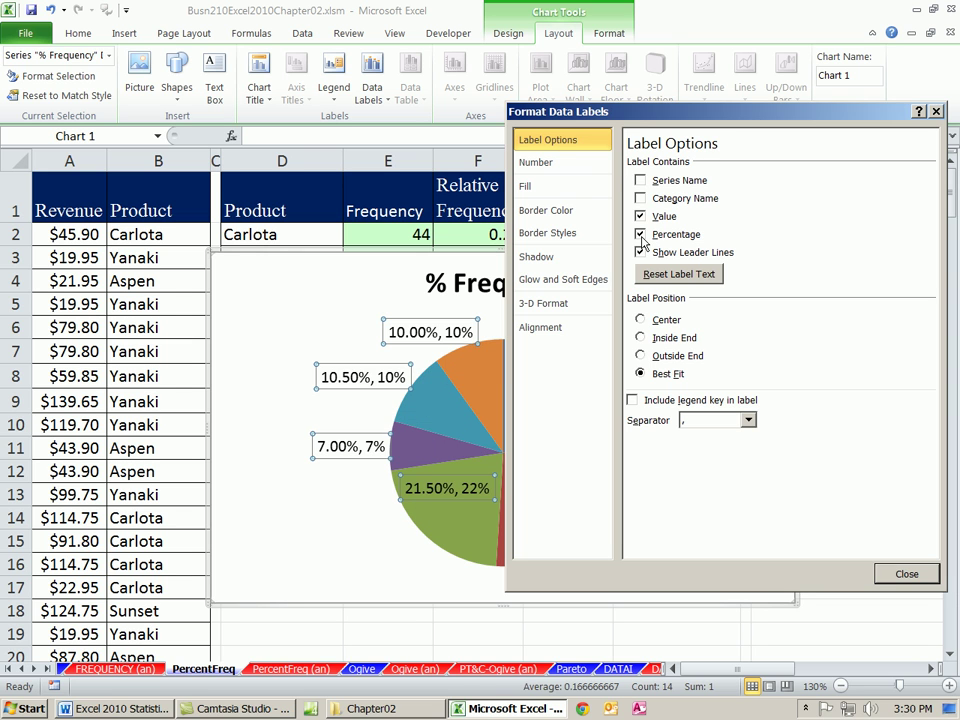
{"action": "left_click", "coordinate": [641, 236]}
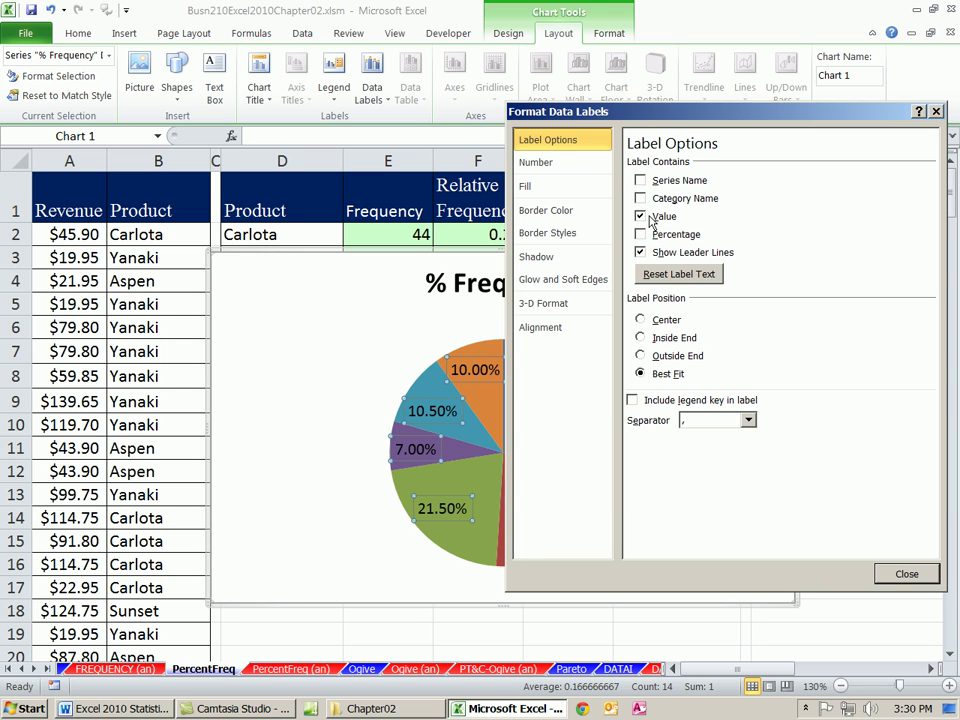
{"action": "left_click", "coordinate": [641, 199]}
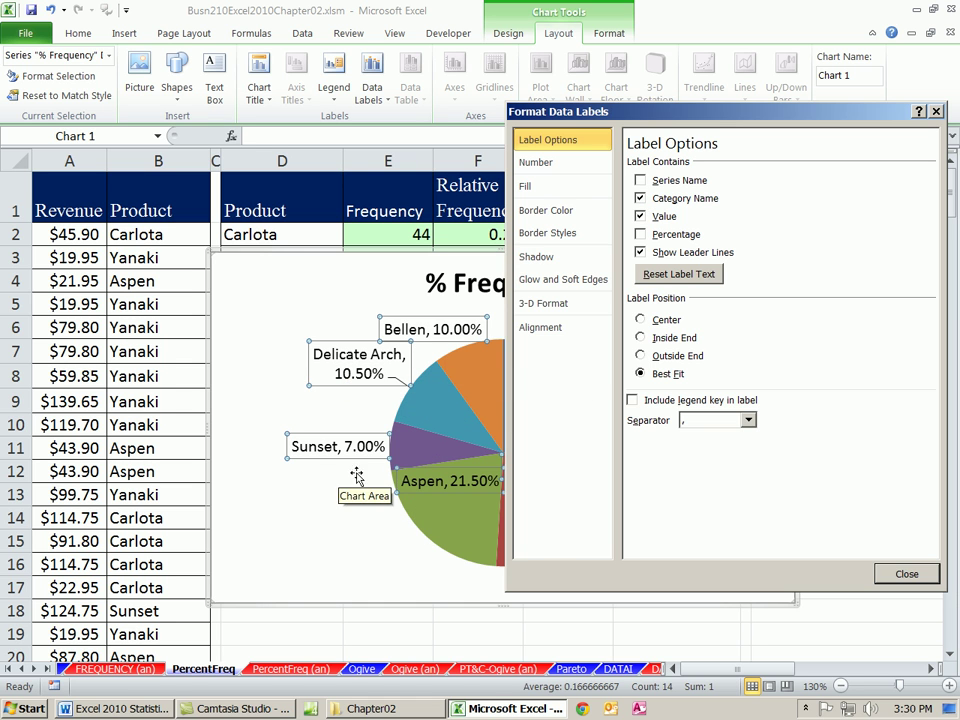
{"action": "left_click", "coordinate": [910, 574]}
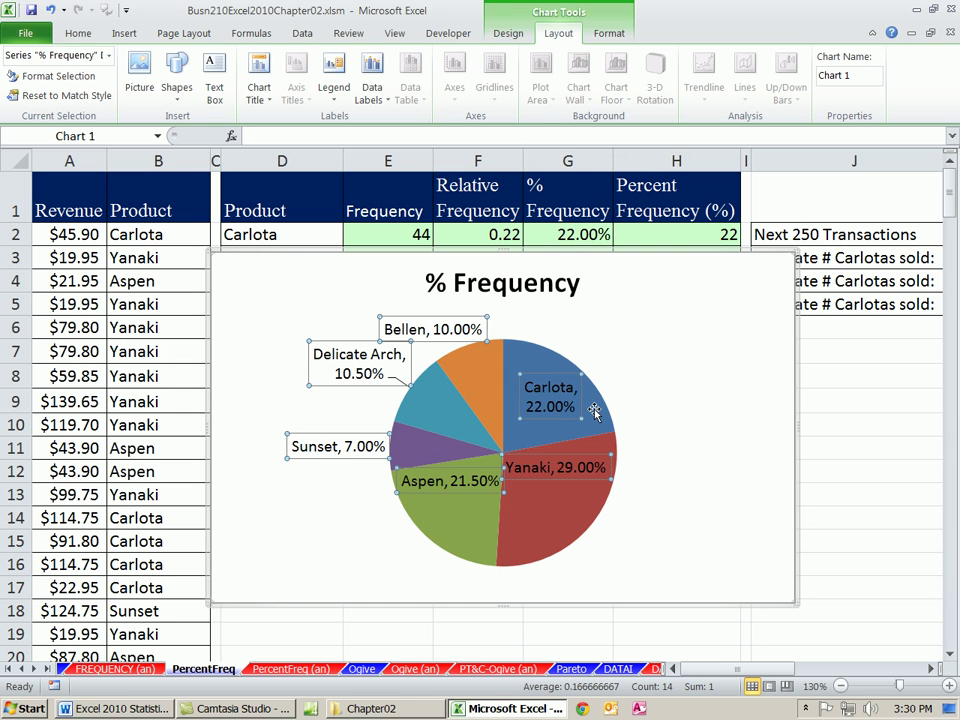
Move Carlota's label outside its slice and rotate the pie's first-slice angle to 352°
{"action": "left_click_drag", "start_coordinate": [582, 389], "coordinate": [664, 352]}
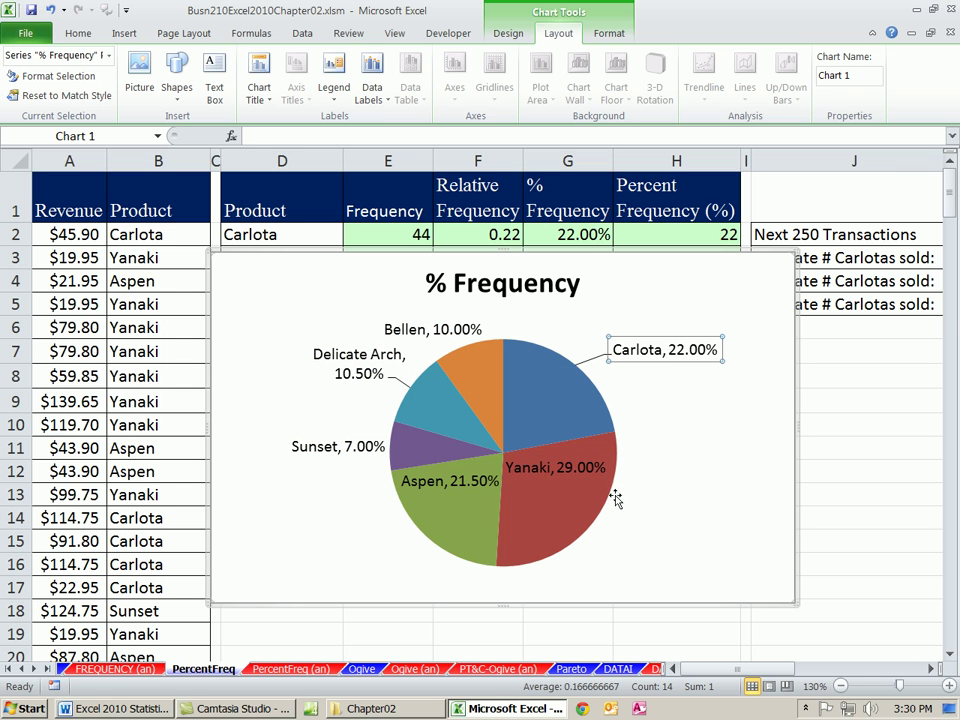
{"action": "left_click", "coordinate": [604, 470]}
{"action": "left_click", "coordinate": [578, 405]}
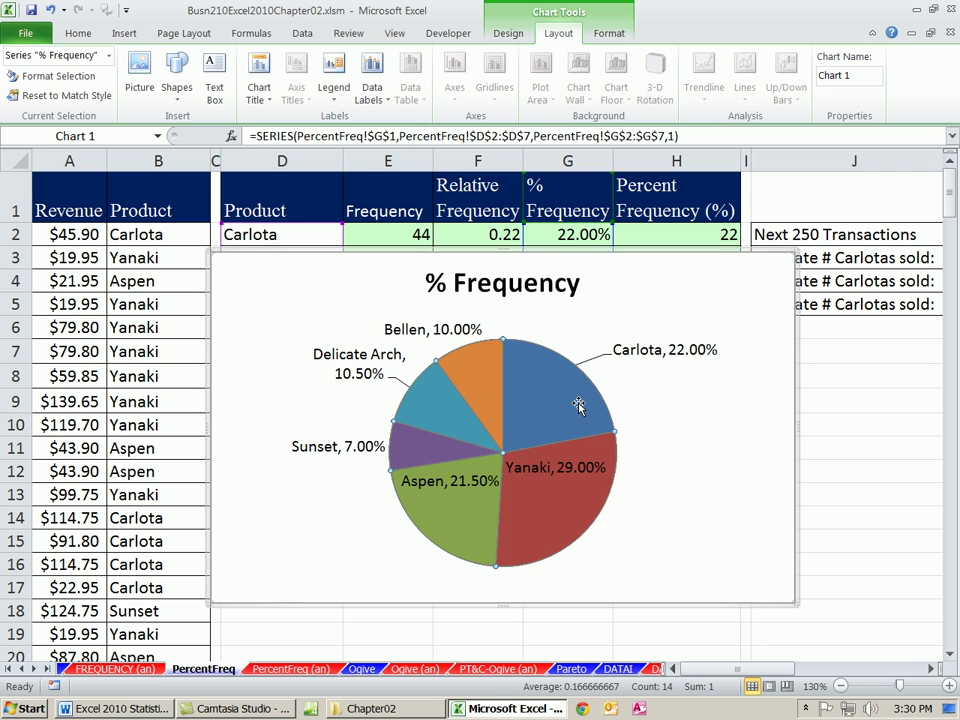
{"action": "double_click", "coordinate": [578, 405]}
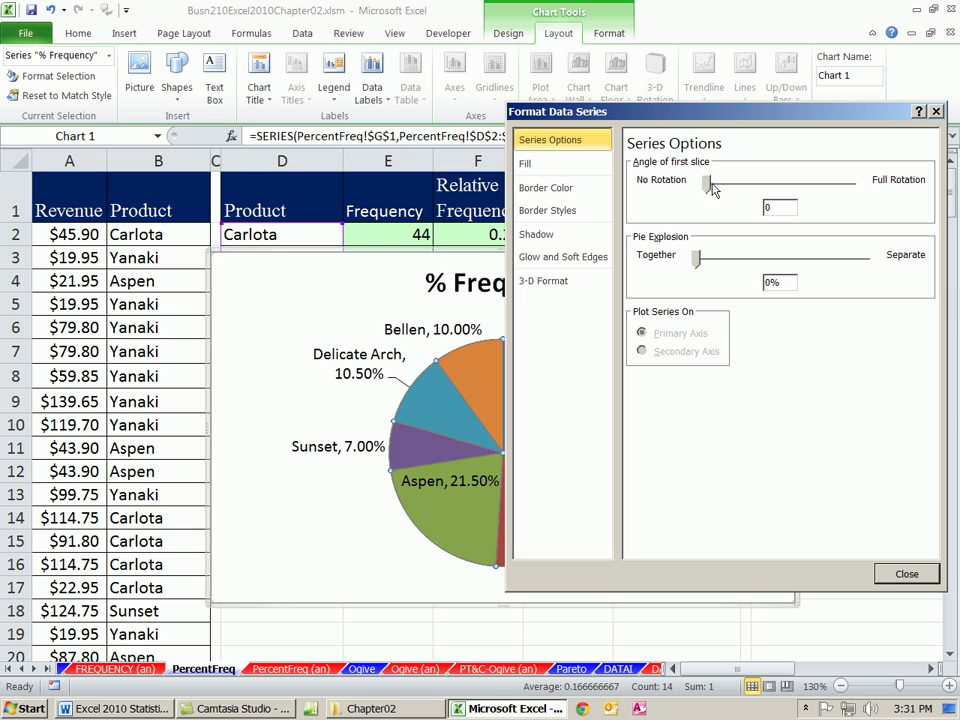
{"action": "left_click_drag", "start_coordinate": [710, 122], "coordinate": [776, 133]}
{"action": "left_click_drag", "start_coordinate": [772, 194], "coordinate": [916, 201]}
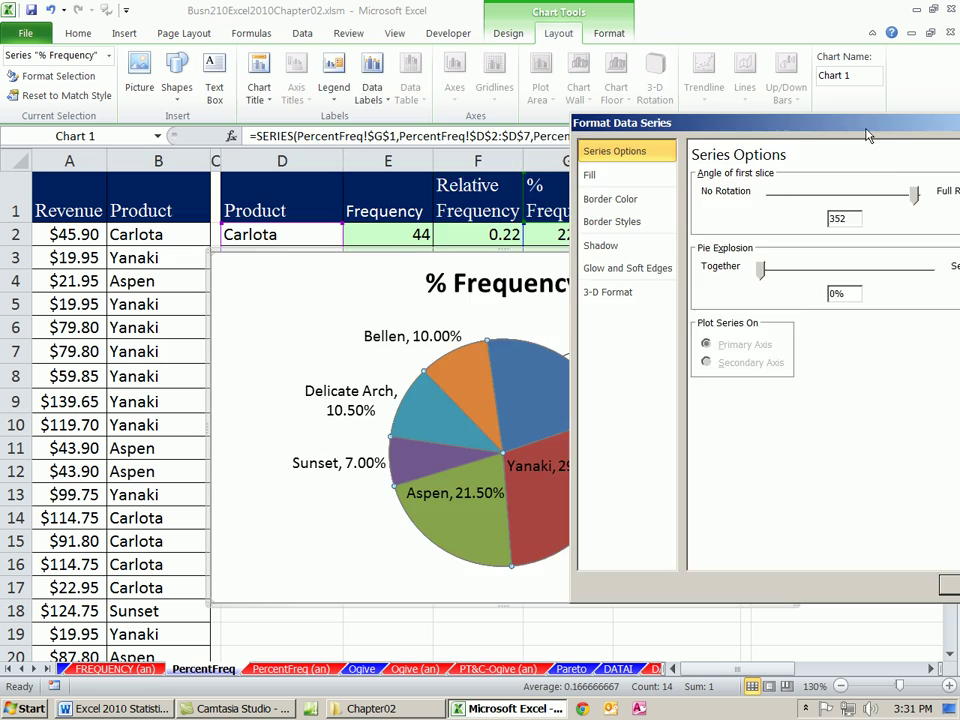
{"action": "left_click_drag", "start_coordinate": [868, 126], "coordinate": [538, 40]}
{"action": "left_click", "coordinate": [641, 501]}
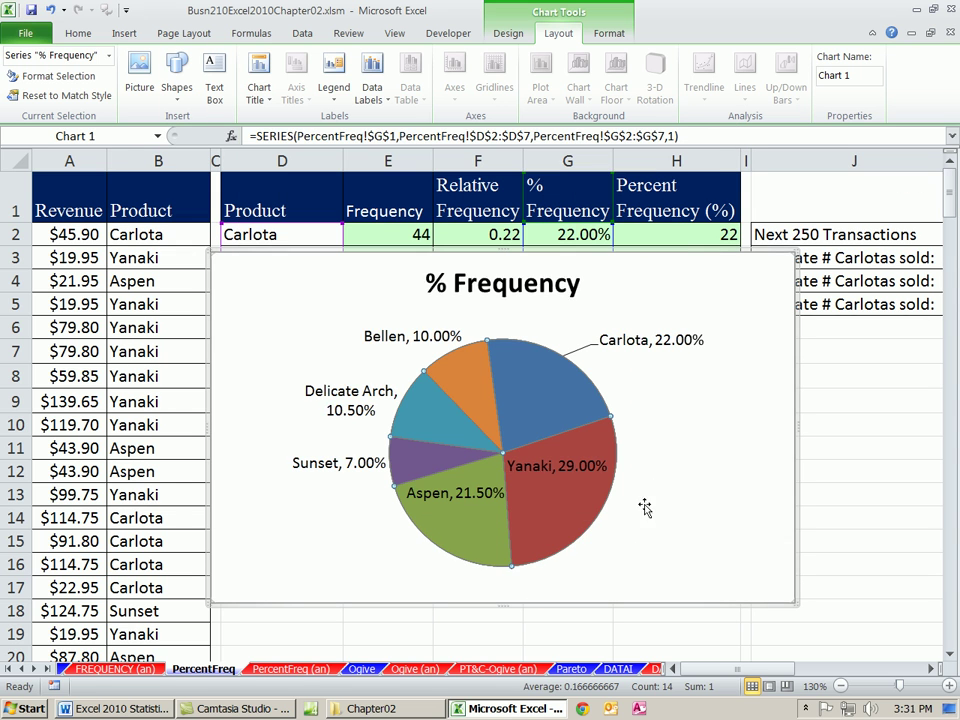
Drag the 'Yanaki, 29.00%' label outside the pie to the right
{"action": "left_click", "coordinate": [552, 463]}
{"action": "left_click", "coordinate": [552, 463]}
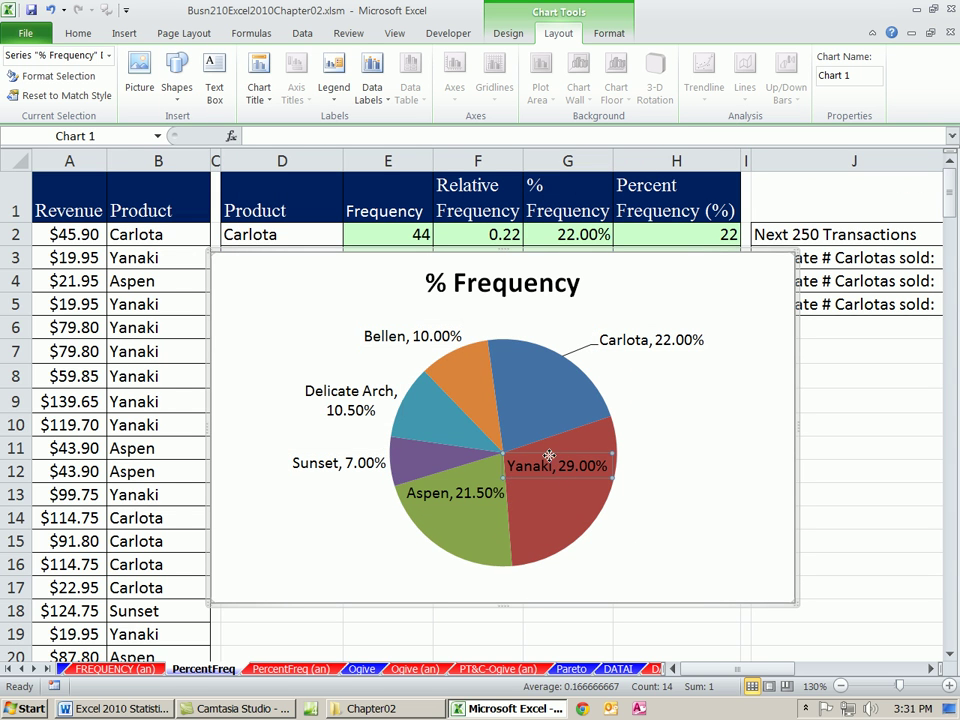
{"action": "left_click_drag", "start_coordinate": [551, 455], "coordinate": [720, 480]}
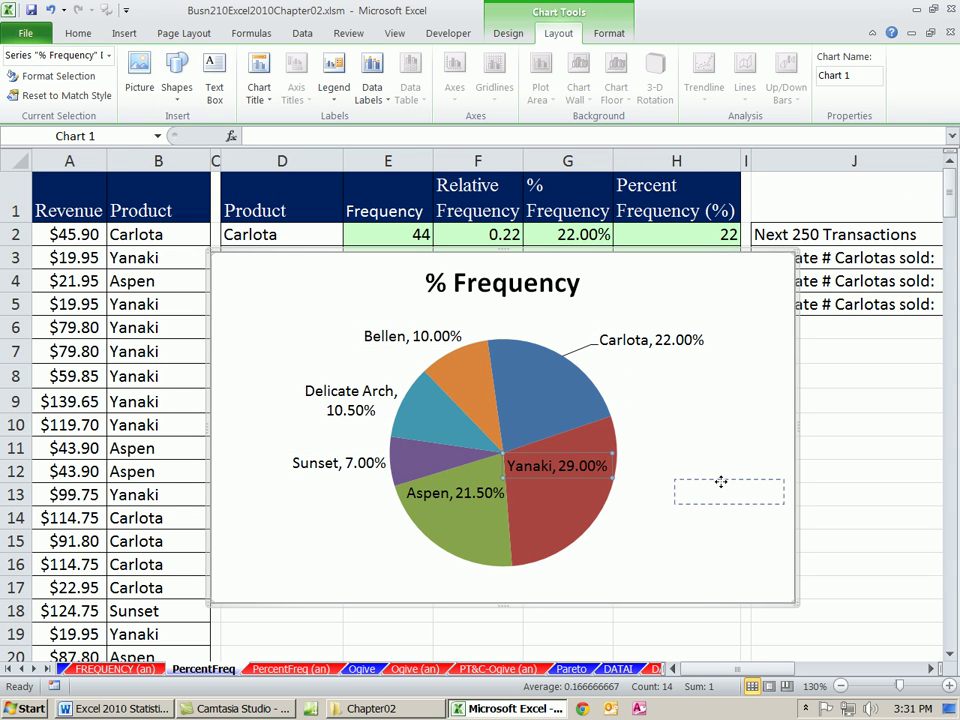
Shift the pie within the chart and move the chart beside the table under the Carlotas estimates
{"action": "left_click", "coordinate": [210, 252]}
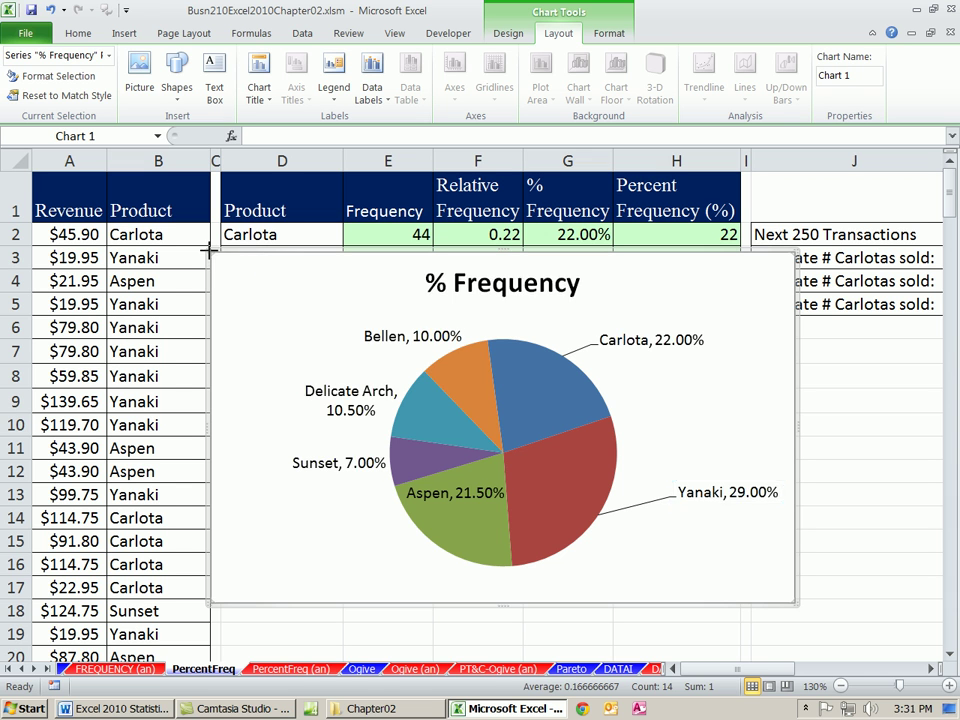
{"action": "left_click_drag", "start_coordinate": [390, 342], "coordinate": [452, 349]}
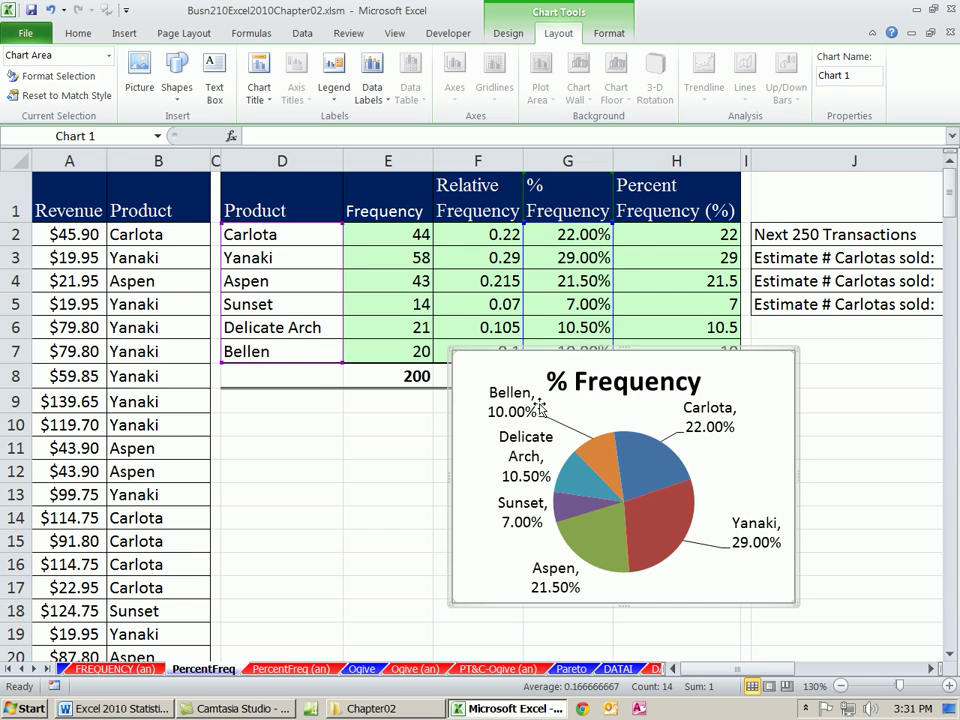
{"action": "scroll", "coordinate": [549, 407], "scroll_direction": "down", "scroll_amount": 2}
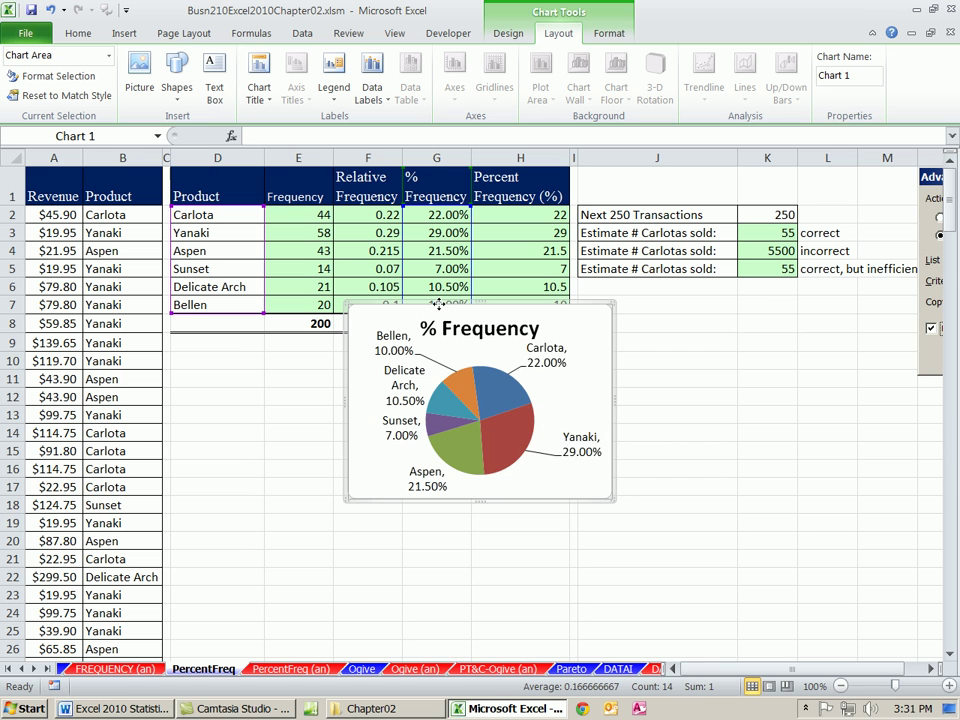
{"action": "left_click_drag", "start_coordinate": [439, 304], "coordinate": [680, 288]}
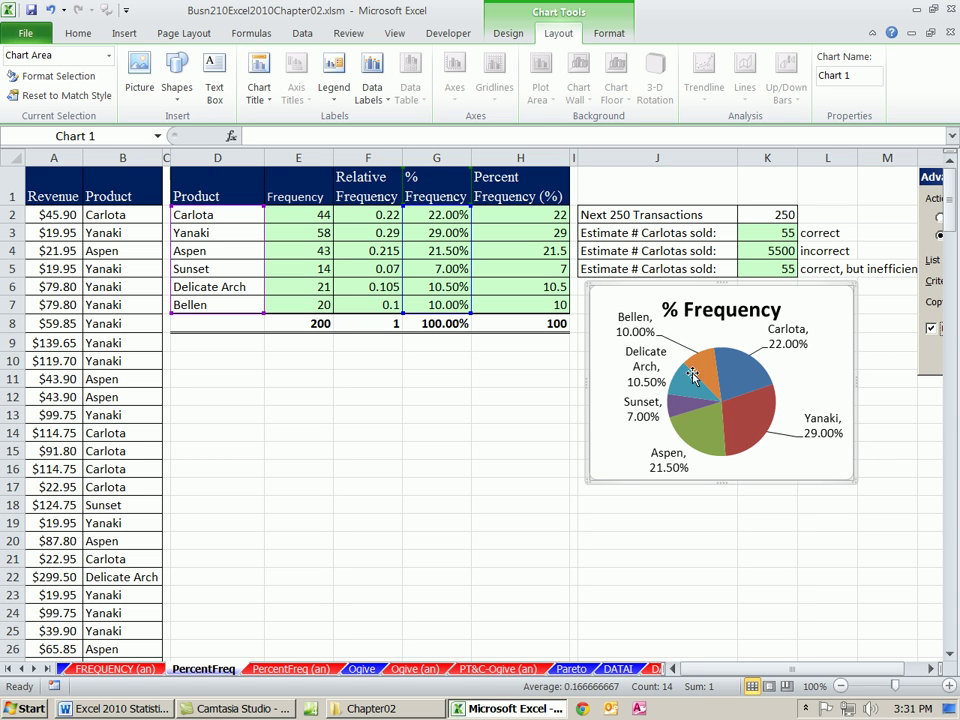
Nudge the Sunset and Delicate Arch labels slightly, then return to the worksheet cells
{"action": "left_click", "coordinate": [645, 410]}
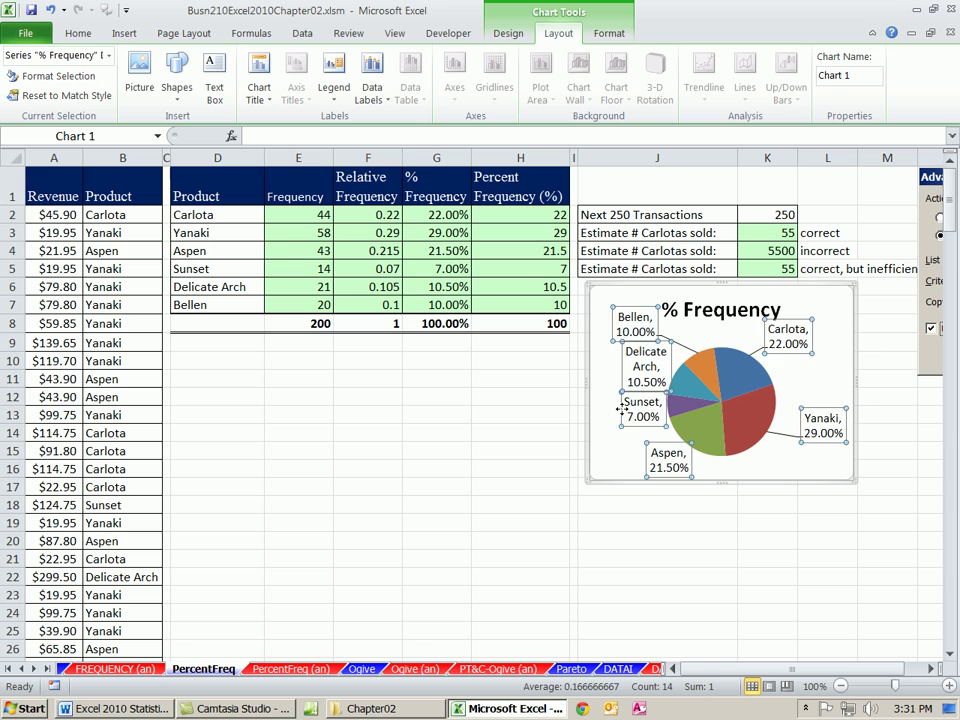
{"action": "mouse_move", "coordinate": [622, 410]}
{"action": "left_mouse_down"}
{"action": "mouse_move", "coordinate": [611, 418]}
{"action": "mouse_move", "coordinate": [605, 410]}
{"action": "left_mouse_up"}
{"action": "left_click", "coordinate": [622, 362]}
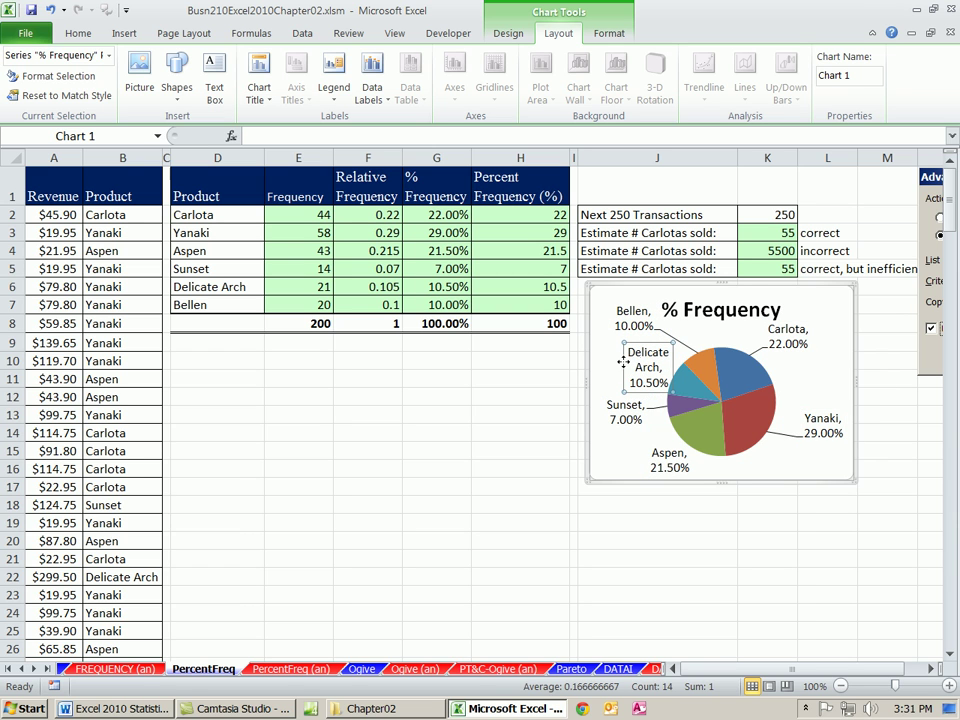
{"action": "left_click_drag", "start_coordinate": [622, 362], "coordinate": [612, 357]}
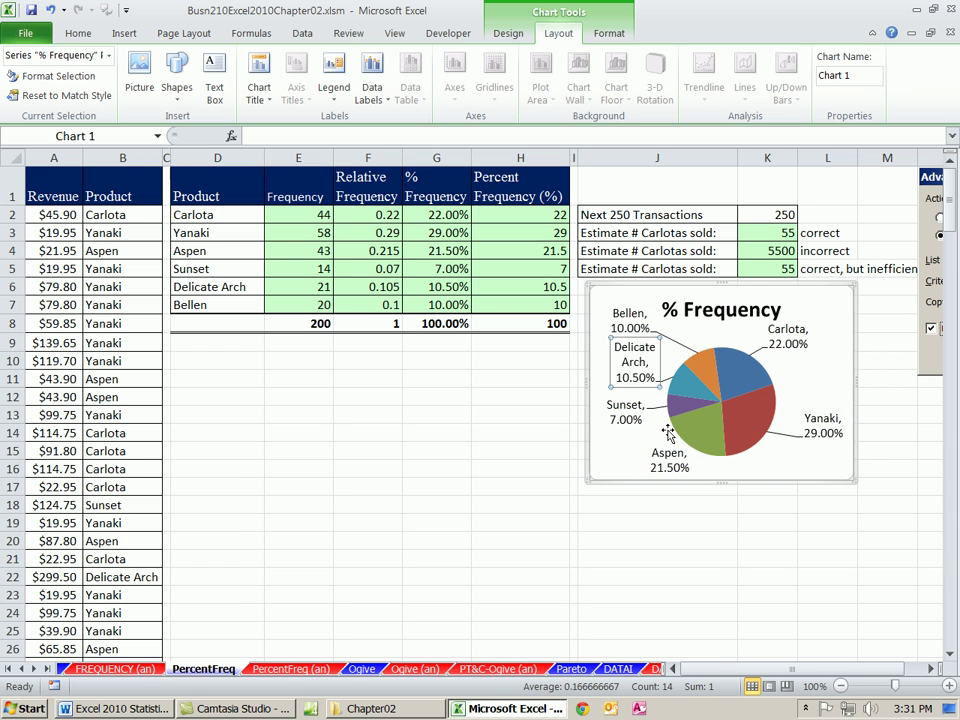
{"action": "left_click", "coordinate": [778, 465]}
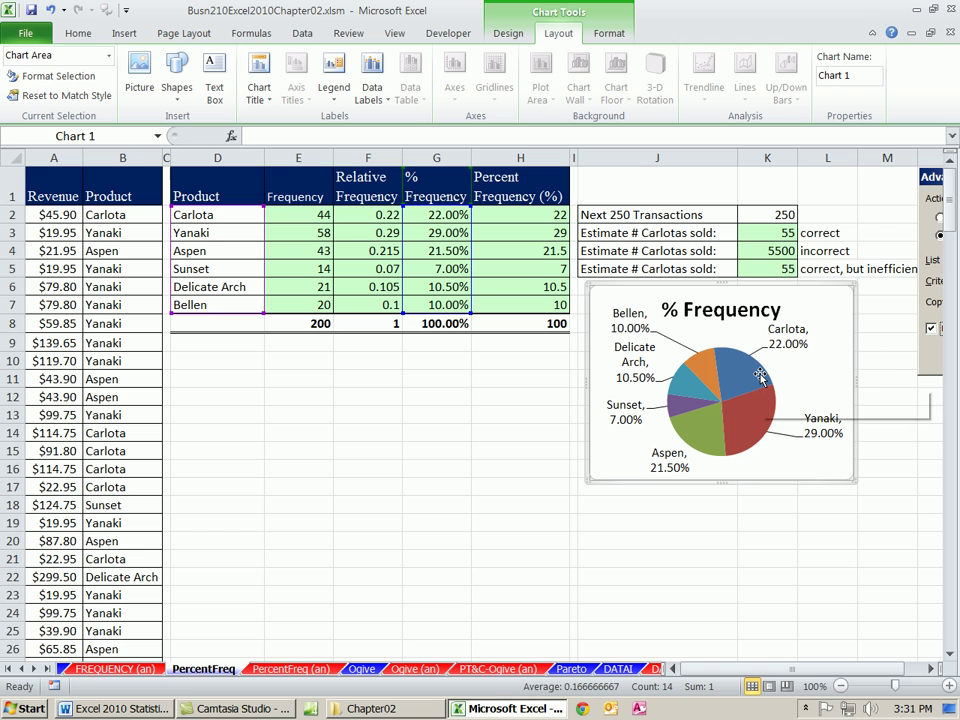
{"action": "mouse_move", "coordinate": [760, 376]}
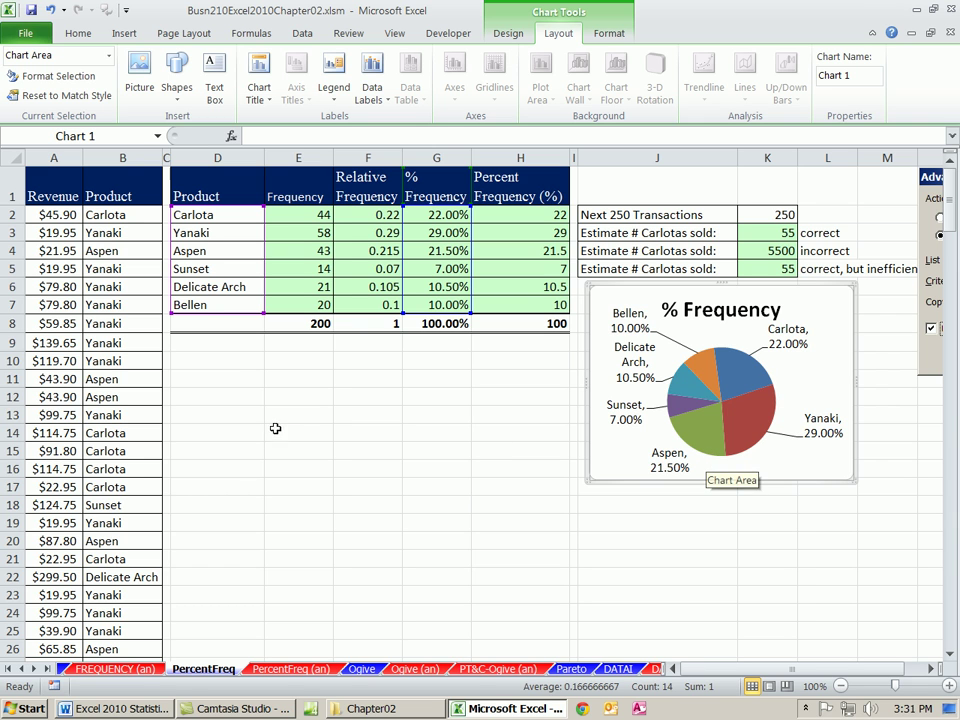
{"action": "left_click", "coordinate": [237, 378]}
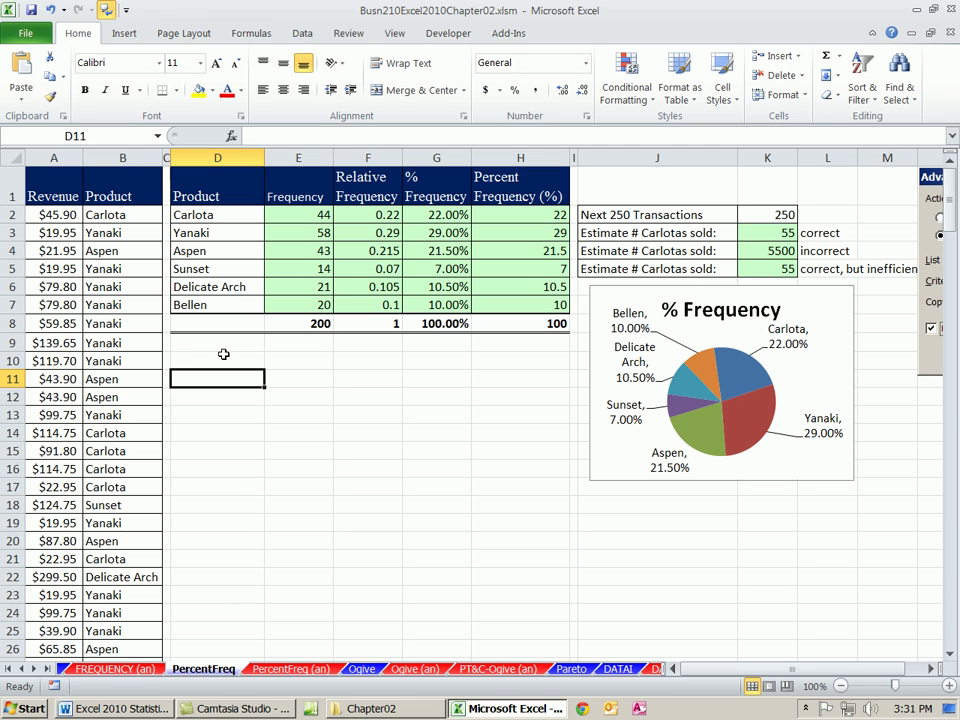
Create an empty PivotTable from PercentFreq!$A$1:$B$201 on the existing sheet at D11
{"action": "left_click", "coordinate": [70, 229]}
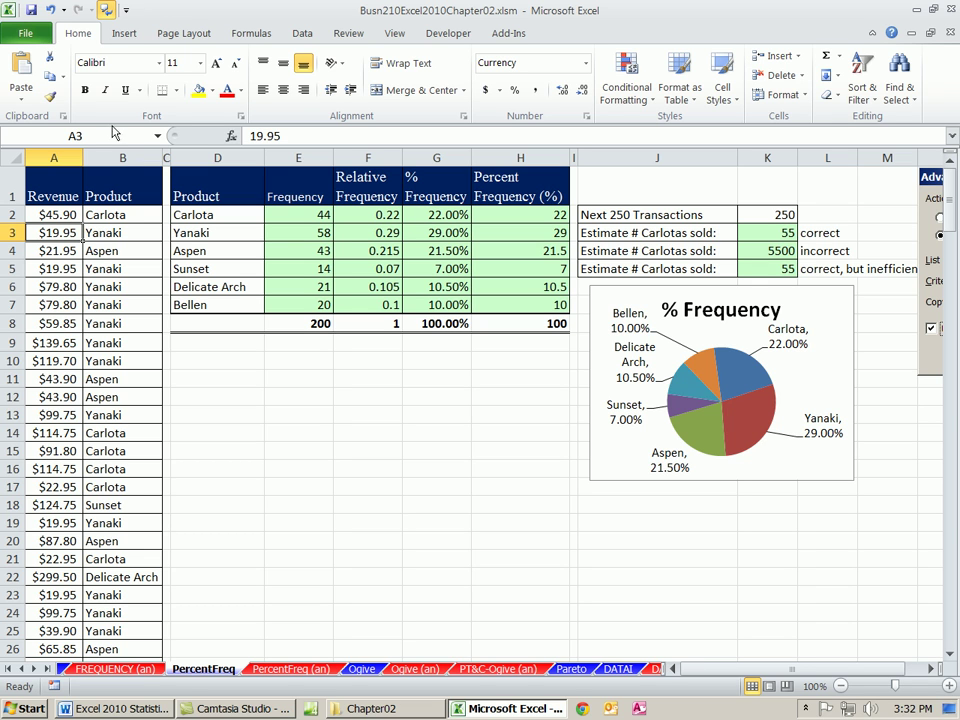
{"action": "left_click", "coordinate": [124, 33]}
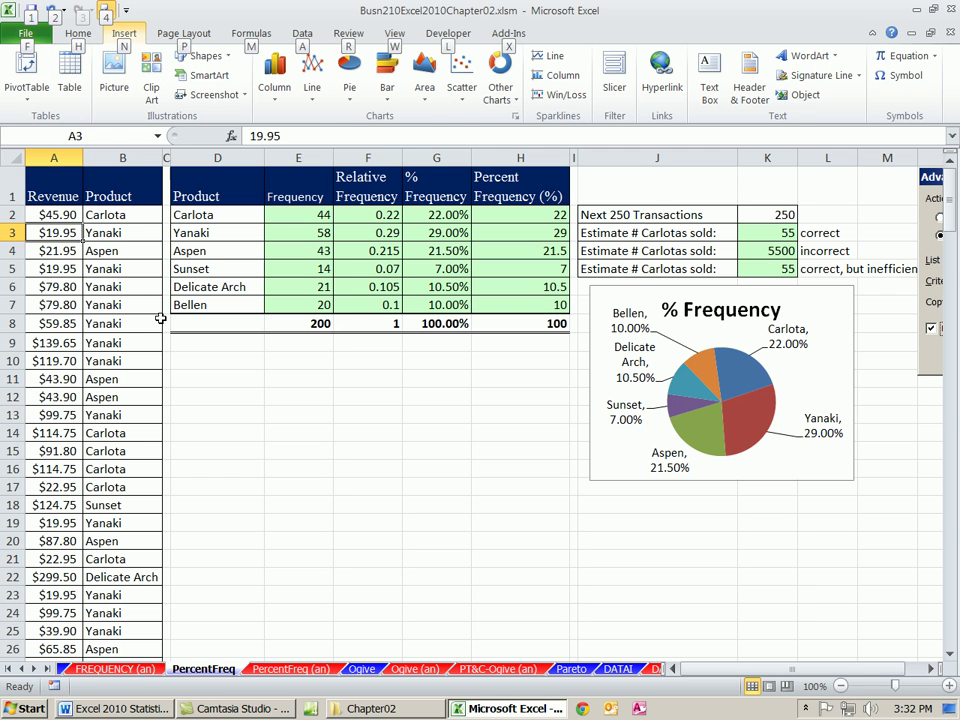
{"action": "key", "text": "alt+n"}
{"action": "key", "text": "v"}
{"action": "key", "text": "t"}
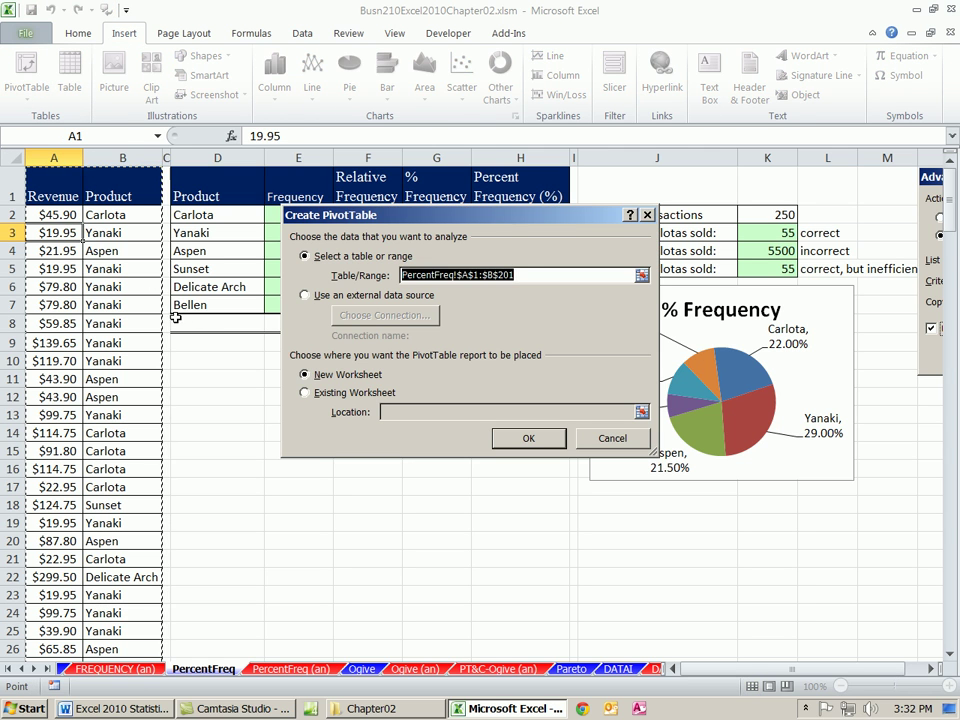
{"action": "left_click", "coordinate": [305, 392]}
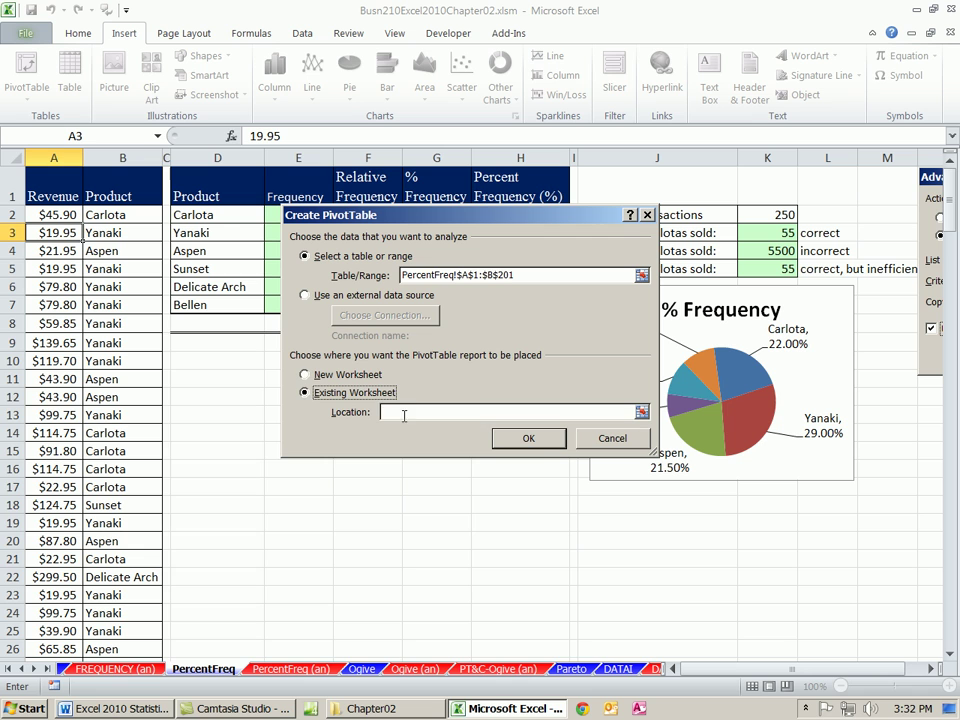
{"action": "left_click", "coordinate": [206, 362]}
{"action": "left_click", "coordinate": [205, 380]}
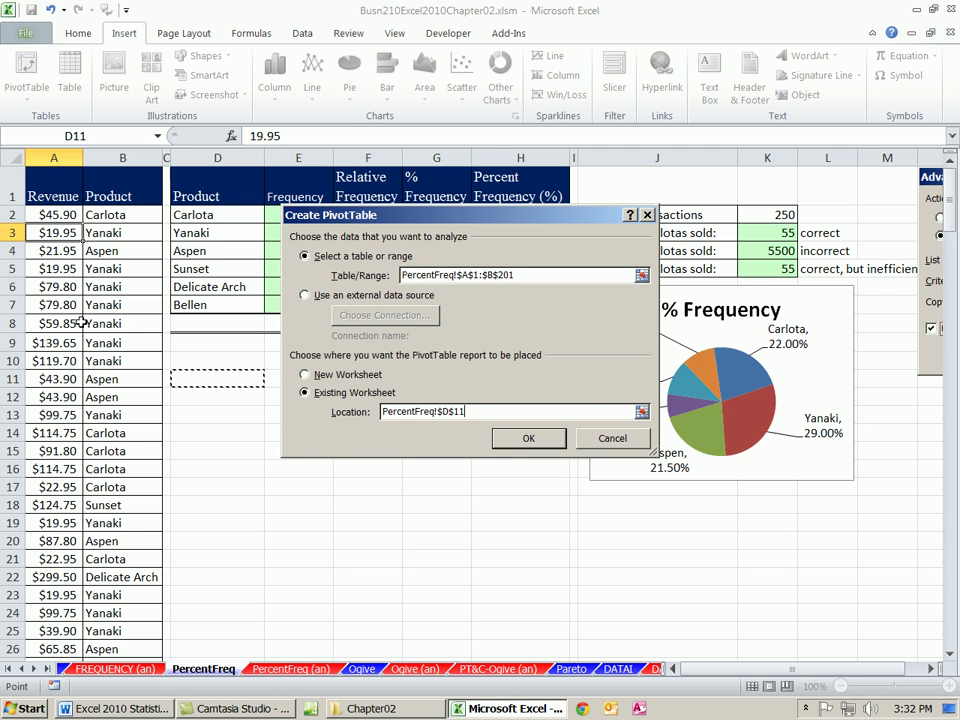
{"action": "left_click", "coordinate": [527, 438]}
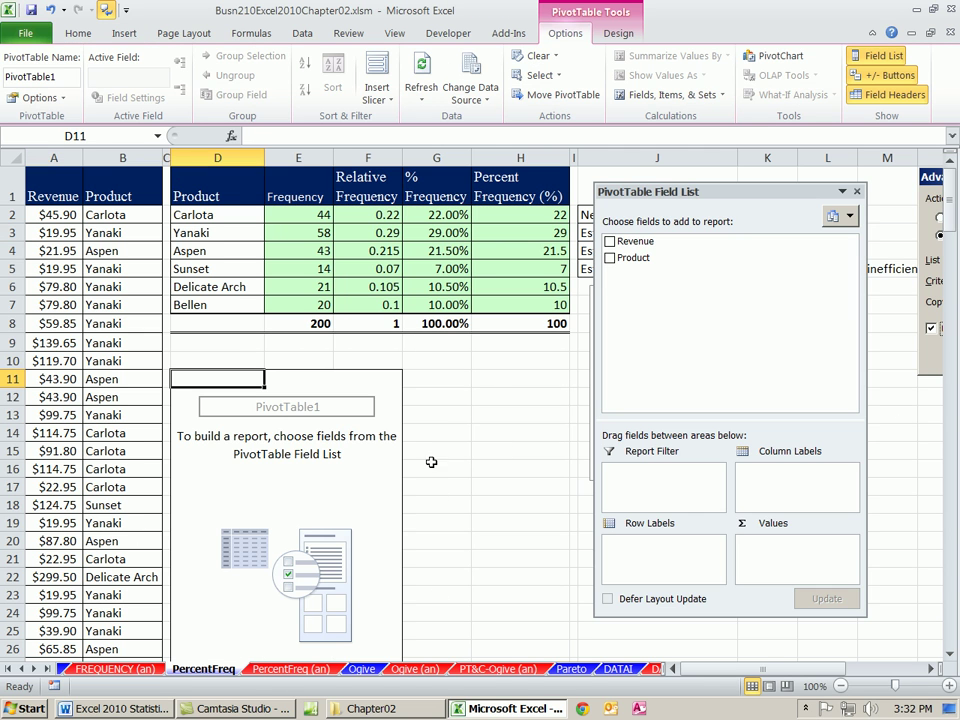
Add Revenue to the pivot's Row Labels and ungroup its labels
{"action": "left_click_drag", "start_coordinate": [631, 191], "coordinate": [564, 248]}
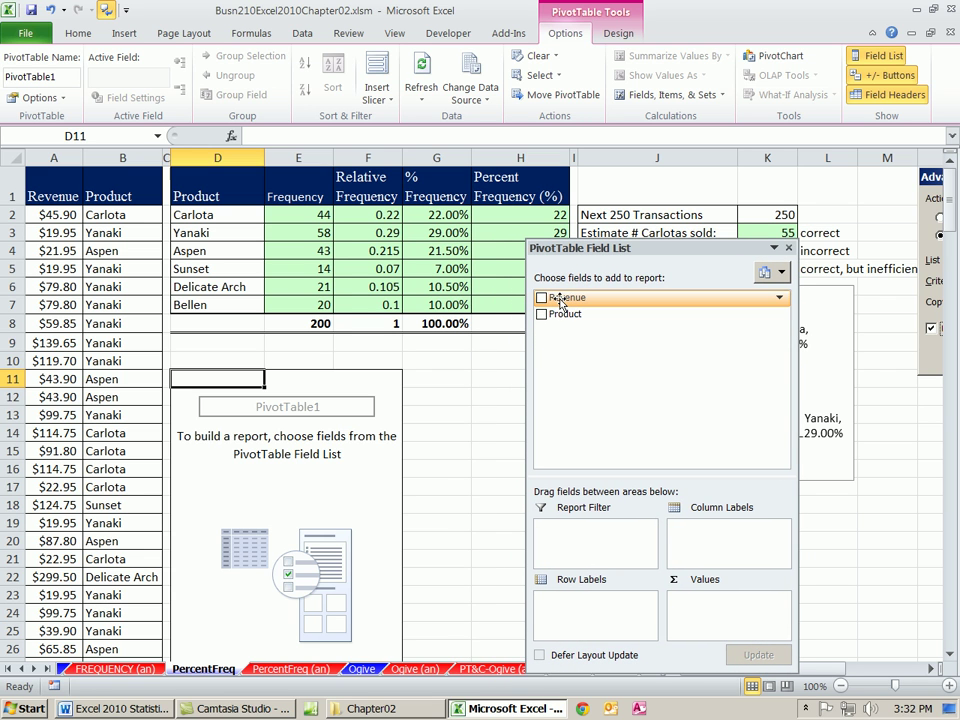
{"action": "left_click_drag", "start_coordinate": [560, 302], "coordinate": [580, 600]}
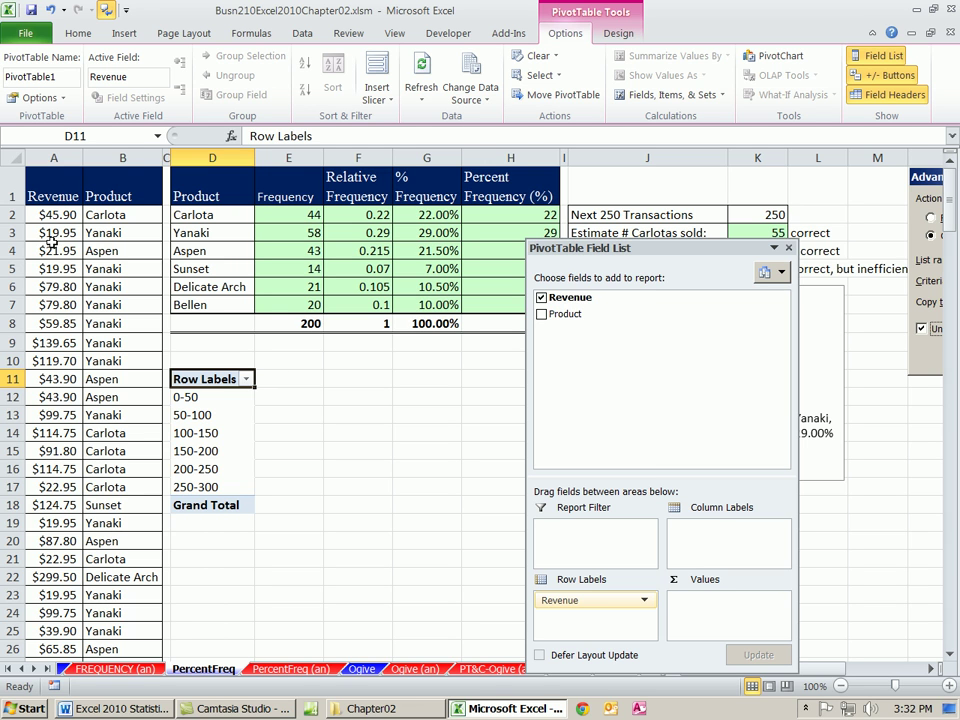
{"action": "right_click", "coordinate": [203, 415]}
{"action": "left_click", "coordinate": [252, 299]}
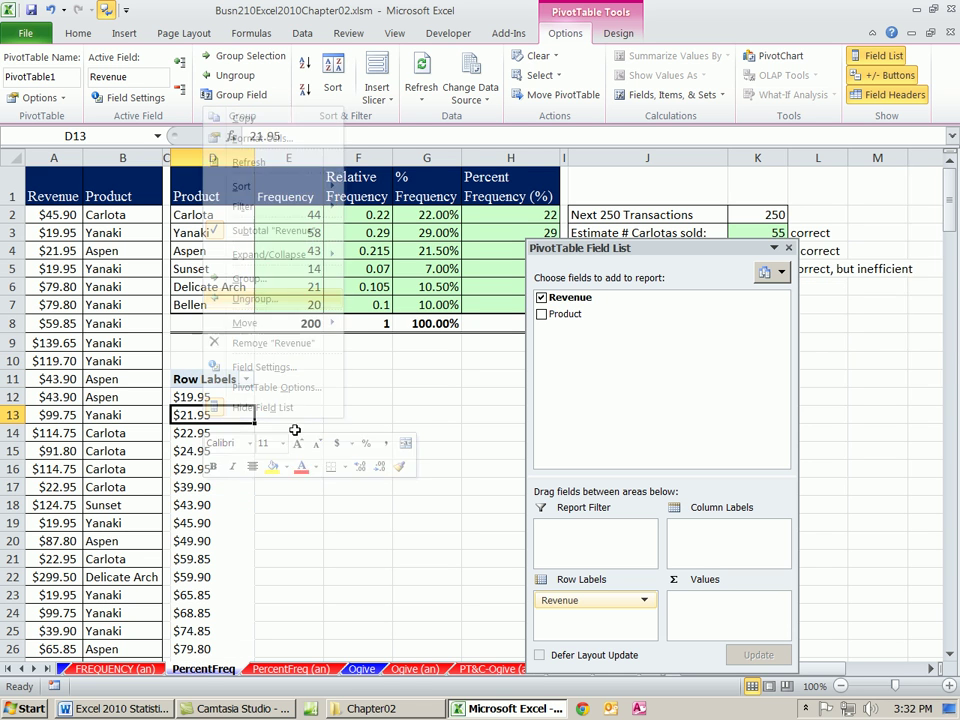
Group the Revenue rows from 0 to 300 in ranges of 50
{"action": "right_click", "coordinate": [220, 415]}
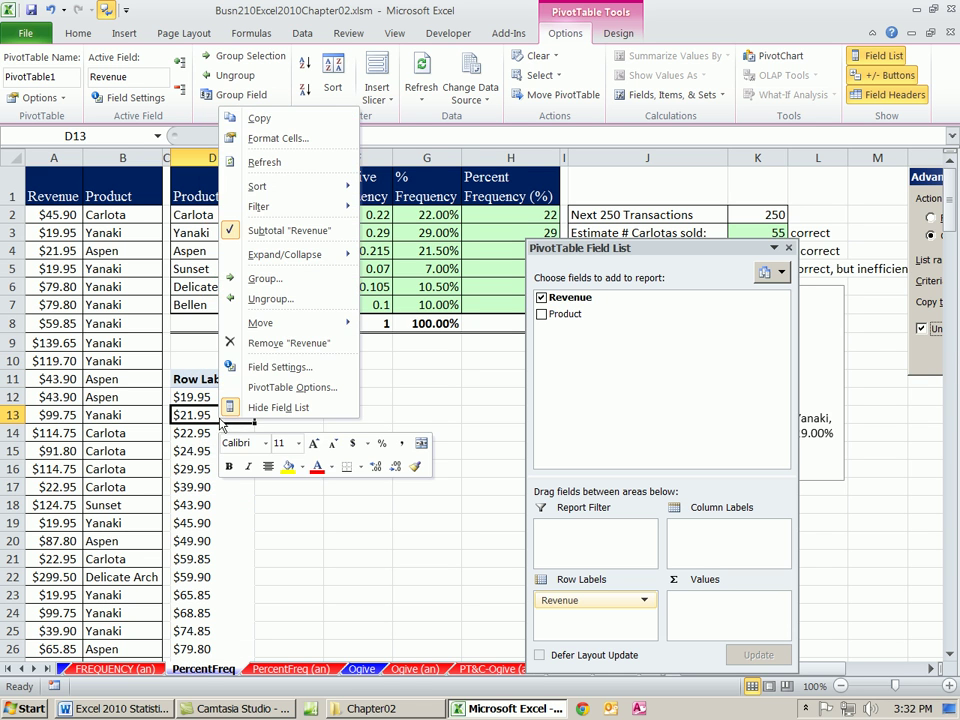
{"action": "left_click", "coordinate": [264, 280]}
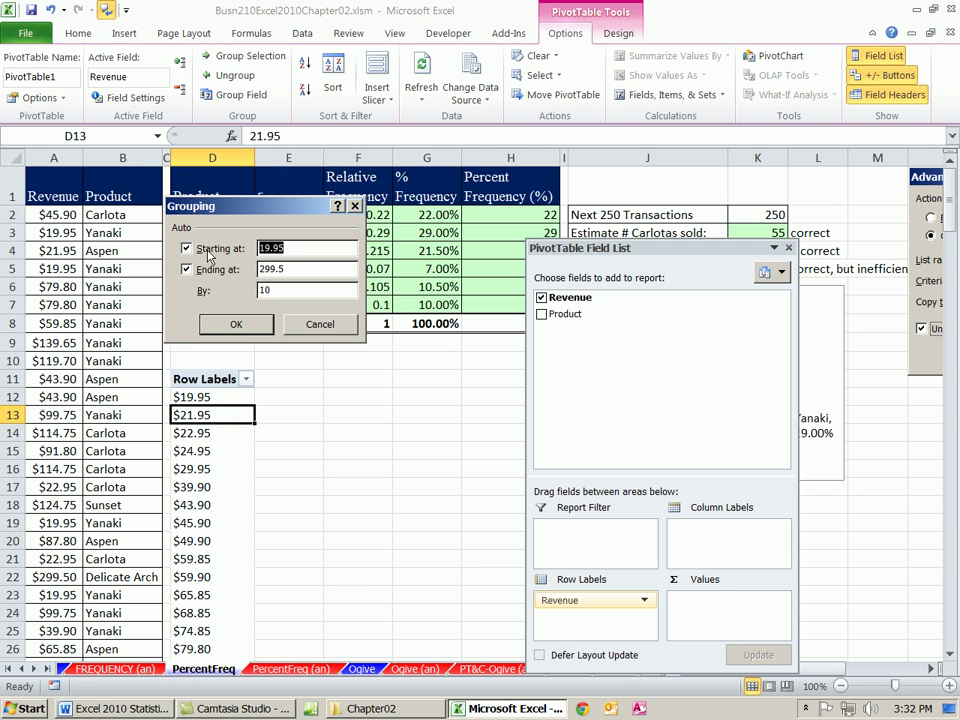
{"action": "type", "text": "0"}
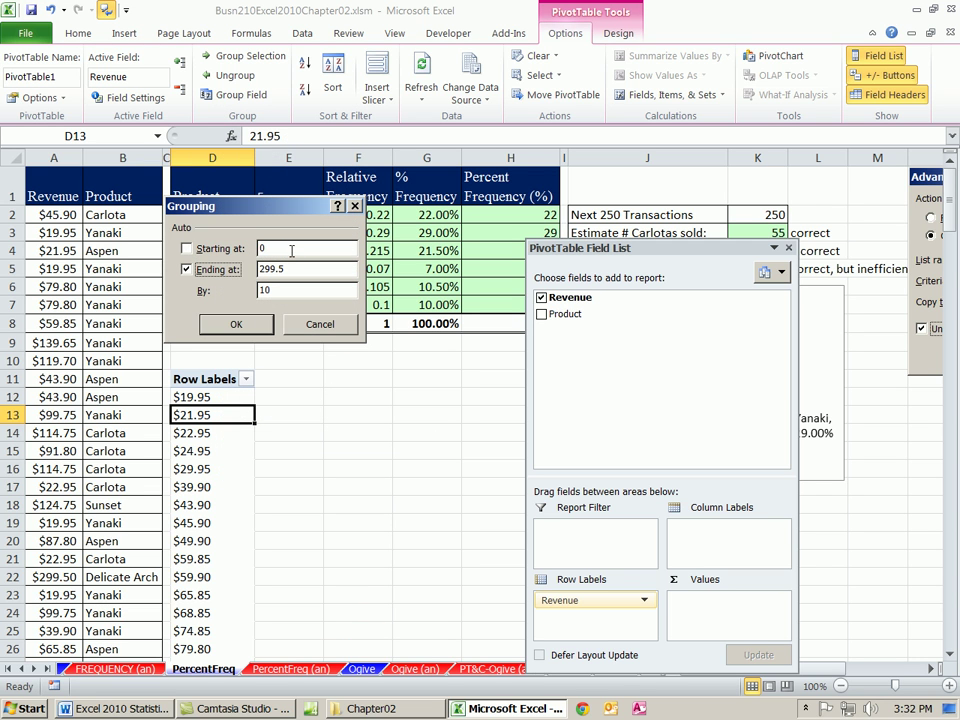
{"action": "key", "text": "Tab"}
{"action": "type", "text": "300"}
{"action": "key", "text": "Tab"}
{"action": "left_click", "coordinate": [251, 322]}
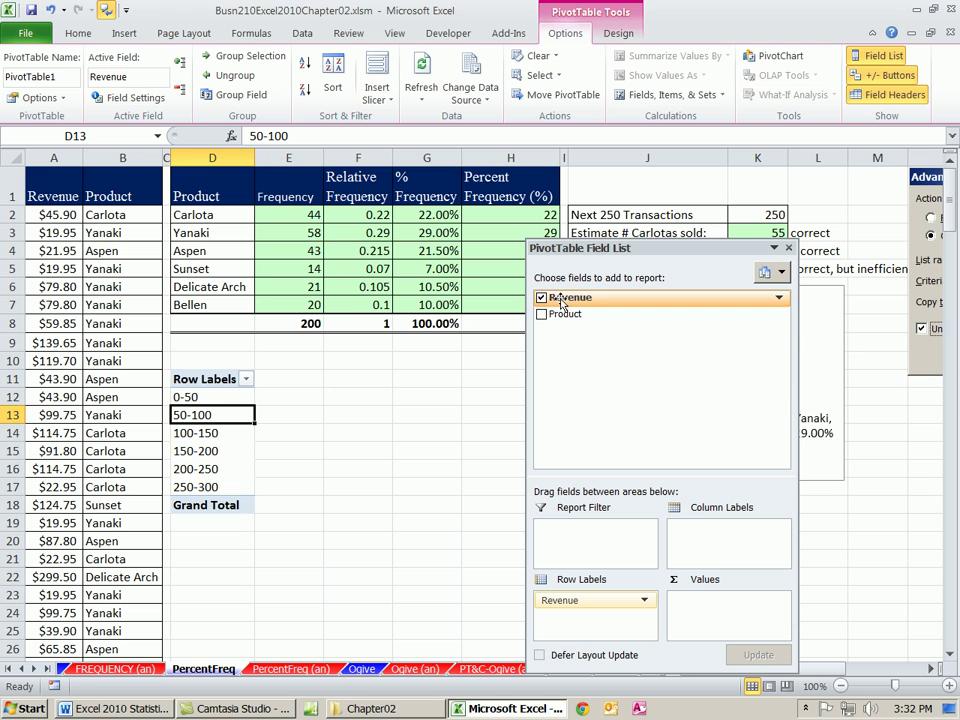
Count Revenue in Values, show the pivot in tabular form, and rename the count header 'Frequency'
{"action": "left_click_drag", "start_coordinate": [565, 303], "coordinate": [706, 607]}
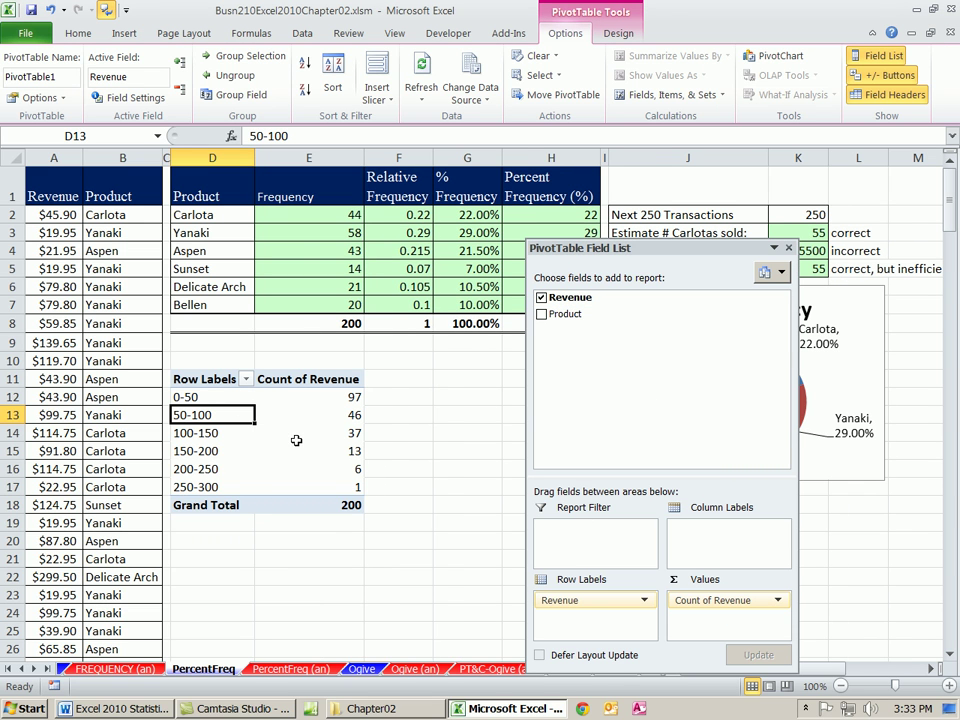
{"action": "left_click", "coordinate": [618, 33]}
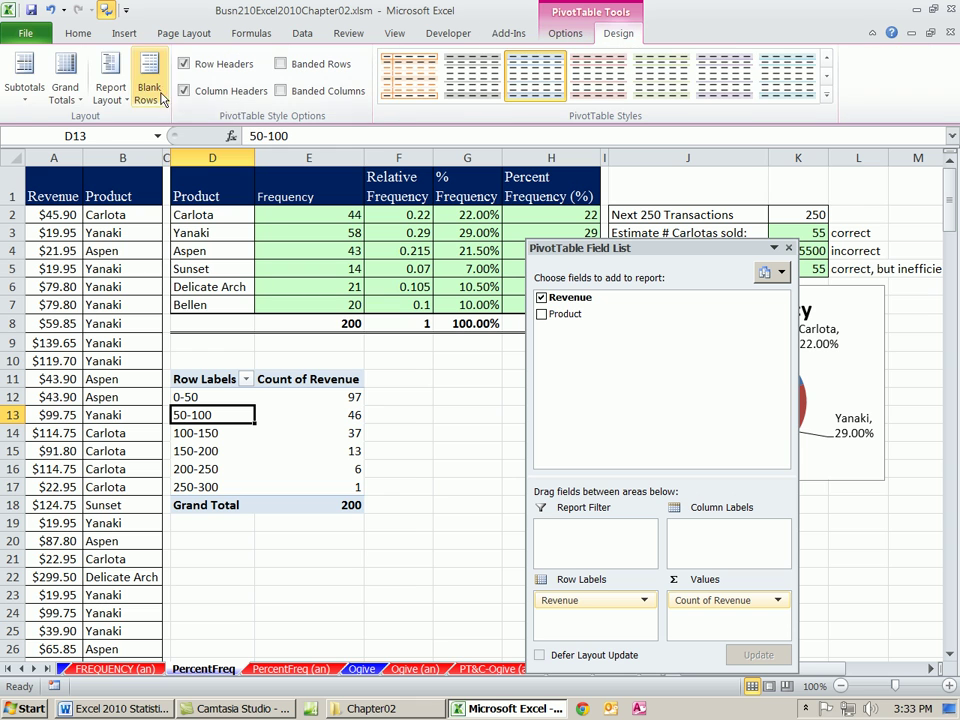
{"action": "left_click", "coordinate": [111, 92]}
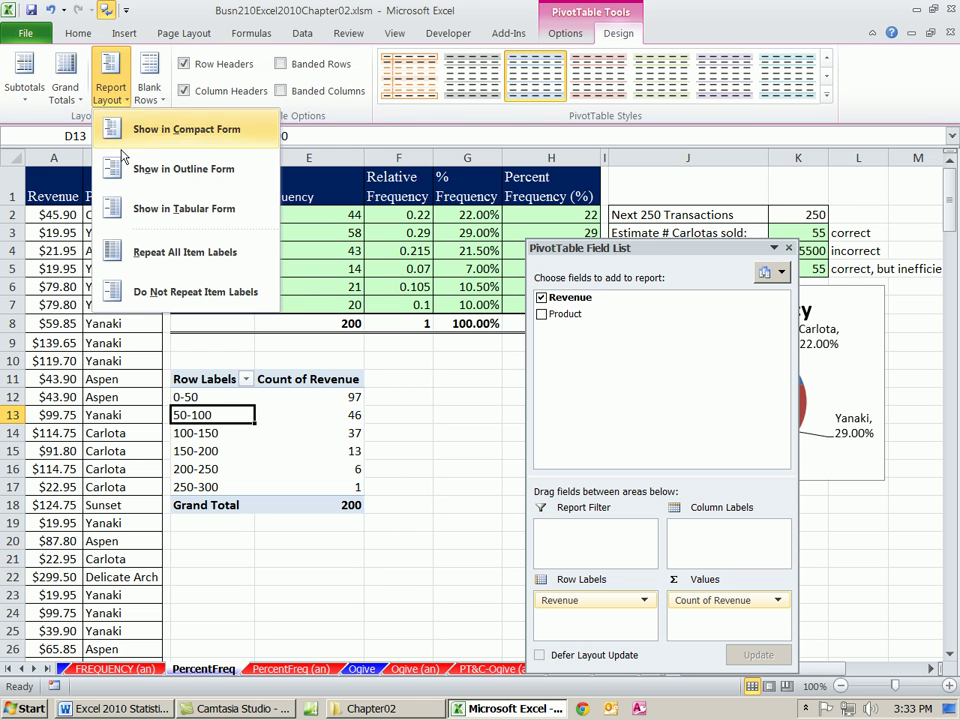
{"action": "left_click", "coordinate": [125, 212]}
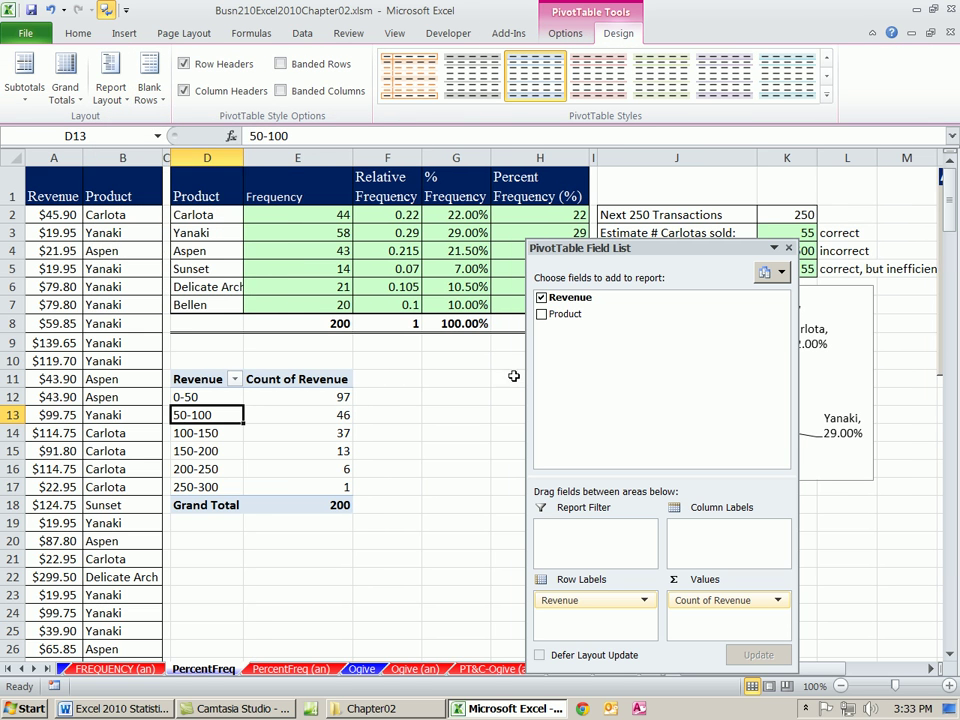
{"action": "left_click", "coordinate": [332, 381]}
{"action": "type", "text": "Fr"}
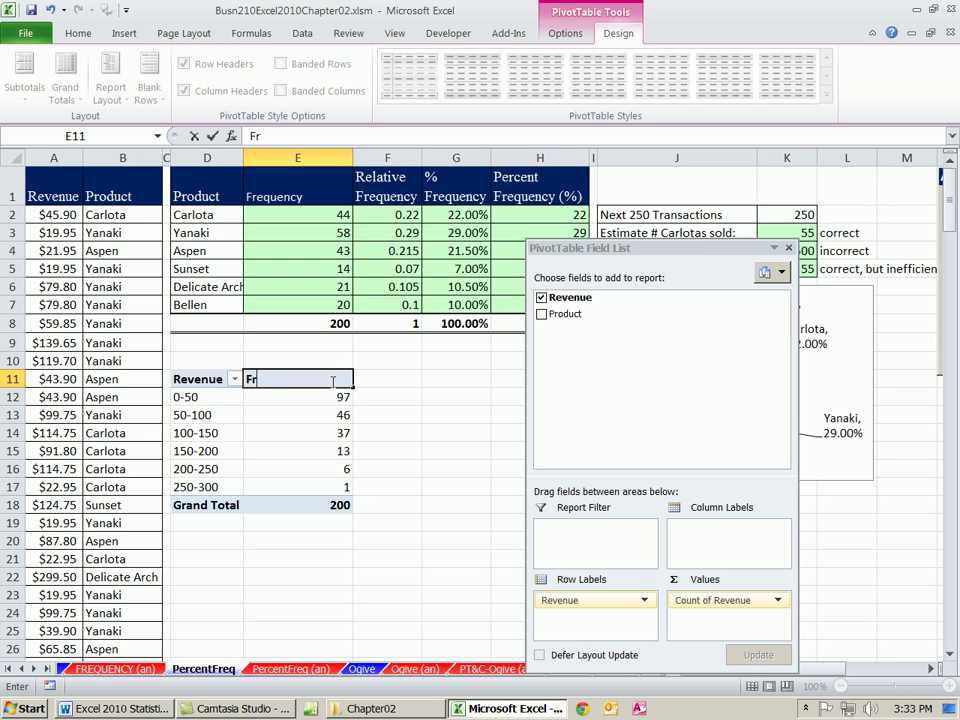
{"action": "type", "text": "equency"}
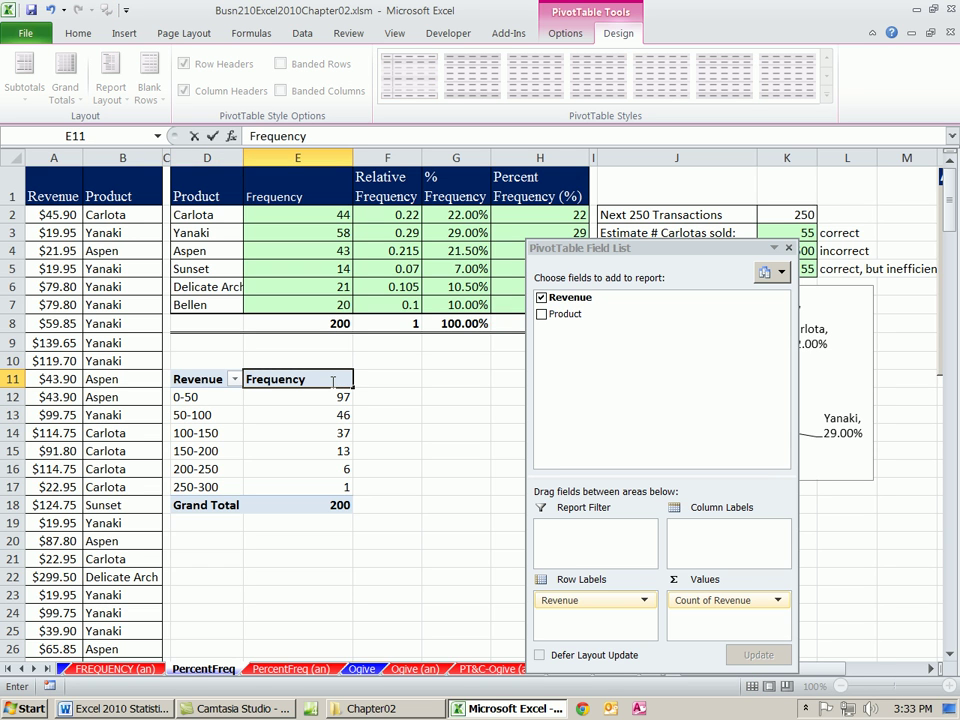
{"action": "key", "text": "Return"}
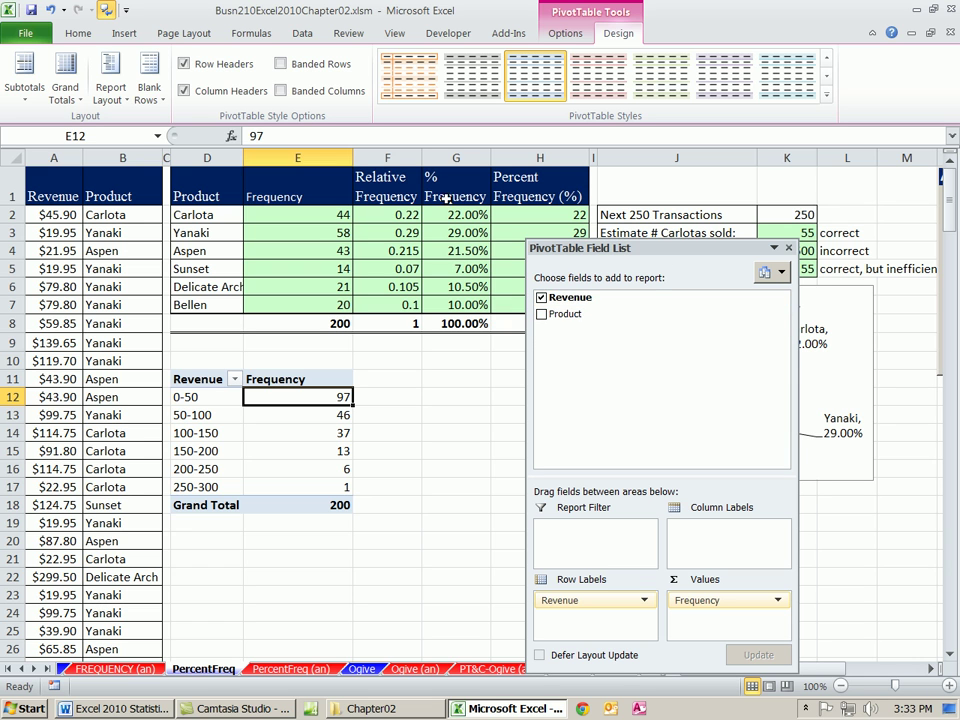
Add a second Revenue count column headed '% Frequency'
{"action": "left_click_drag", "start_coordinate": [565, 297], "coordinate": [707, 620]}
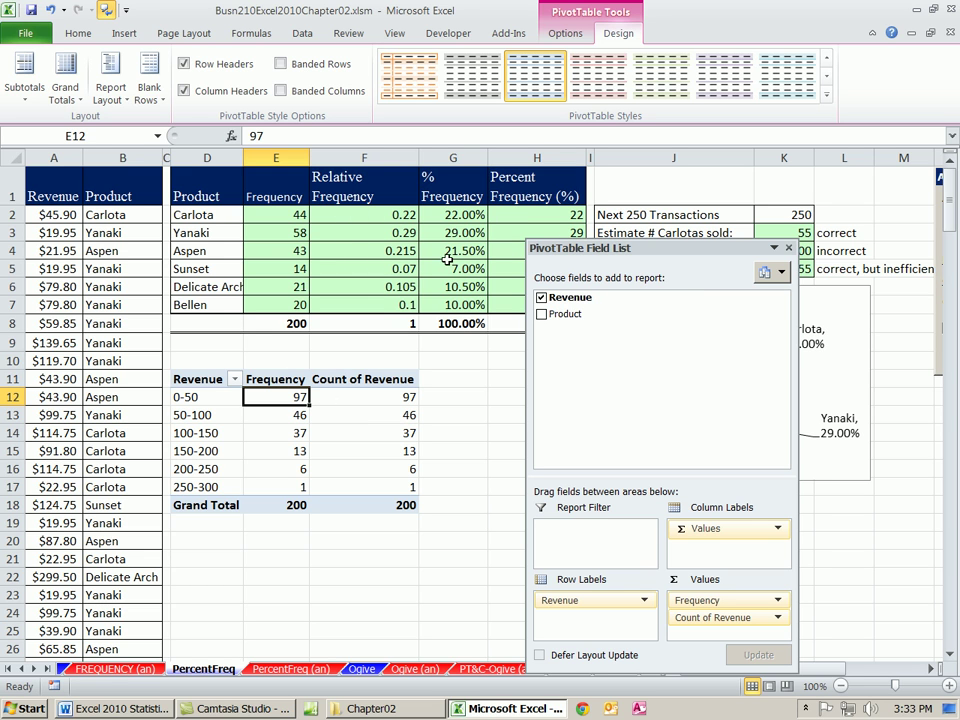
{"action": "left_click", "coordinate": [376, 380]}
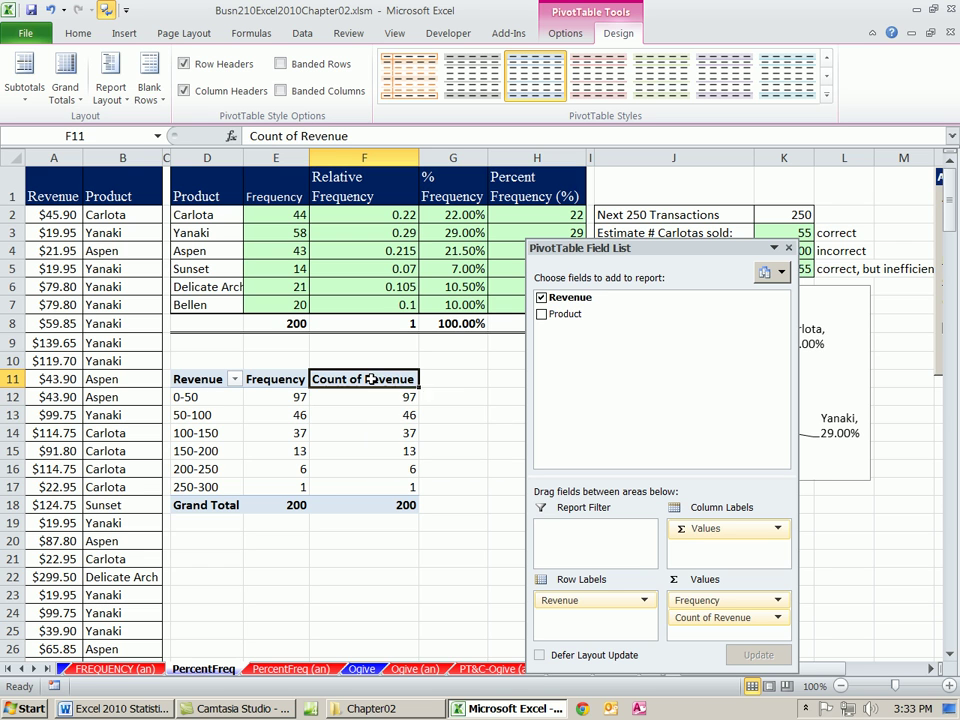
{"action": "type", "text": "% Fr"}
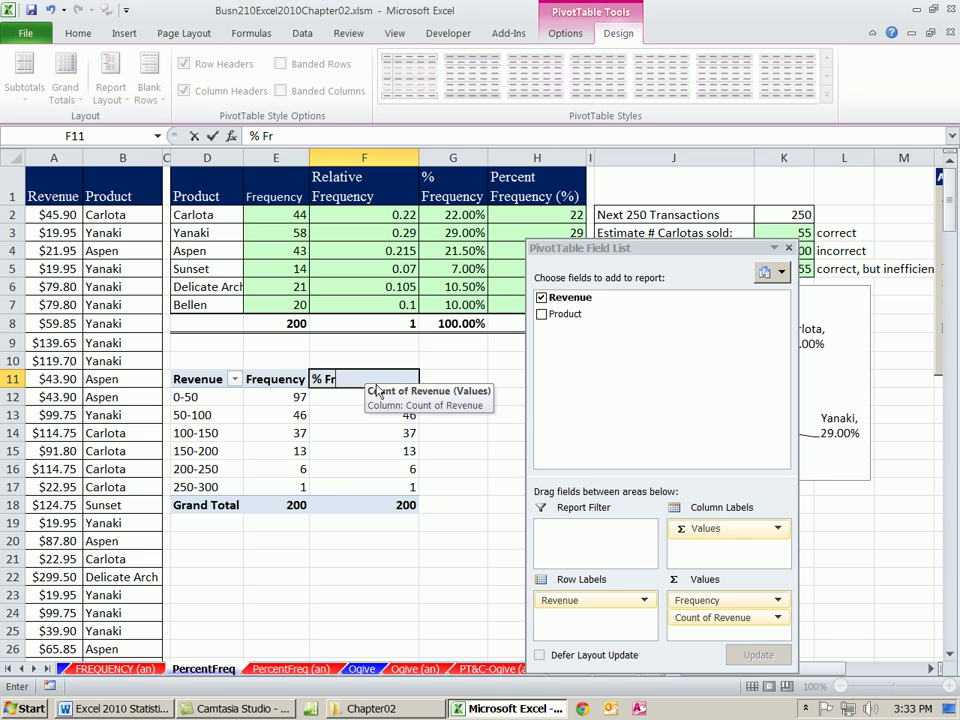
{"action": "type", "text": "equency"}
{"action": "key", "text": "Return"}
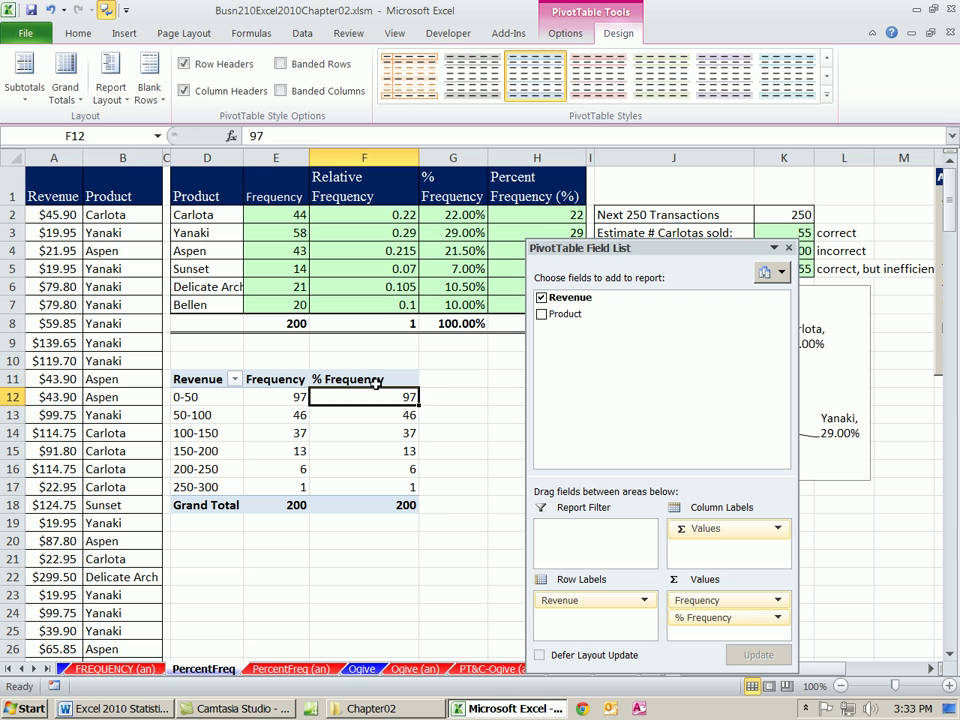
In the Value Field Settings, set % Frequency to show values as % of Column Total
{"action": "right_click", "coordinate": [387, 399]}
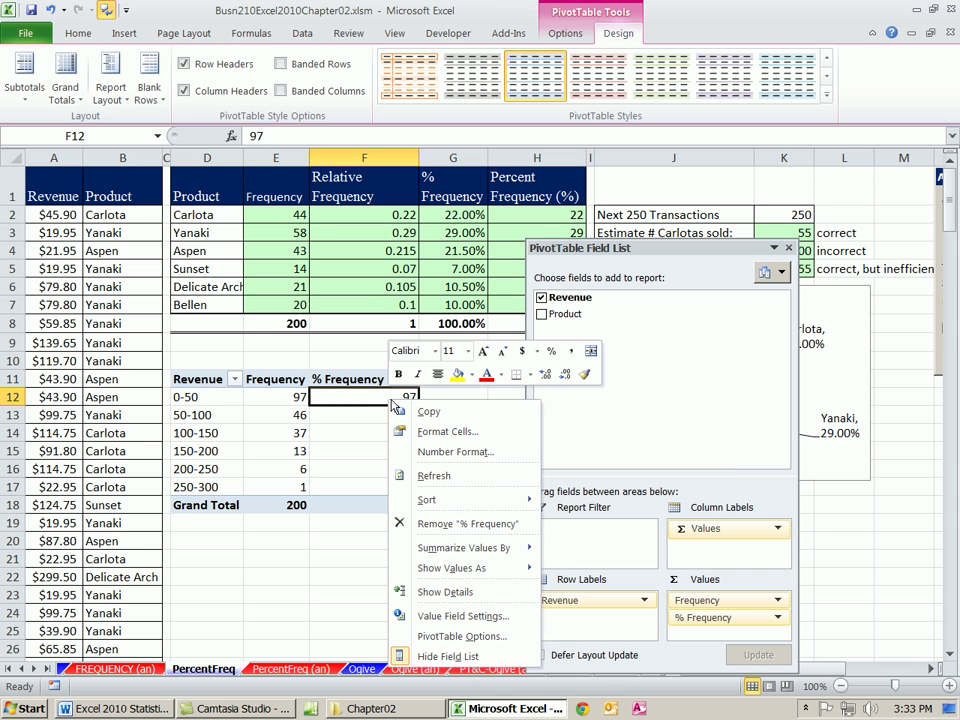
{"action": "left_click", "coordinate": [458, 616]}
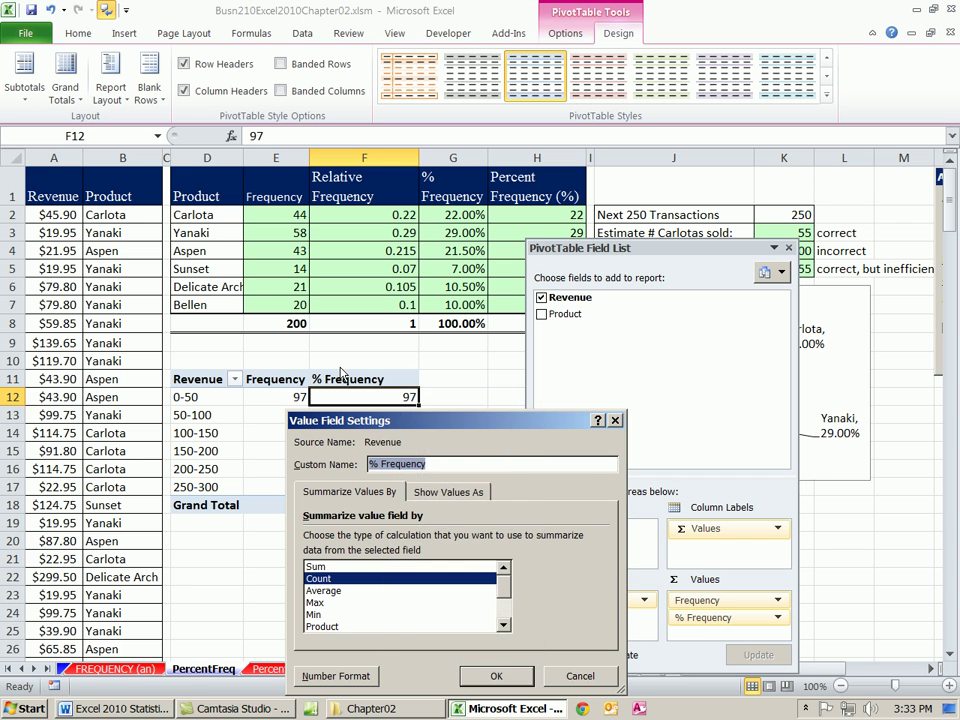
{"action": "left_click_drag", "start_coordinate": [375, 428], "coordinate": [370, 351]}
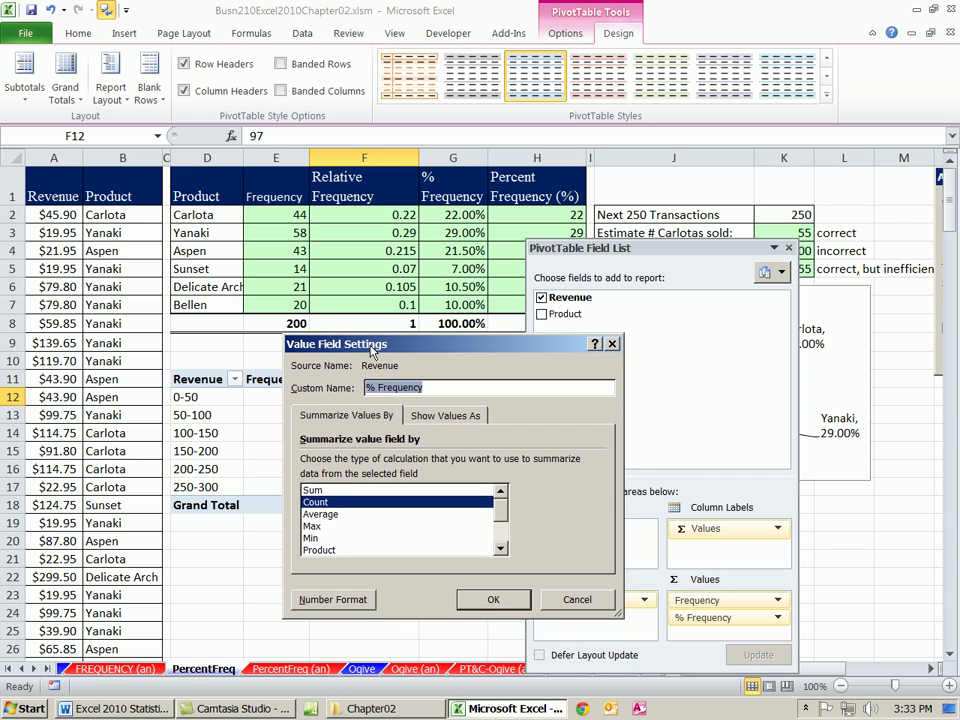
{"action": "left_click", "coordinate": [437, 418]}
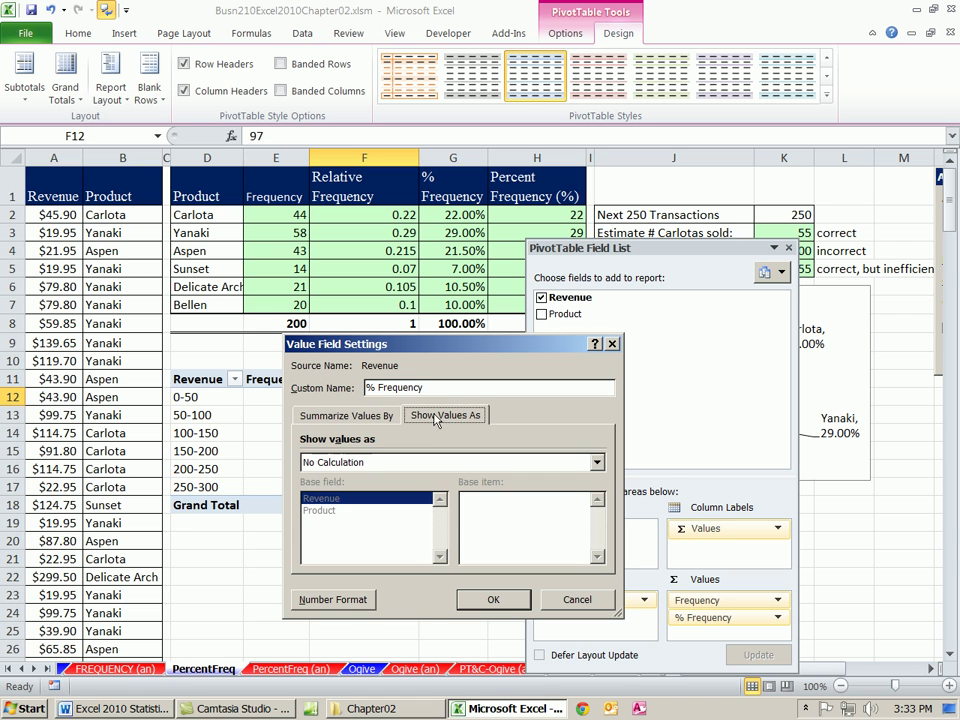
{"action": "left_click", "coordinate": [375, 416]}
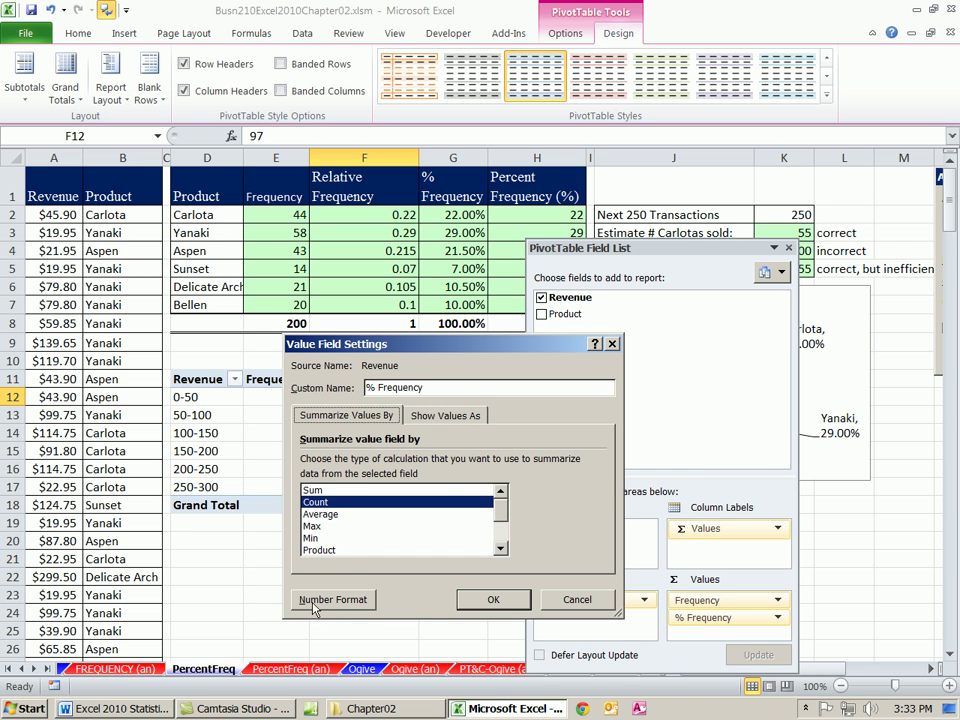
{"action": "left_click", "coordinate": [446, 418]}
{"action": "left_click", "coordinate": [357, 463]}
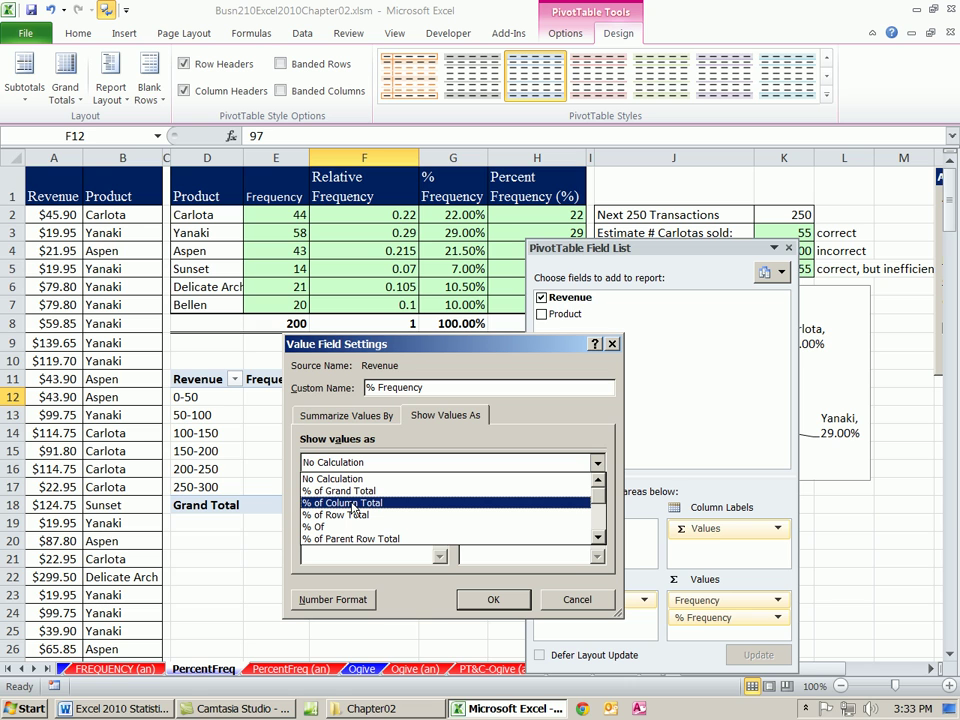
{"action": "scroll", "coordinate": [354, 509], "scroll_direction": "down", "scroll_amount": 1}
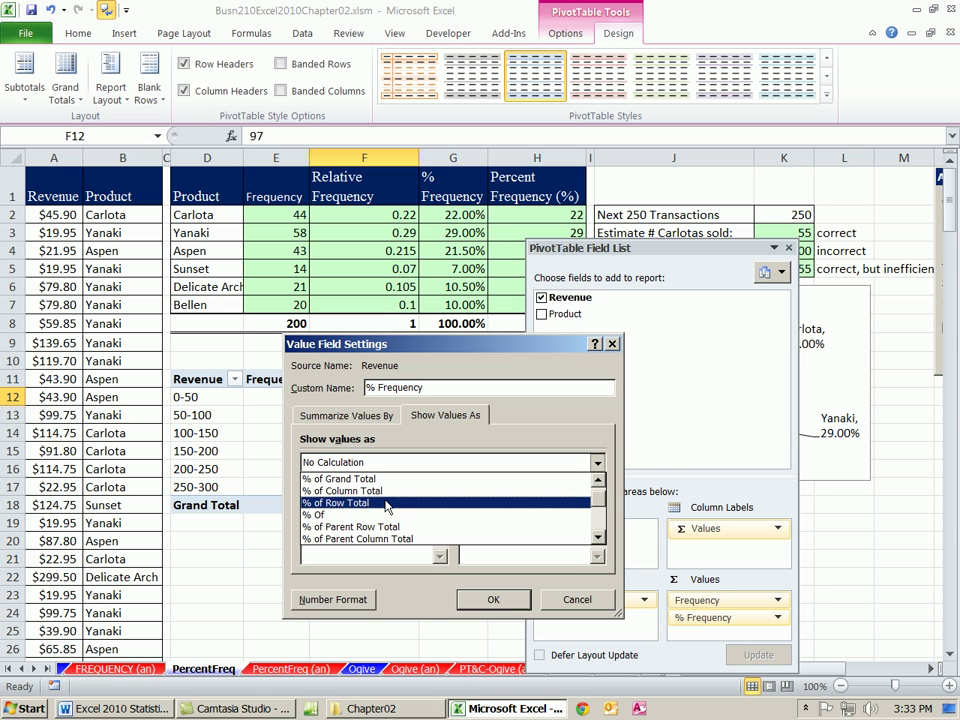
{"action": "scroll", "coordinate": [385, 505], "scroll_direction": "up", "scroll_amount": 1}
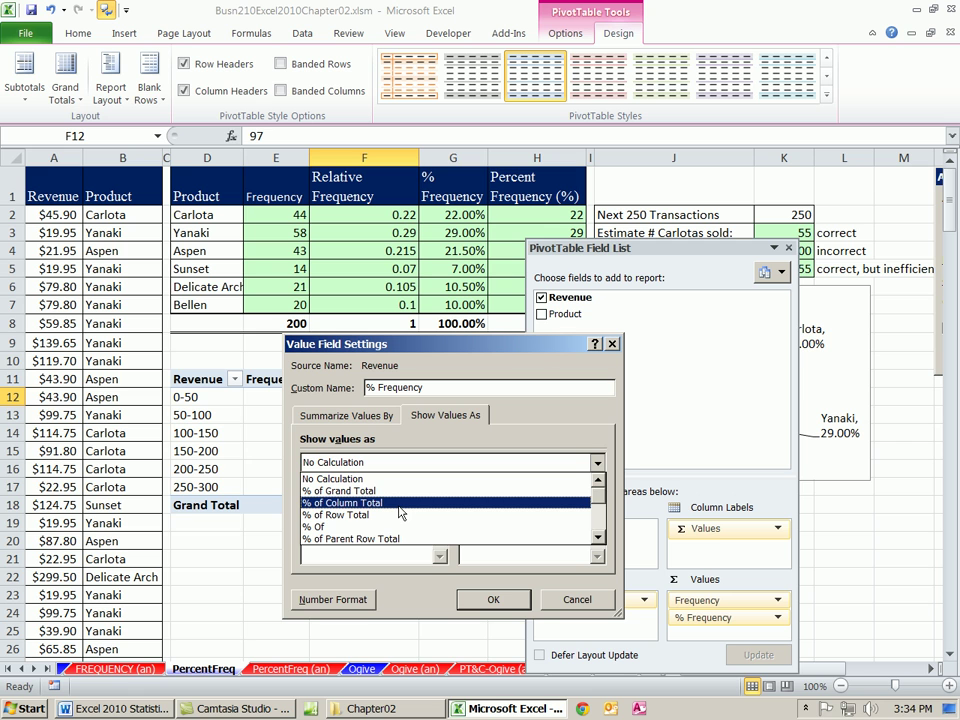
{"action": "left_click", "coordinate": [398, 502]}
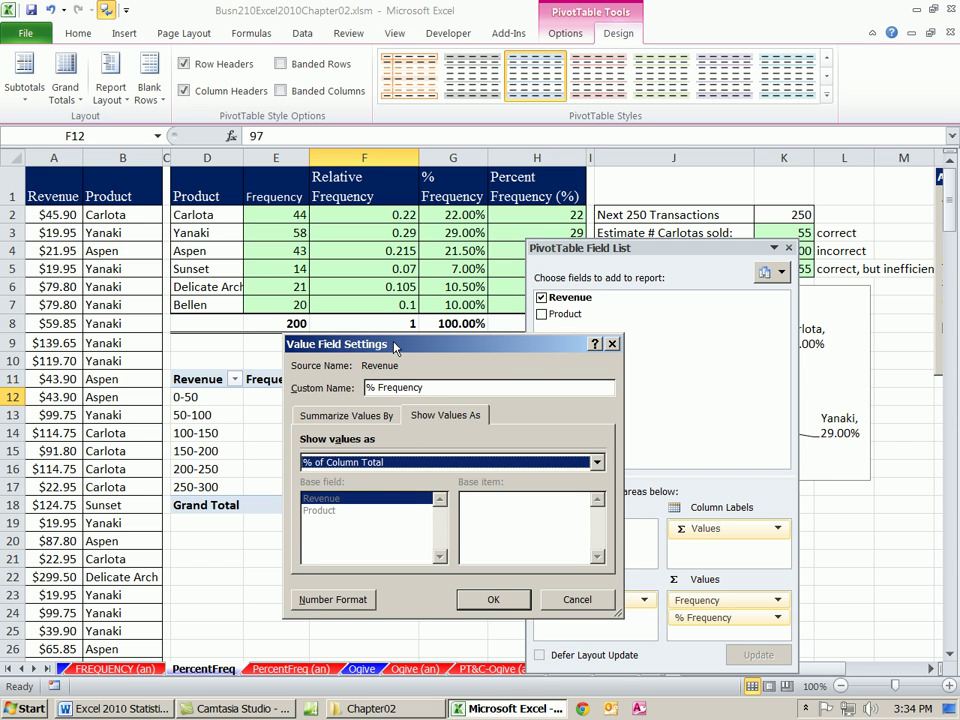
Apply the % of Column Total calculation and remove the Frequency count column from the pivot
{"action": "left_click_drag", "start_coordinate": [394, 343], "coordinate": [560, 326]}
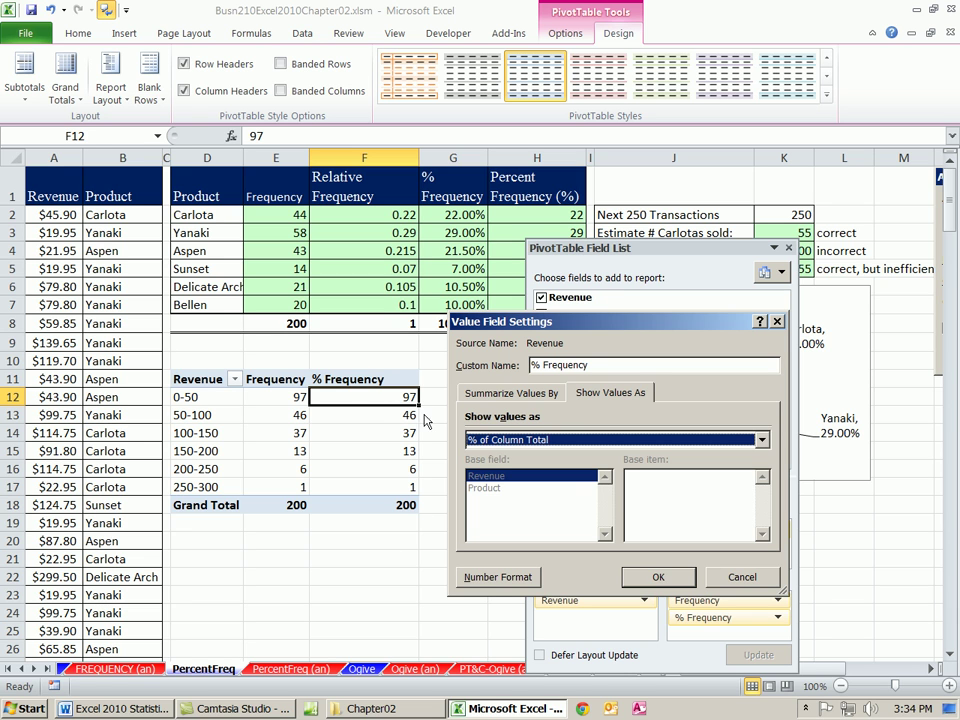
{"action": "left_click", "coordinate": [674, 589]}
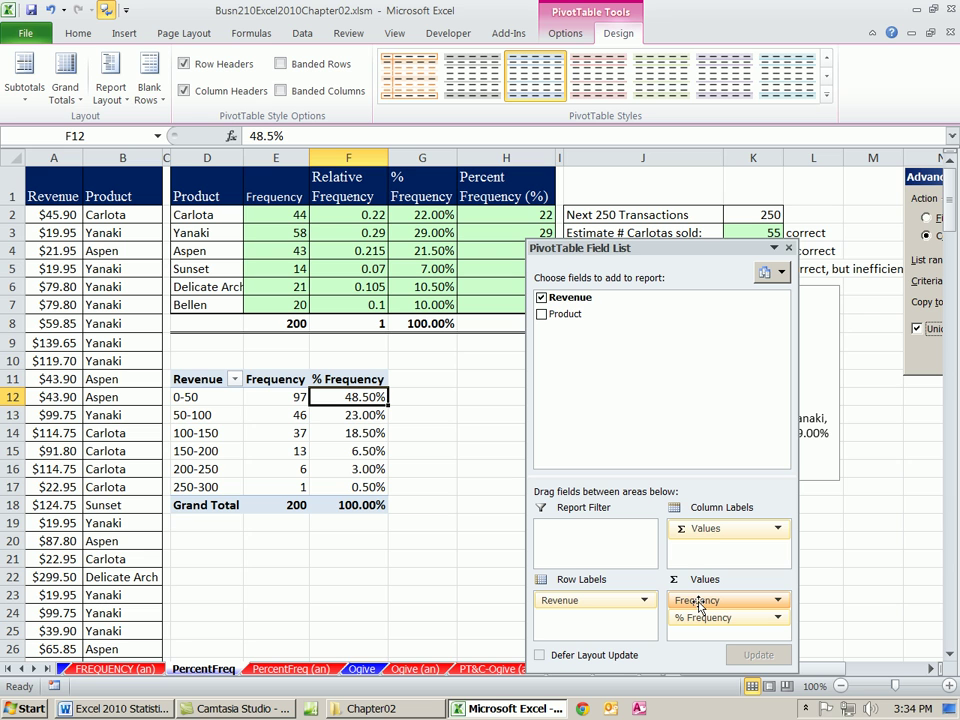
{"action": "left_click_drag", "start_coordinate": [698, 604], "coordinate": [676, 401]}
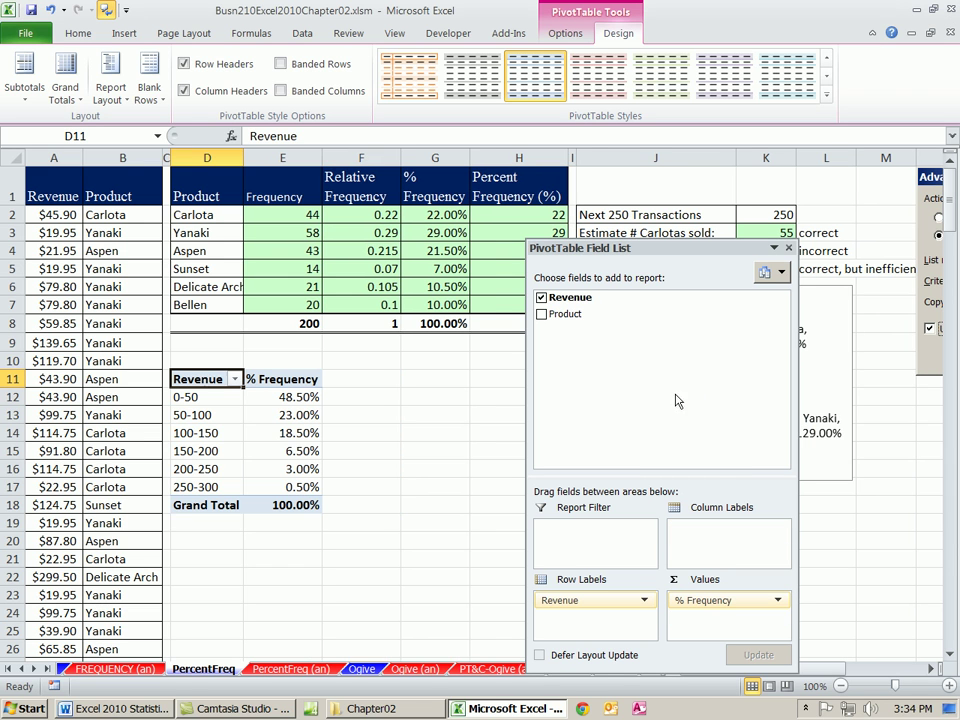
{"action": "left_click", "coordinate": [285, 434]}
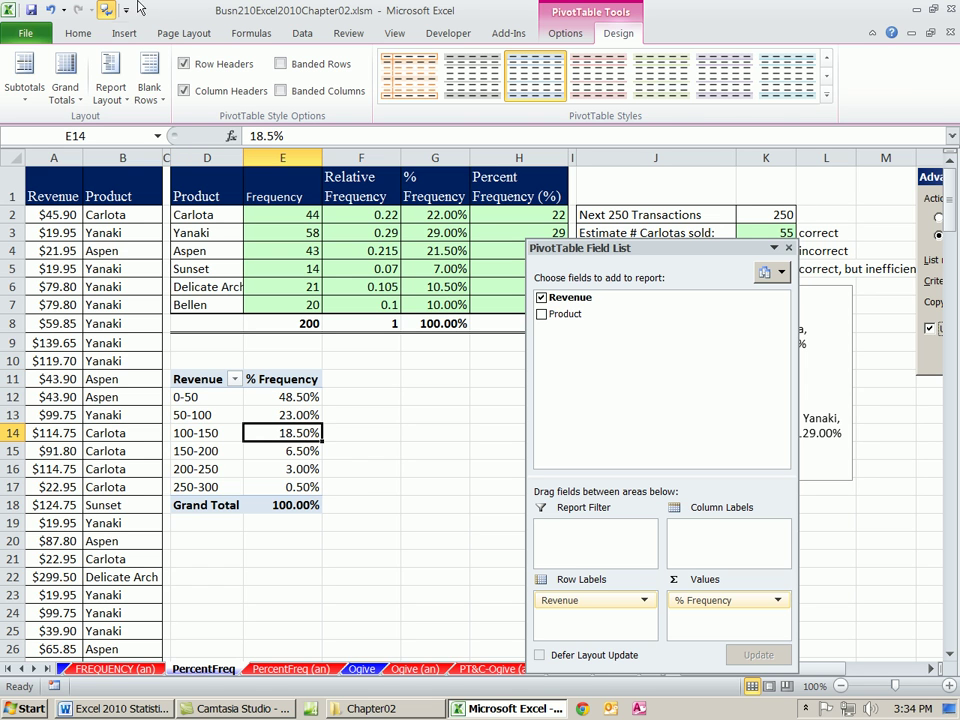
Insert a column PivotChart from the pivot table and hide all its field buttons
{"action": "left_click", "coordinate": [124, 33]}
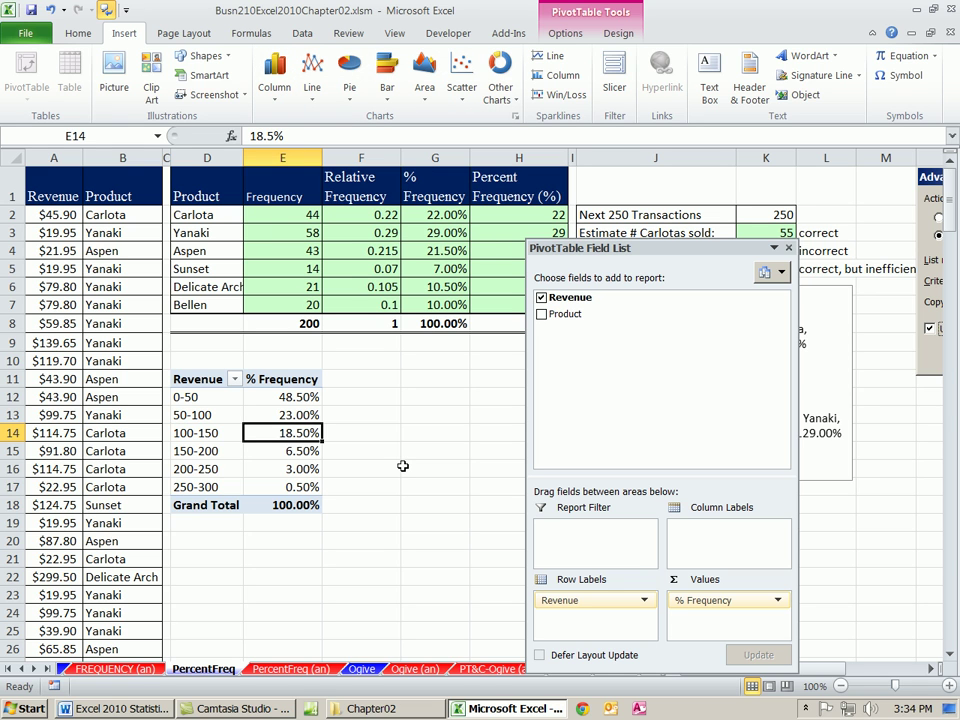
{"action": "key", "text": "alt+F1"}
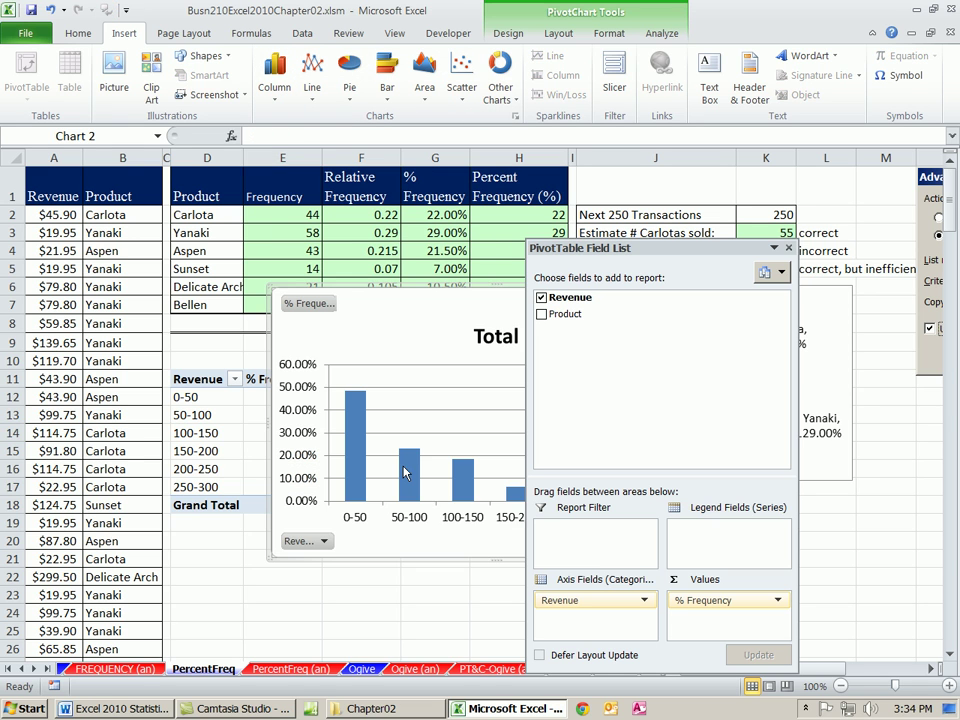
{"action": "left_click_drag", "start_coordinate": [689, 251], "coordinate": [930, 303]}
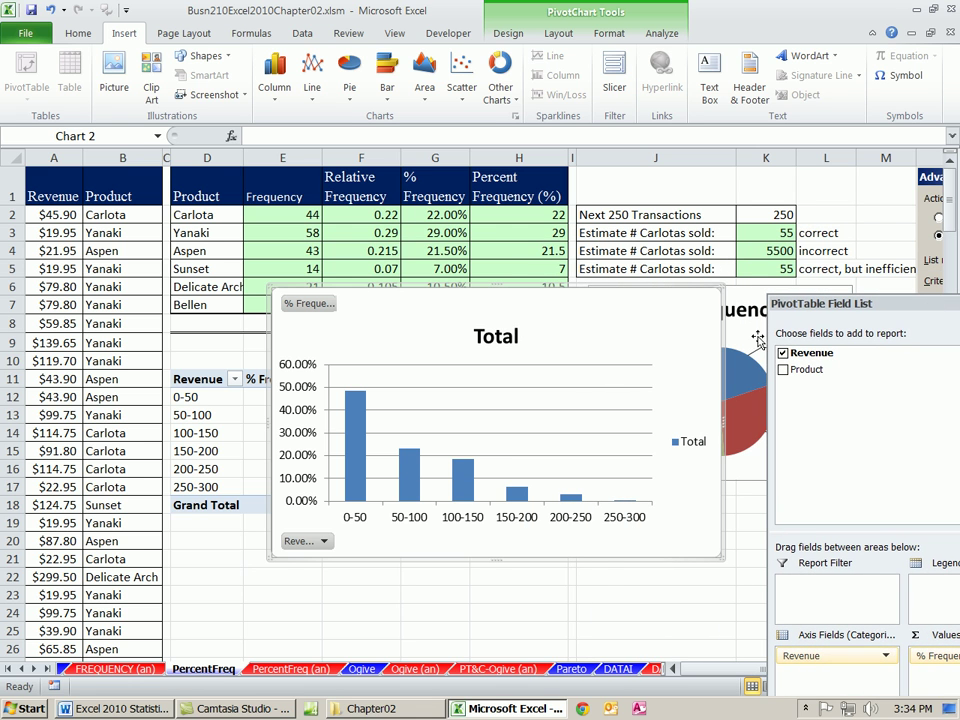
{"action": "right_click", "coordinate": [301, 308]}
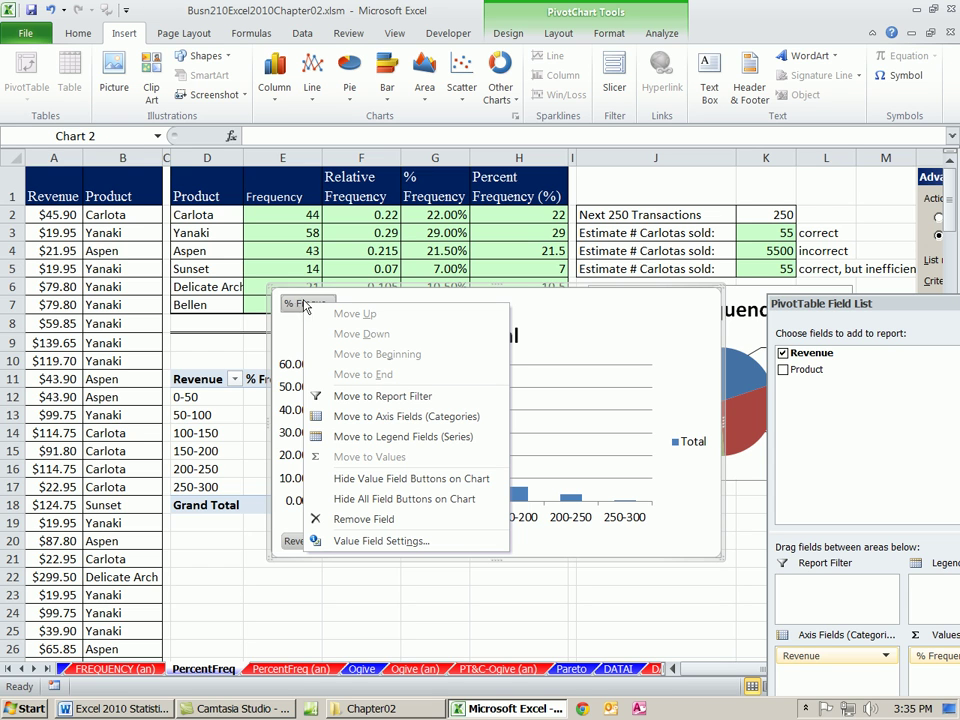
{"action": "left_click", "coordinate": [375, 502]}
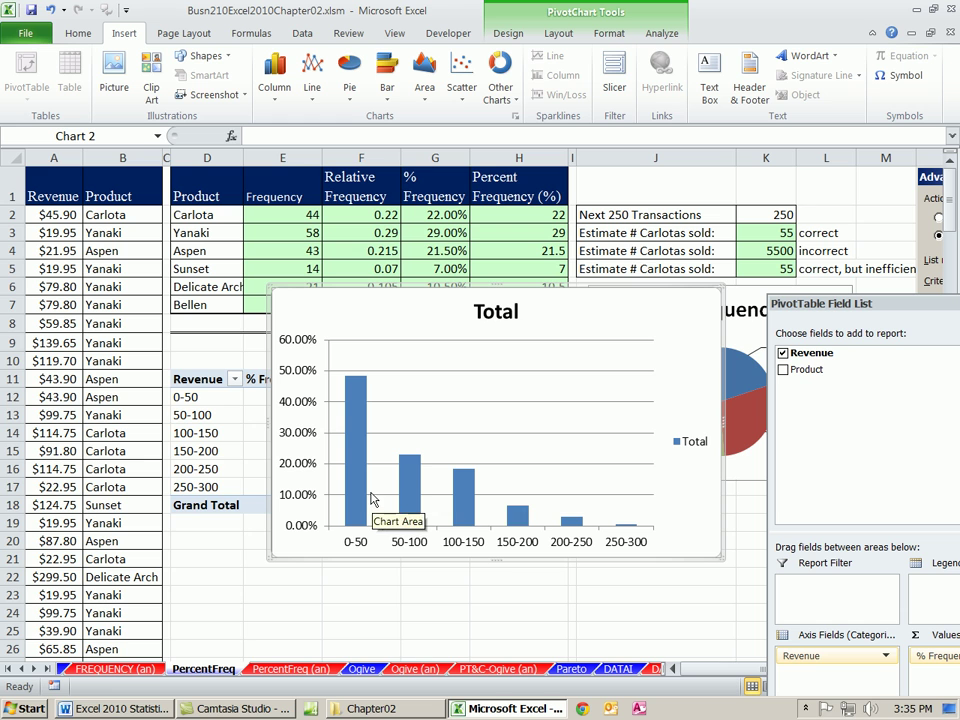
Delete the chart legend and retitle the chart '% Frequency Histogram'
{"action": "left_click", "coordinate": [707, 446]}
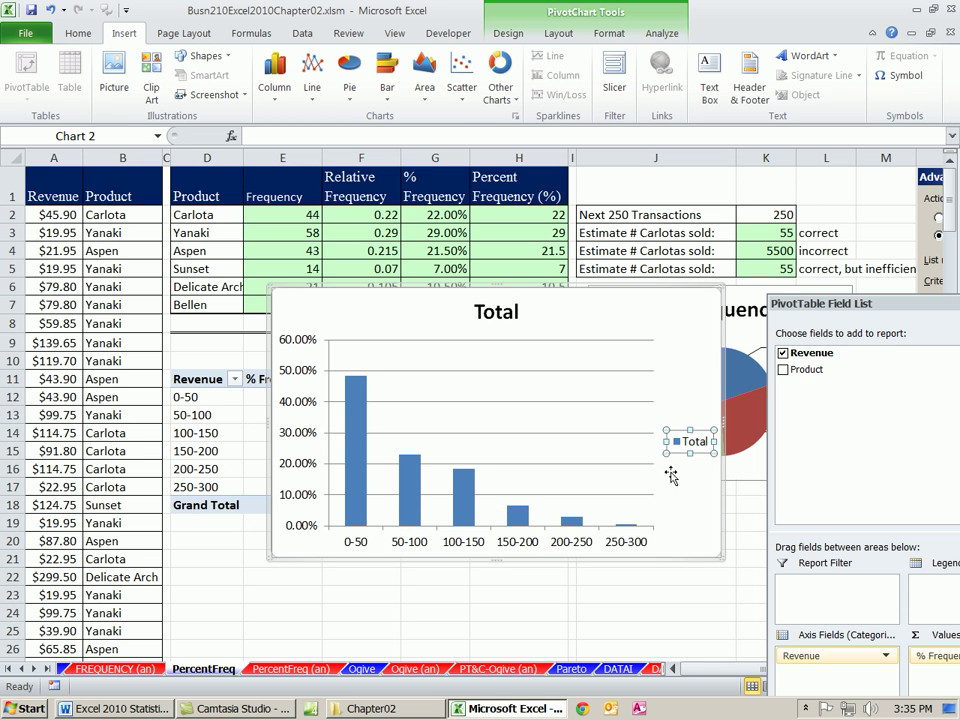
{"action": "key", "text": "Delete"}
{"action": "left_click", "coordinate": [487, 322]}
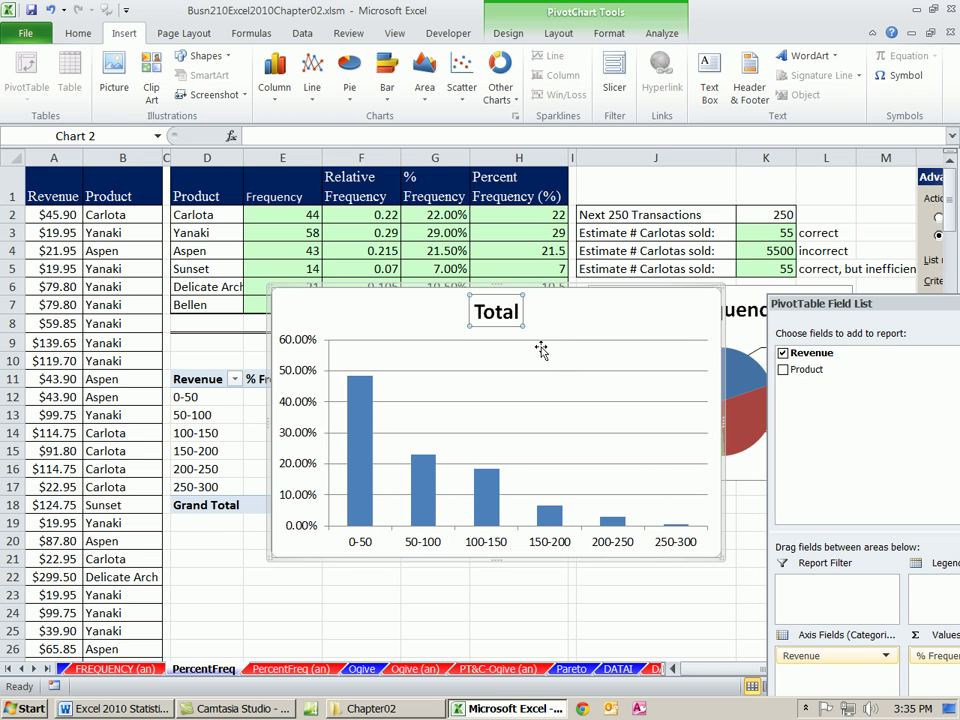
{"action": "left_click", "coordinate": [311, 133]}
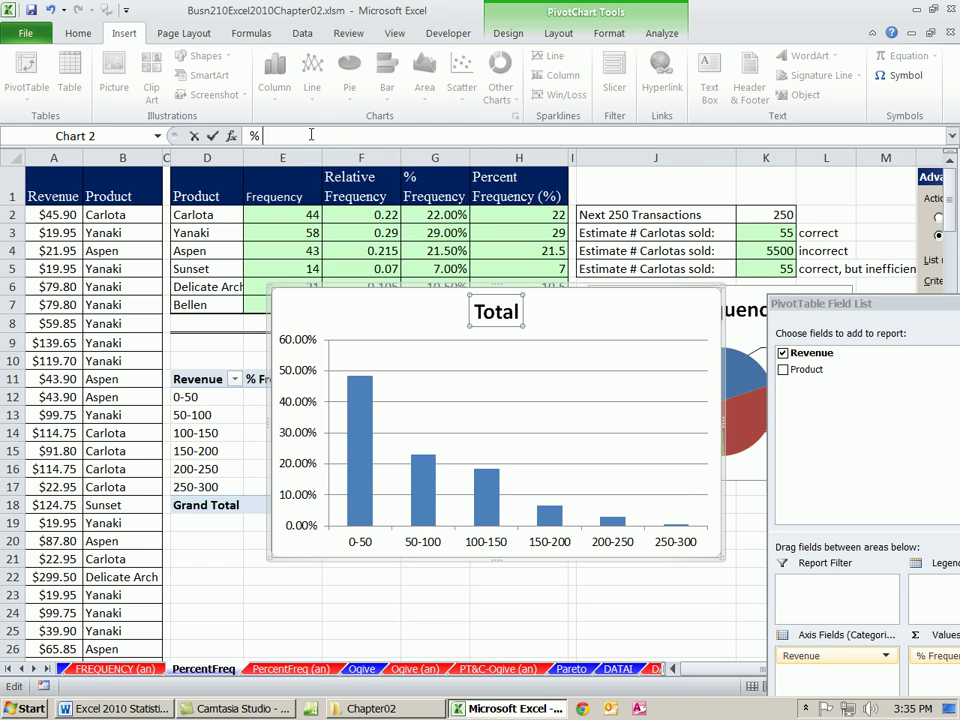
{"action": "type", "text": "% Frequency Histogram"}
{"action": "key", "text": "Return"}
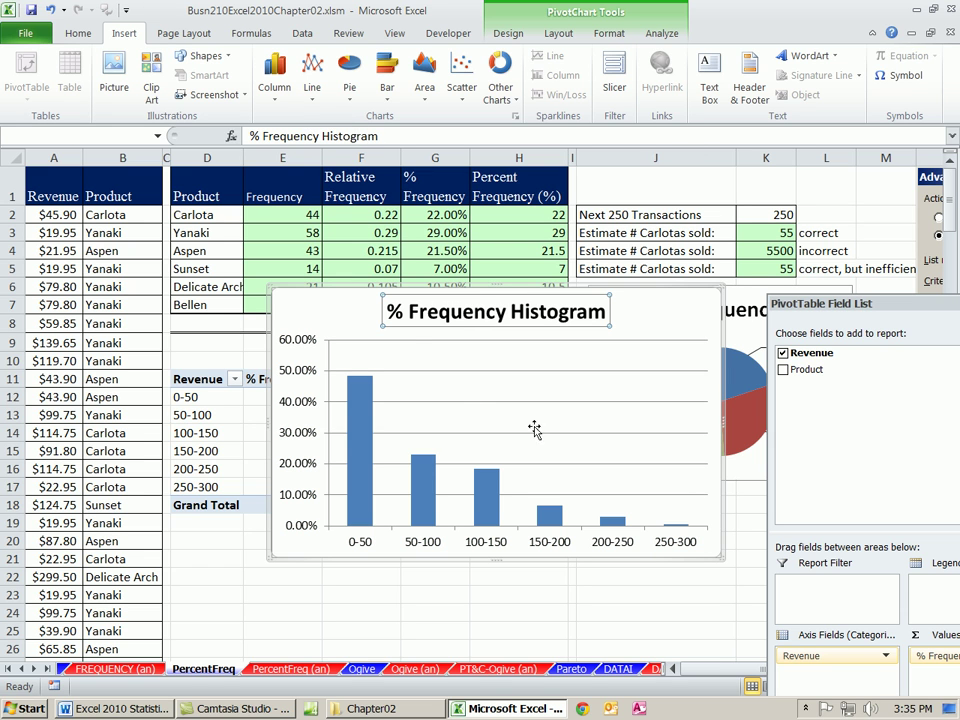
{"action": "left_click", "coordinate": [545, 433]}
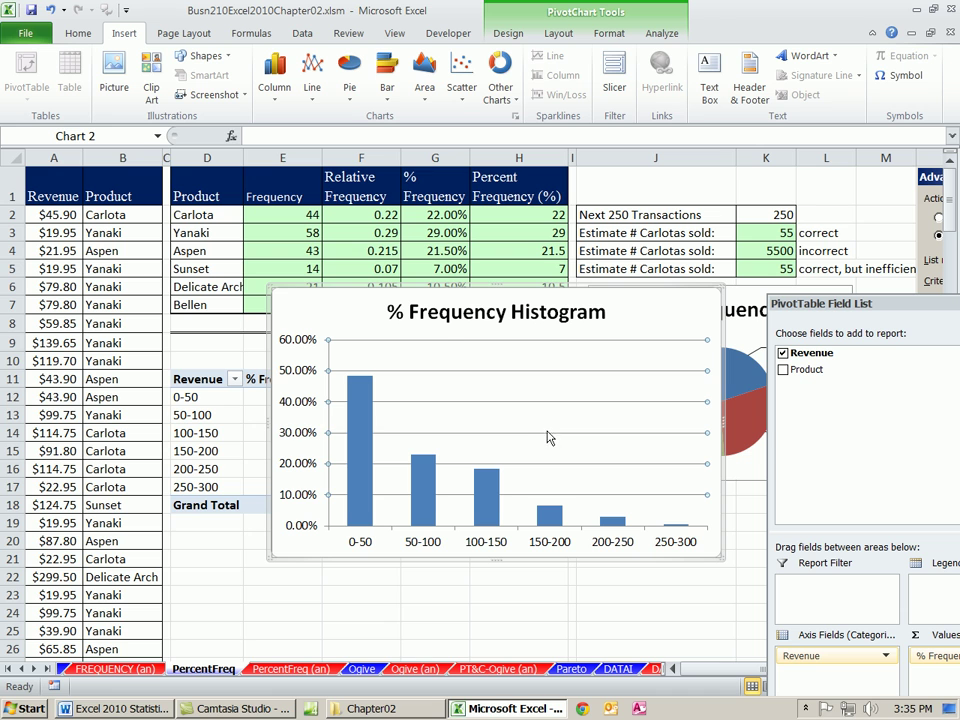
Delete the vertical value axis and set the bars' gap width to 0%
{"action": "left_click", "coordinate": [298, 405]}
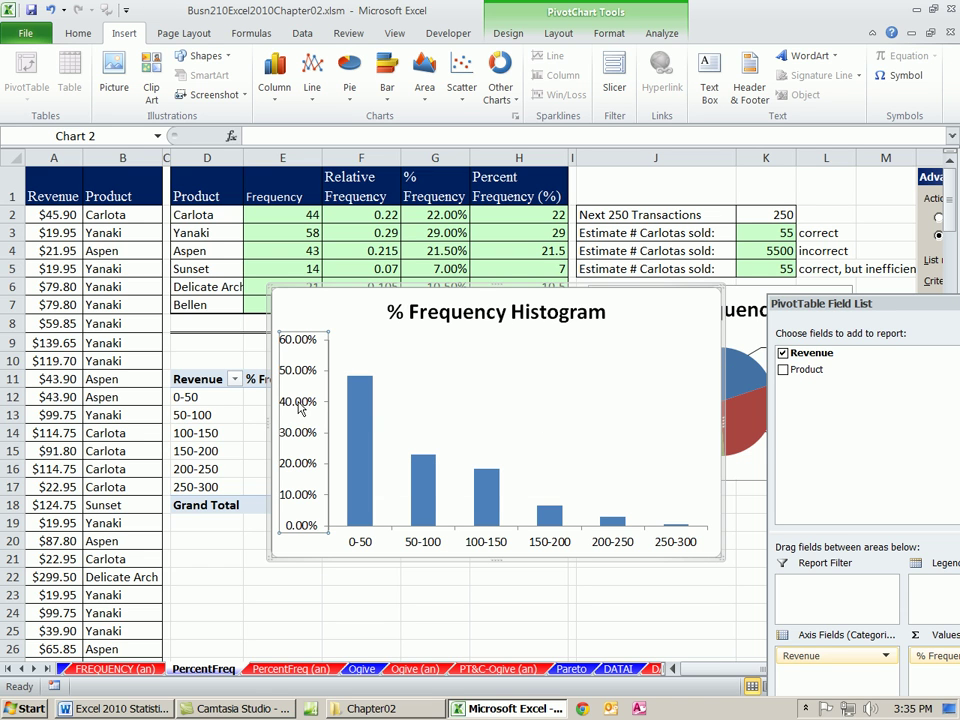
{"action": "key", "text": "Delete"}
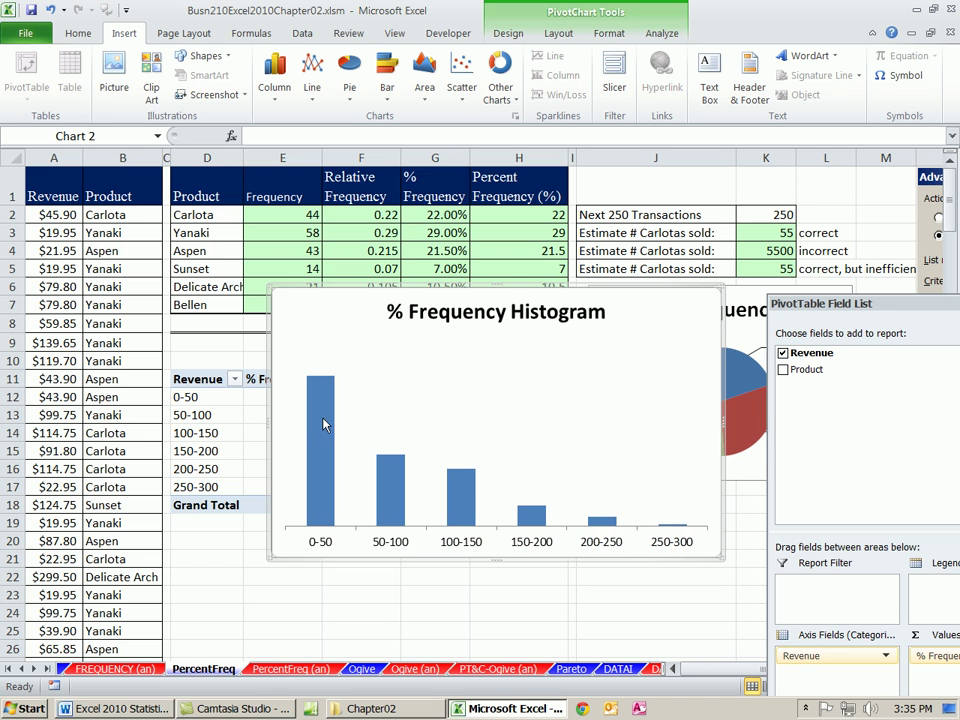
{"action": "left_click", "coordinate": [322, 425]}
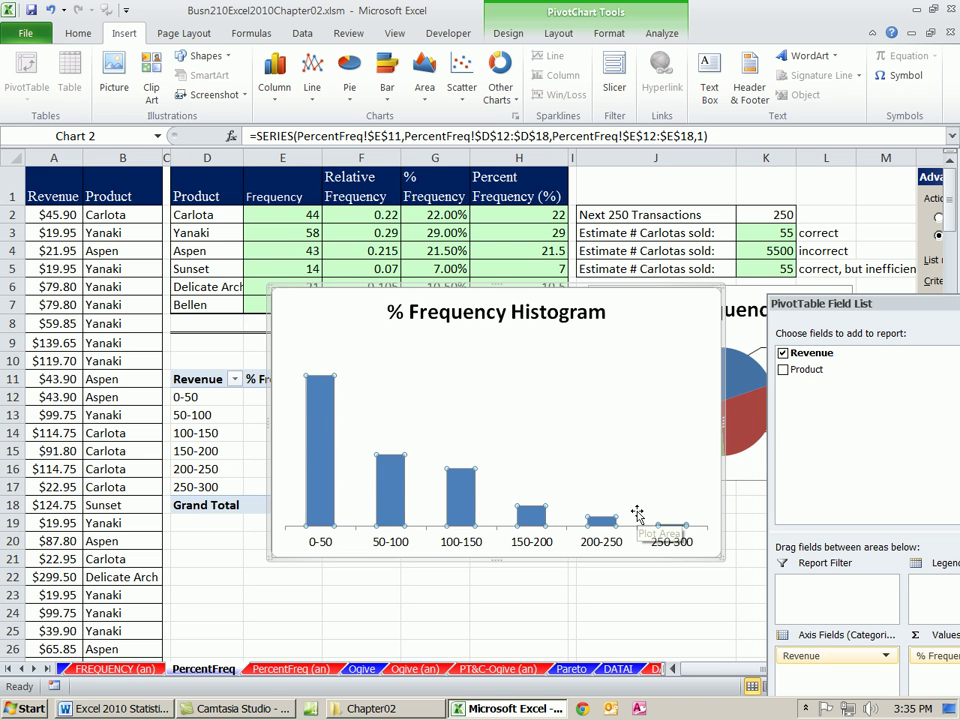
{"action": "double_click", "coordinate": [601, 519]}
{"action": "left_click_drag", "start_coordinate": [490, 177], "coordinate": [422, 178]}
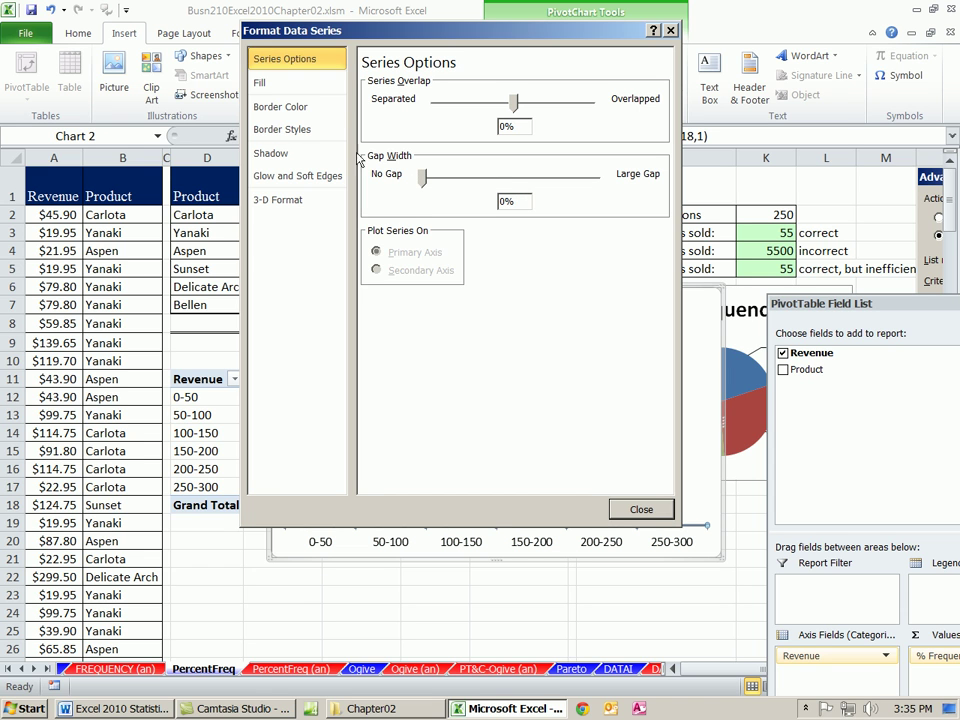
Give the histogram bars a solid black outline
{"action": "left_click", "coordinate": [280, 106]}
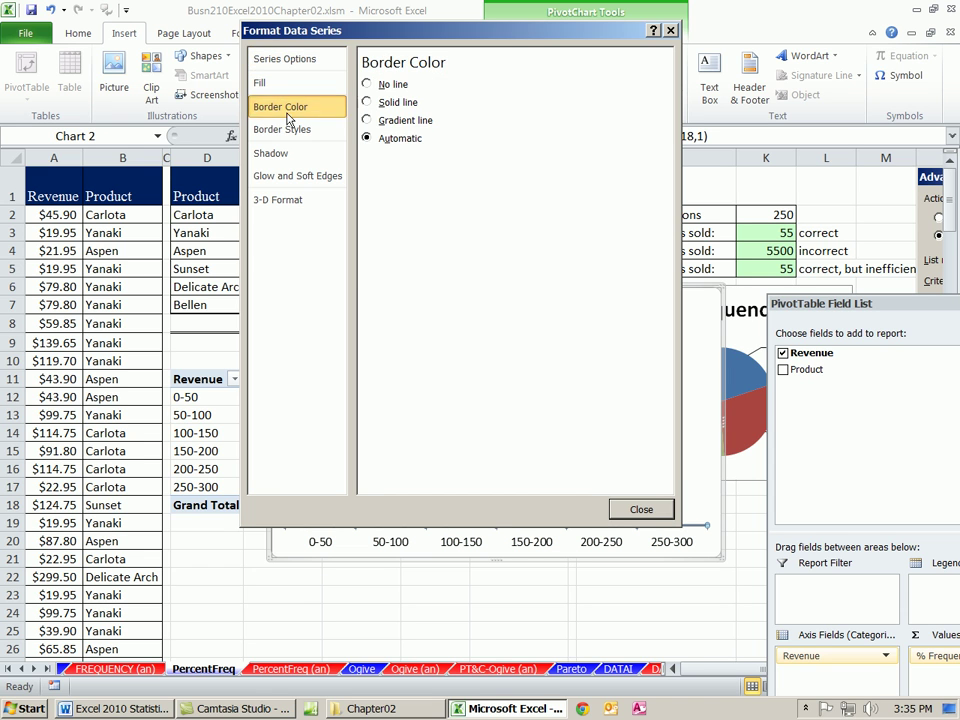
{"action": "left_click", "coordinate": [367, 103]}
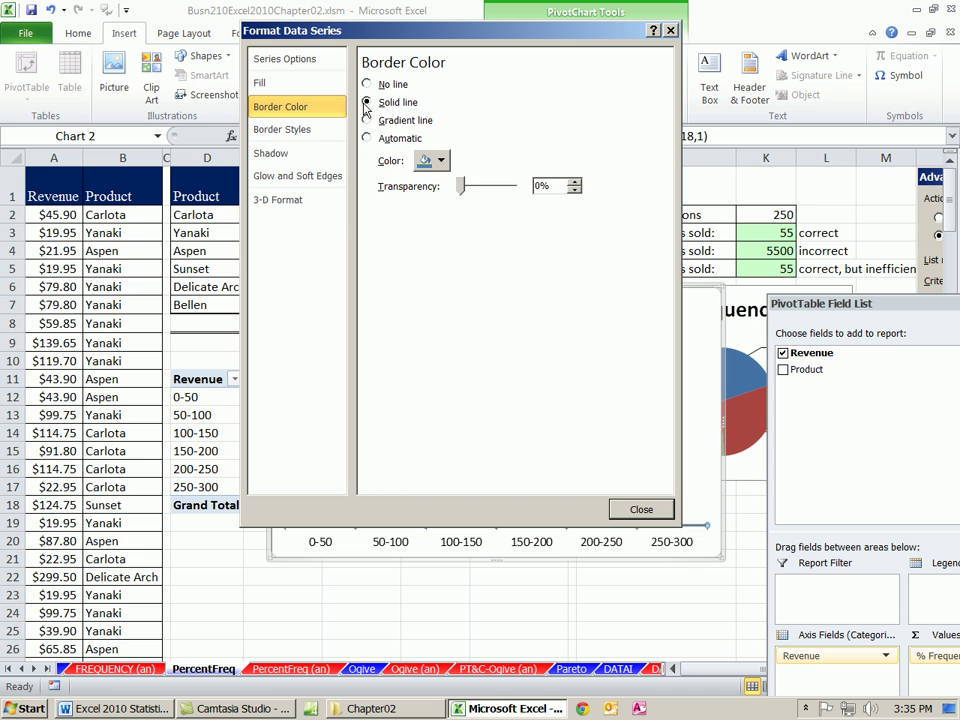
{"action": "left_click", "coordinate": [436, 162]}
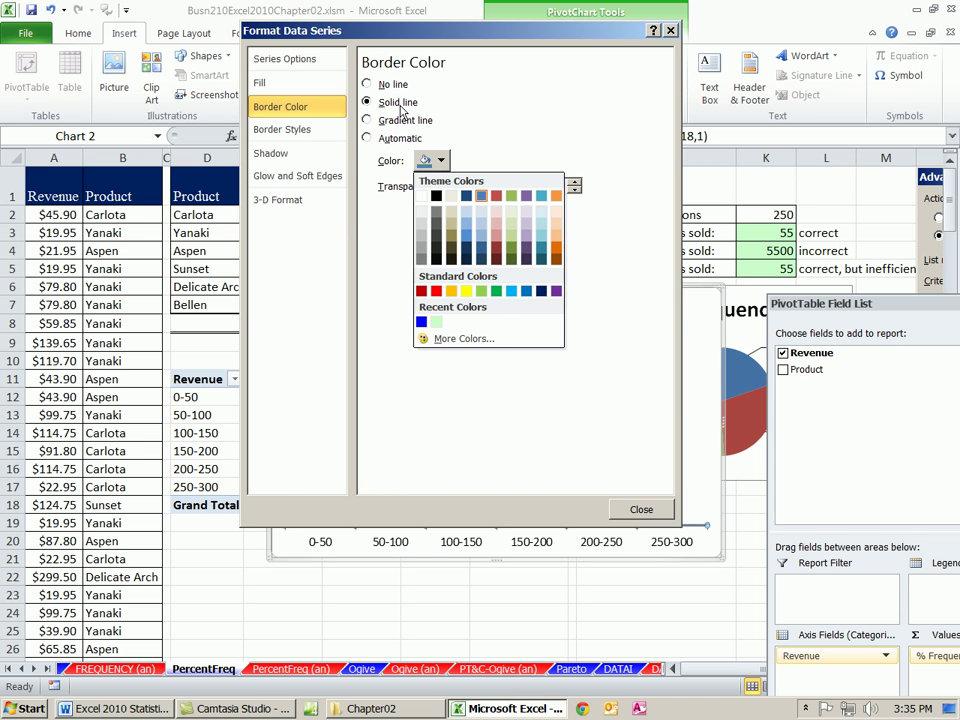
{"action": "left_click", "coordinate": [437, 196]}
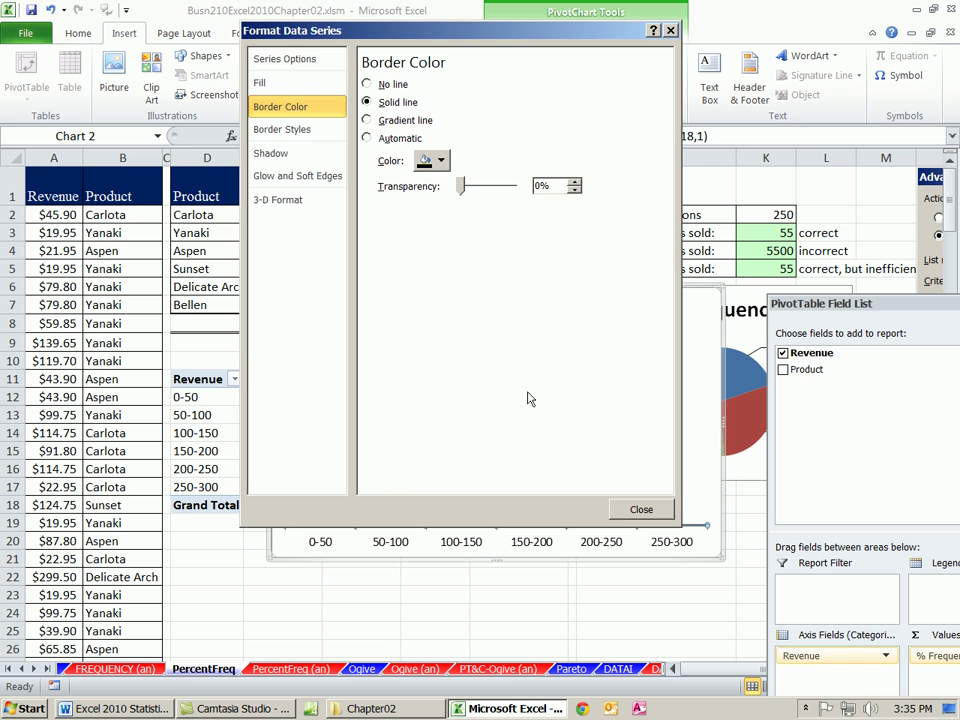
{"action": "left_click", "coordinate": [639, 510]}
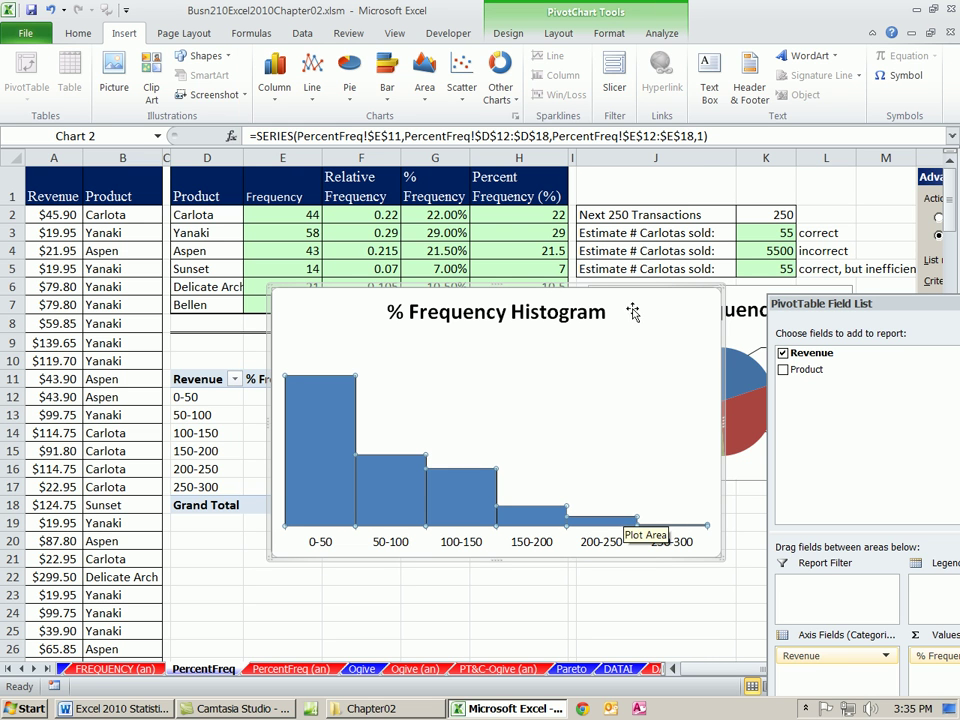
Add Outside End percentage data labels to the bars and close the PivotTable Field List
{"action": "left_click", "coordinate": [560, 36]}
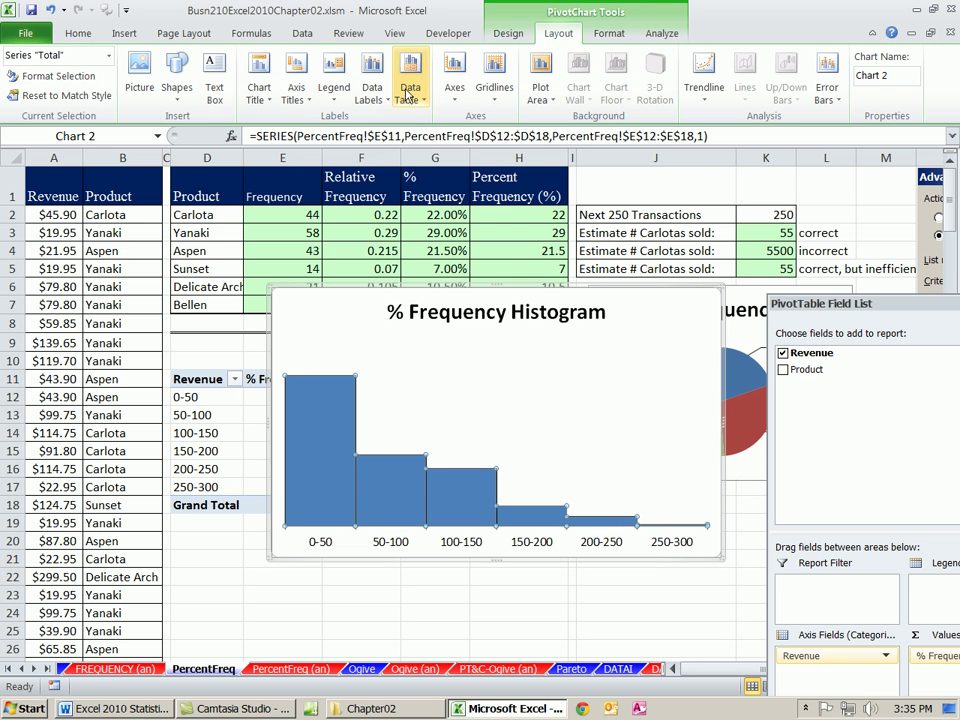
{"action": "left_click", "coordinate": [372, 85]}
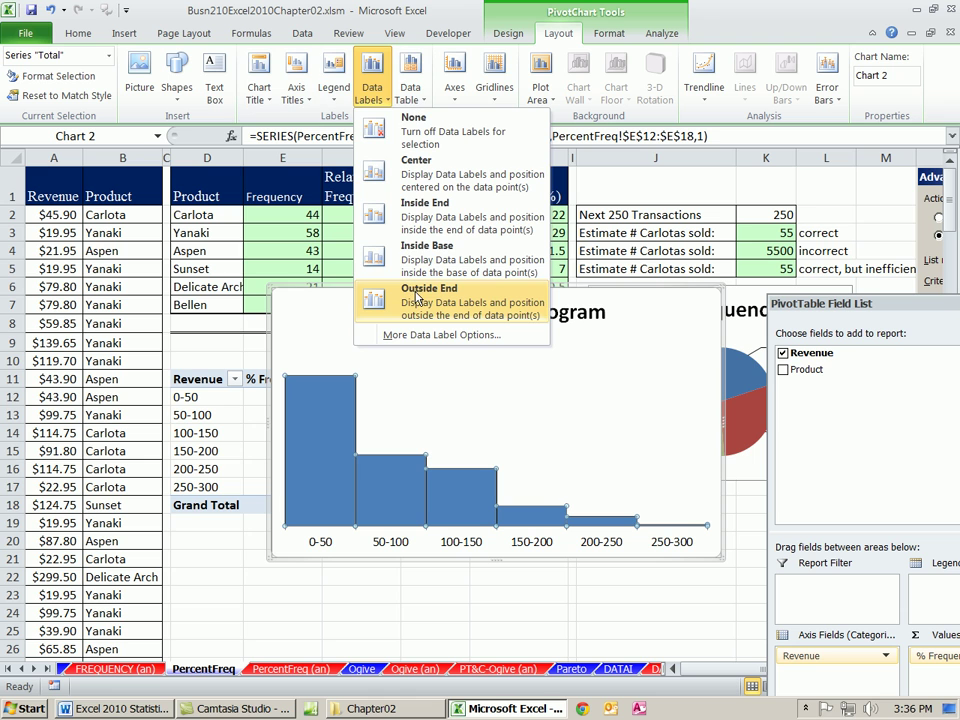
{"action": "left_click", "coordinate": [418, 298]}
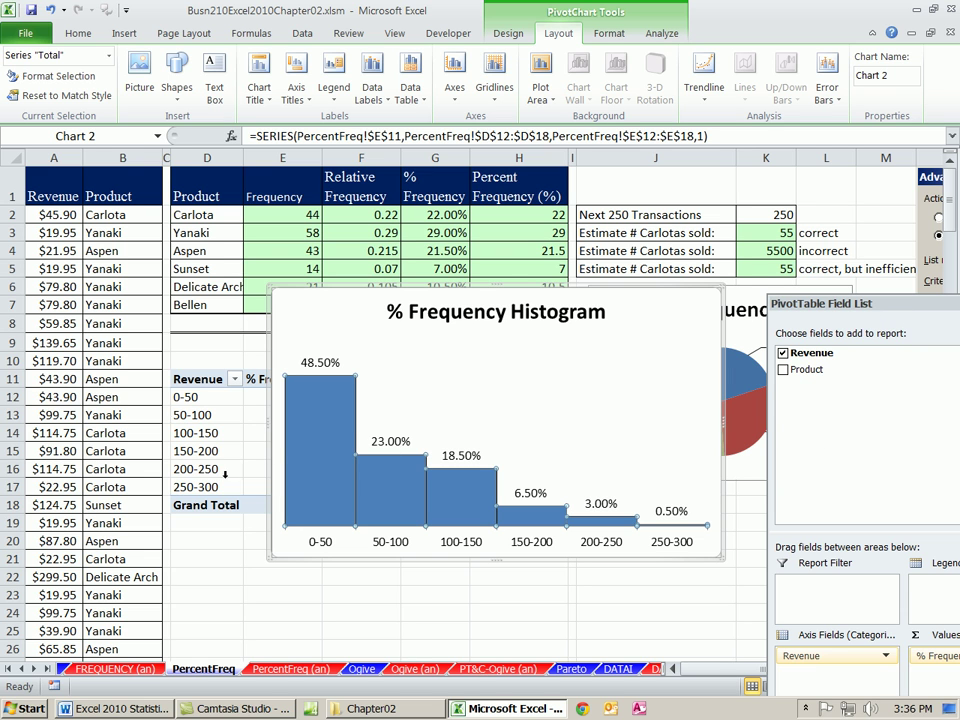
{"action": "left_click_drag", "start_coordinate": [930, 303], "coordinate": [860, 307]}
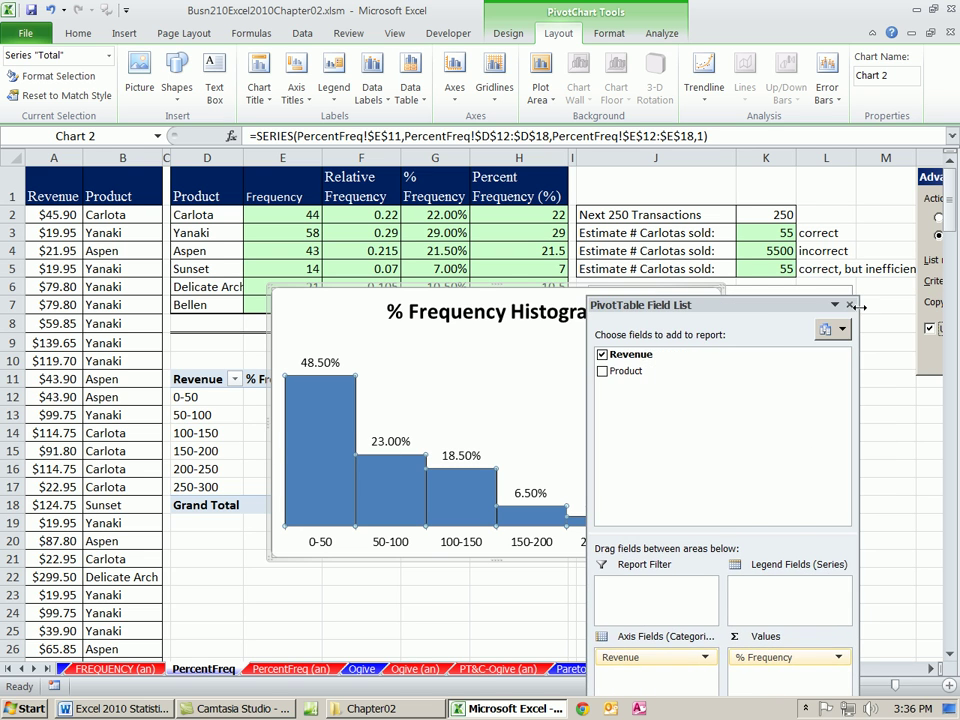
{"action": "left_click", "coordinate": [850, 305]}
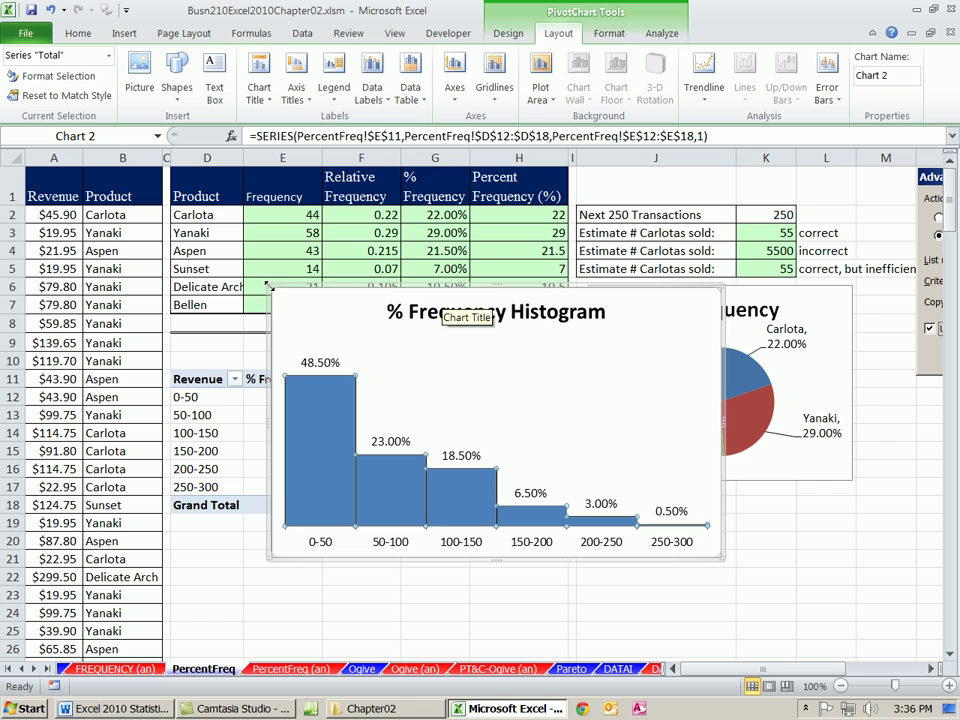
Move the pie chart up and place the histogram beneath it, beside the revenue pivot table
{"action": "left_click_drag", "start_coordinate": [266, 343], "coordinate": [506, 398]}
{"action": "left_click", "coordinate": [615, 289]}
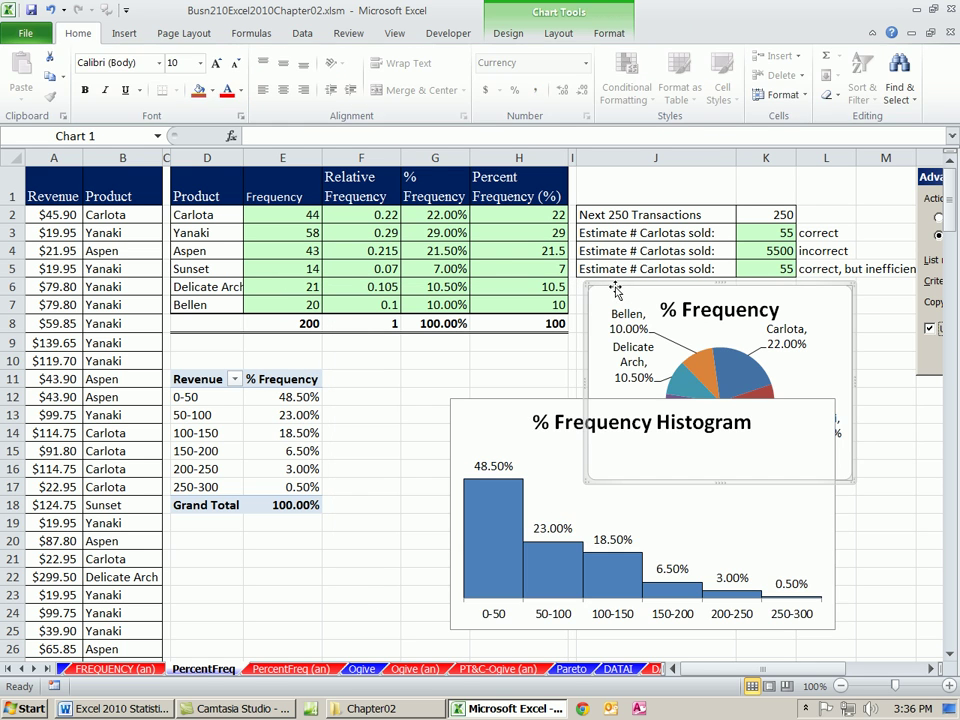
{"action": "left_click_drag", "start_coordinate": [615, 289], "coordinate": [603, 174]}
{"action": "left_click", "coordinate": [525, 400]}
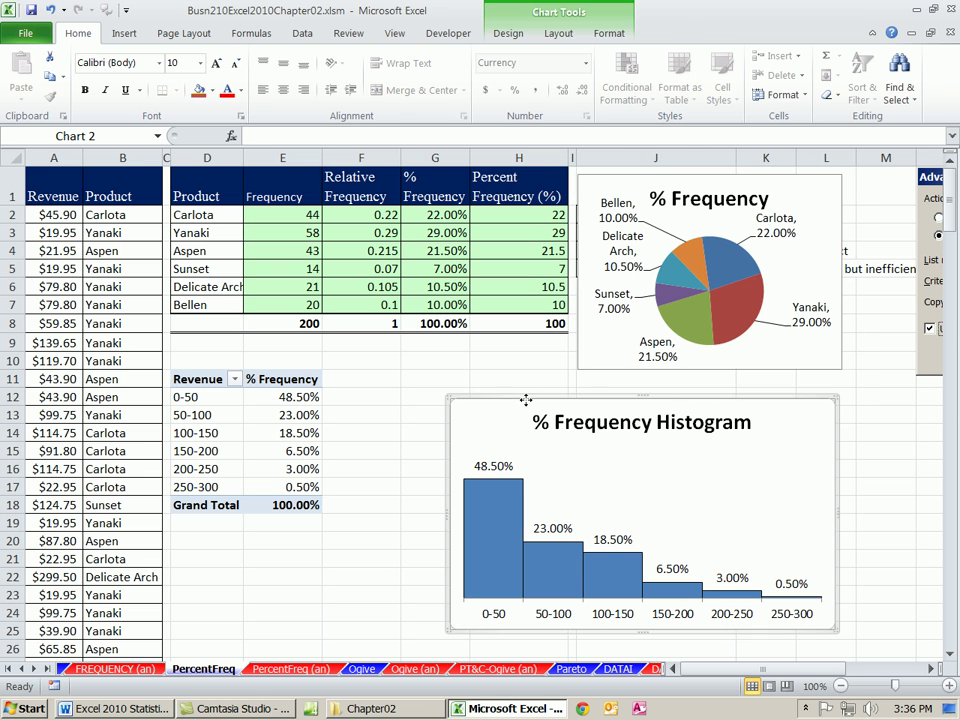
{"action": "left_click_drag", "start_coordinate": [525, 400], "coordinate": [481, 386]}
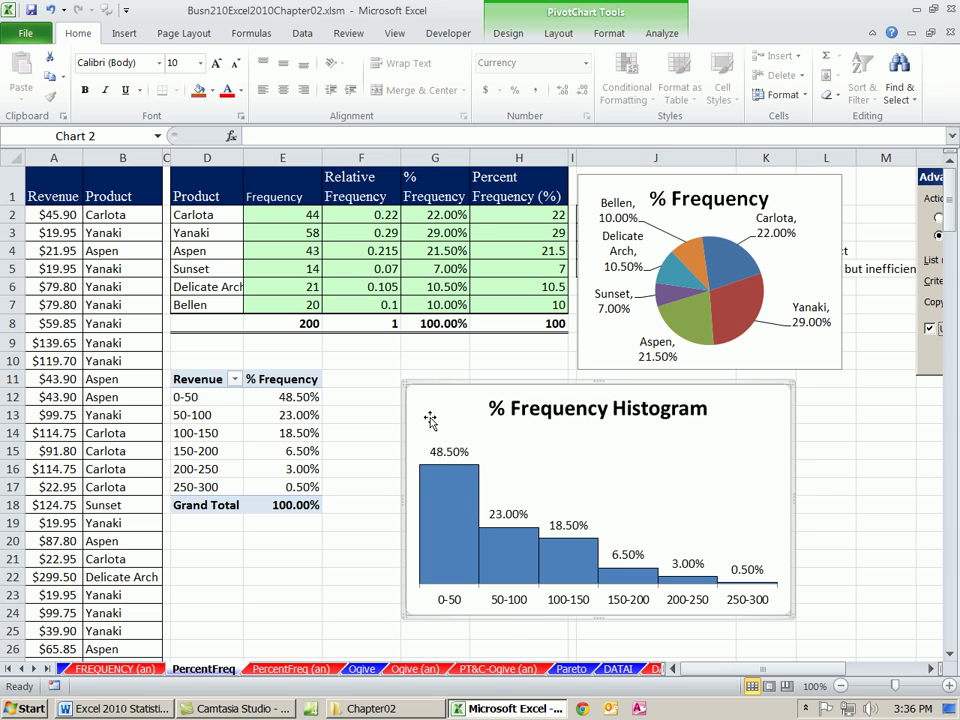
{"action": "mouse_move", "coordinate": [450, 533]}
Add a horizontal axis title below the axis reading 'Revenue ($)'
{"action": "left_click", "coordinate": [562, 34]}
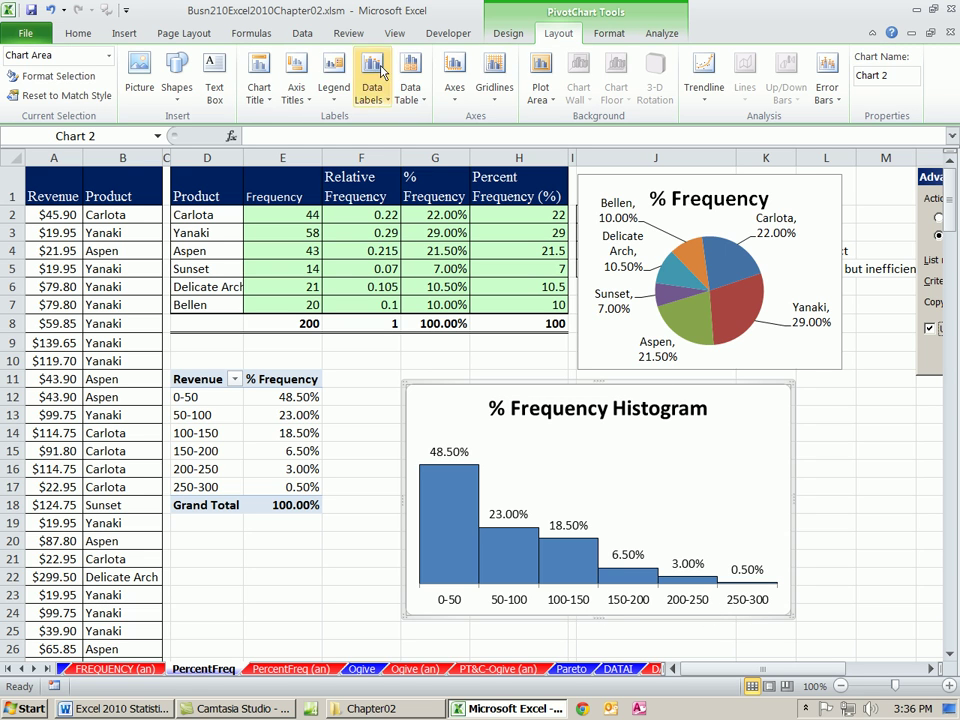
{"action": "left_click", "coordinate": [296, 82]}
{"action": "mouse_move", "coordinate": [330, 121]}
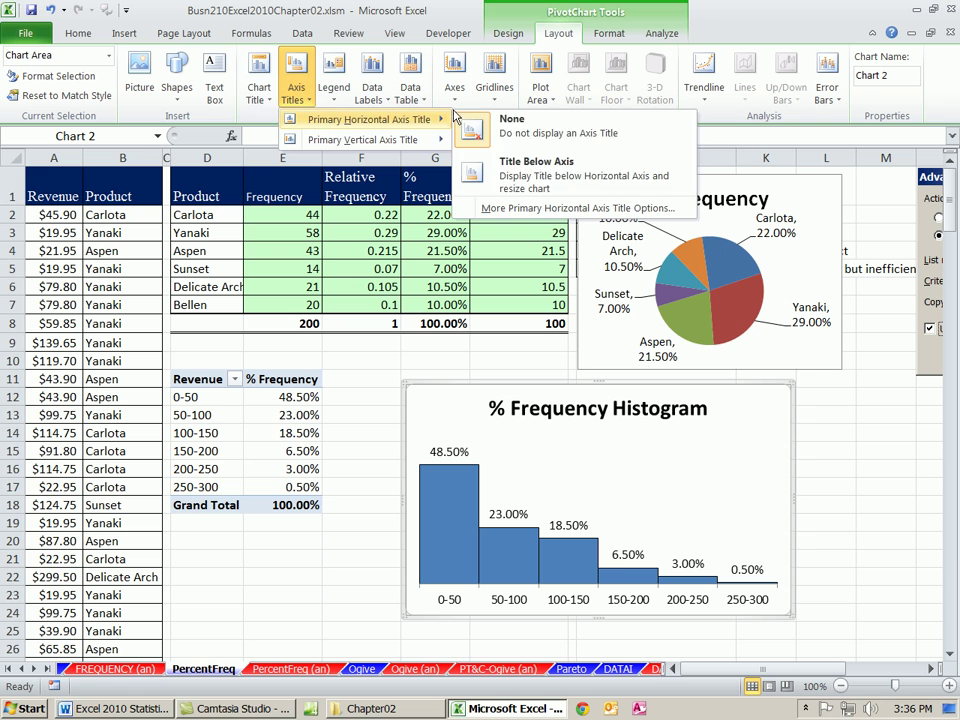
{"action": "left_click", "coordinate": [492, 180]}
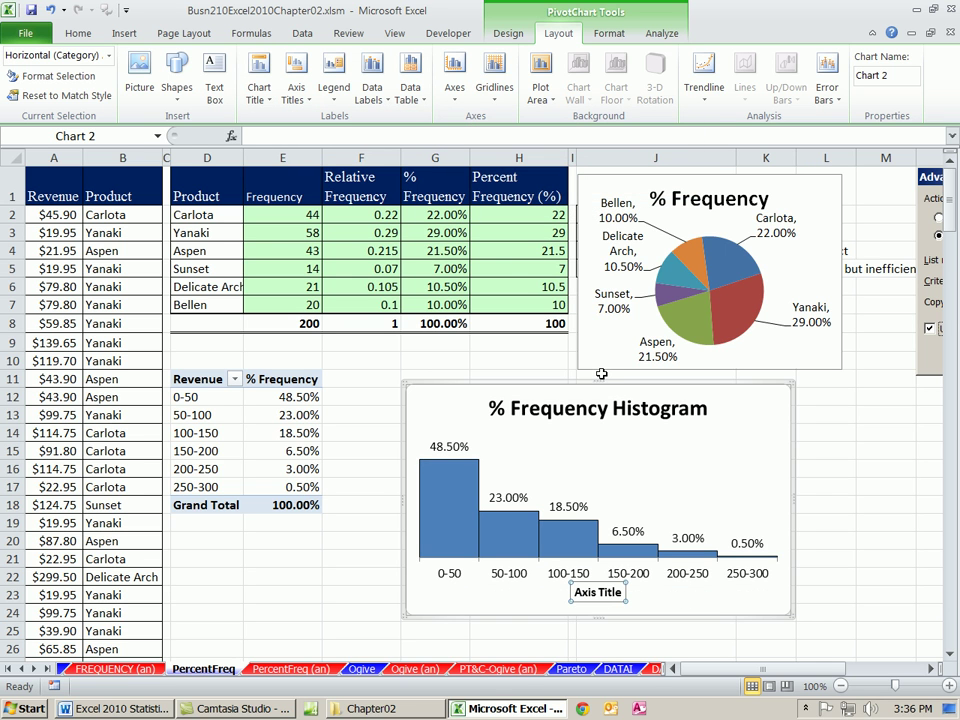
{"action": "type", "text": "Rev"}
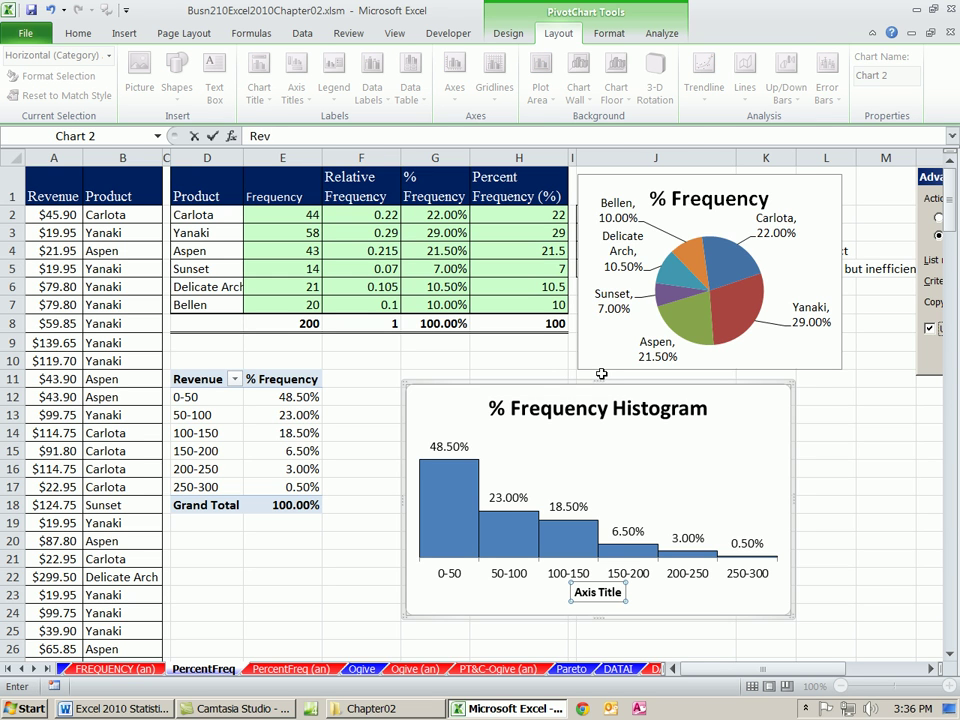
{"action": "type", "text": "enue ($)"}
{"action": "key", "text": "Return"}
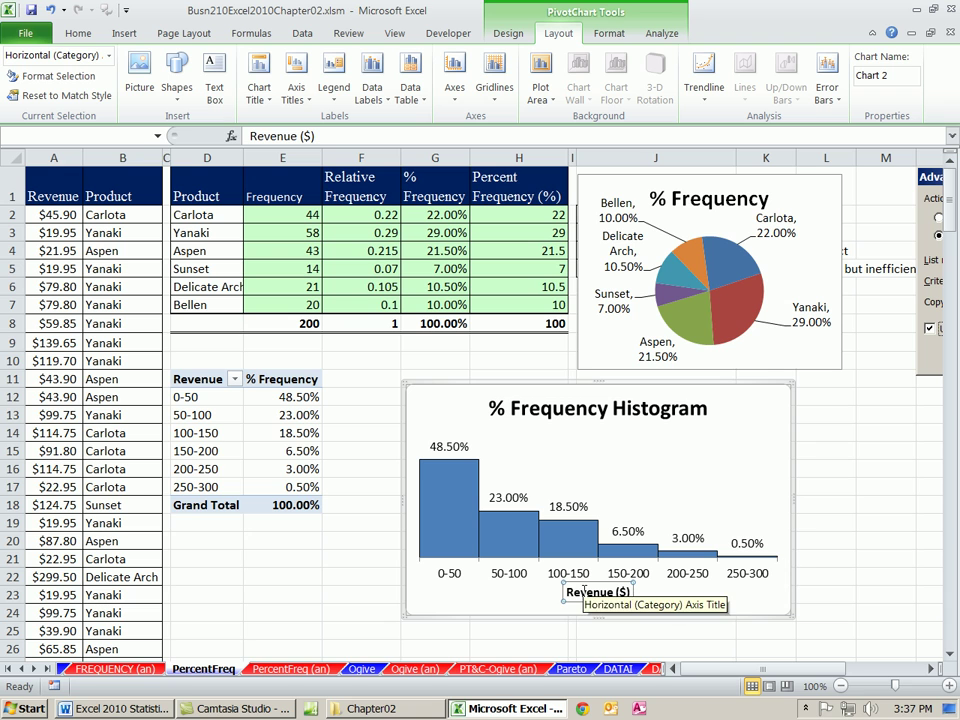
Change the axis title to 'Revenue per Transaction ($)'
{"action": "double_click", "coordinate": [272, 136]}
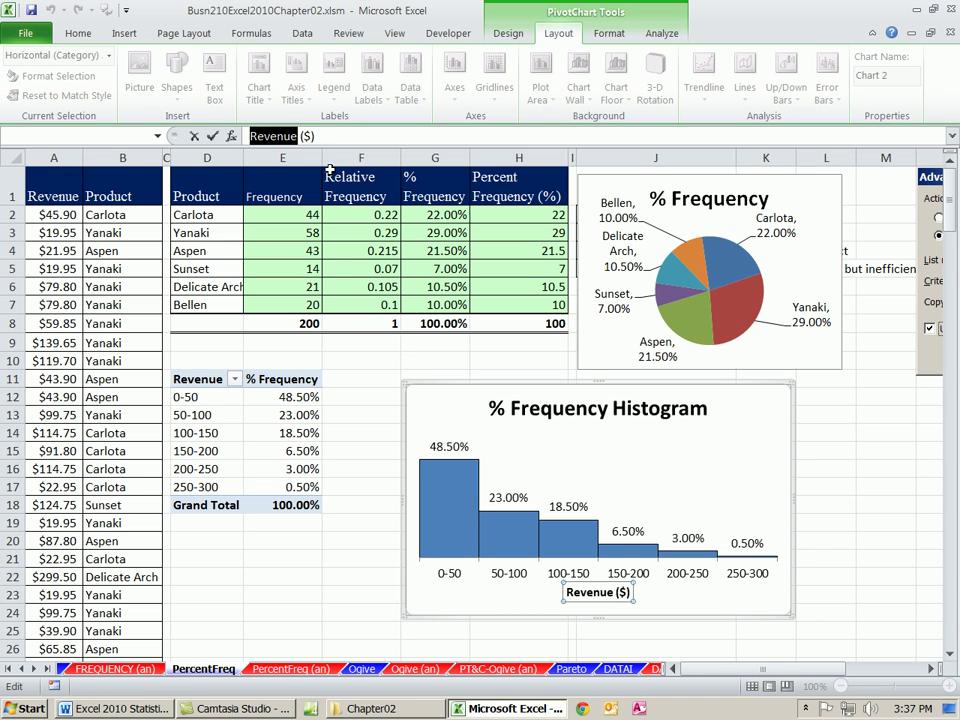
{"action": "left_click", "coordinate": [299, 136]}
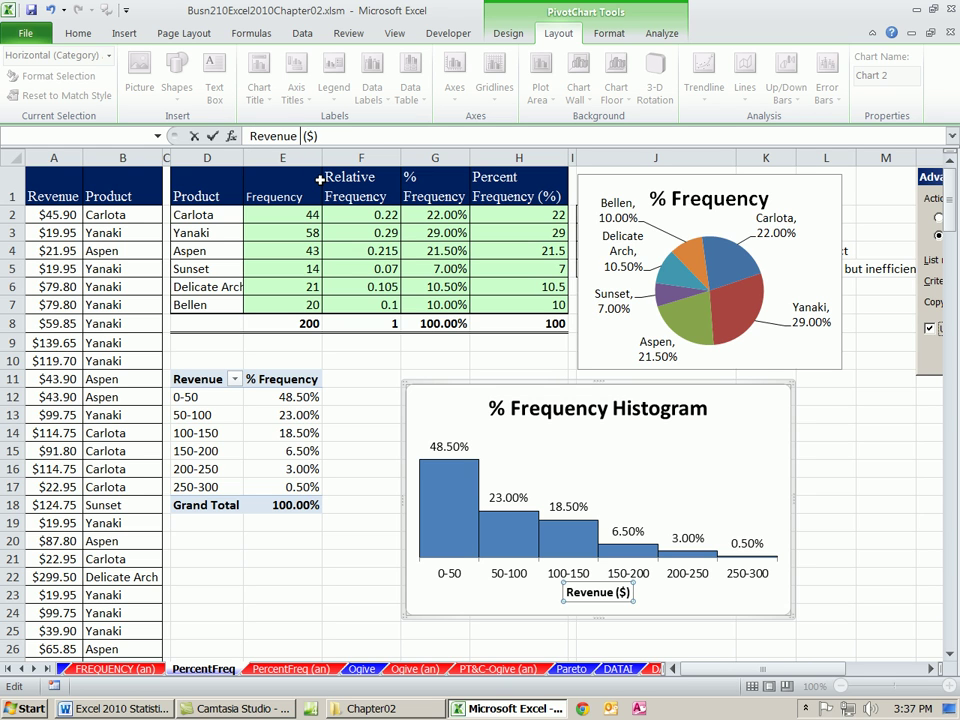
{"action": "type", "text": "per"}
{"action": "type", "text": "Transaction"}
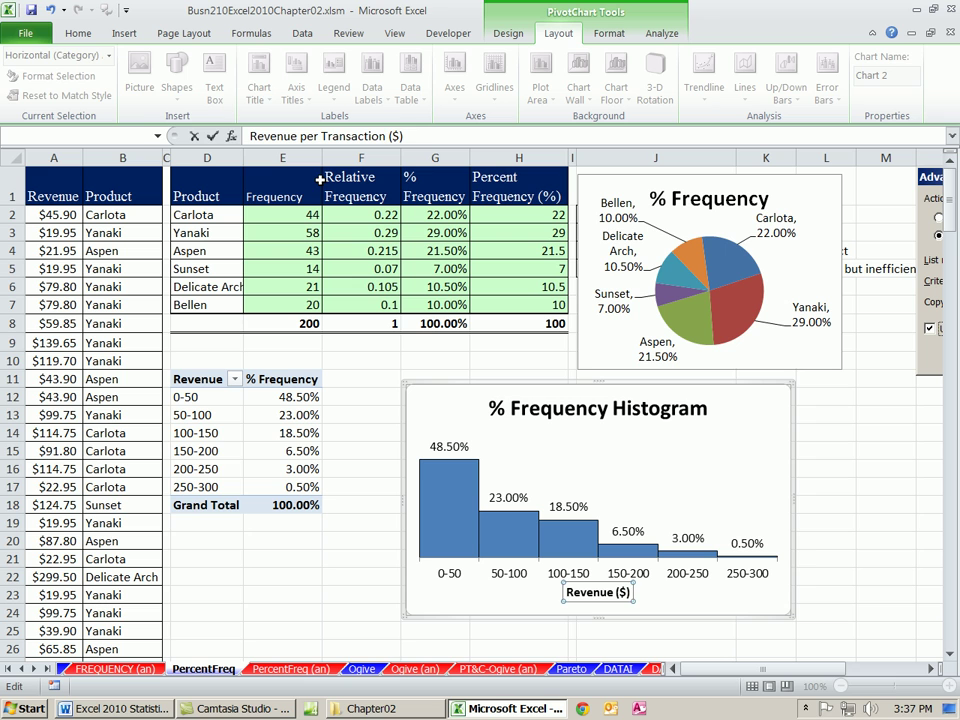
{"action": "key", "text": "Return"}
{"action": "left_click", "coordinate": [866, 578]}
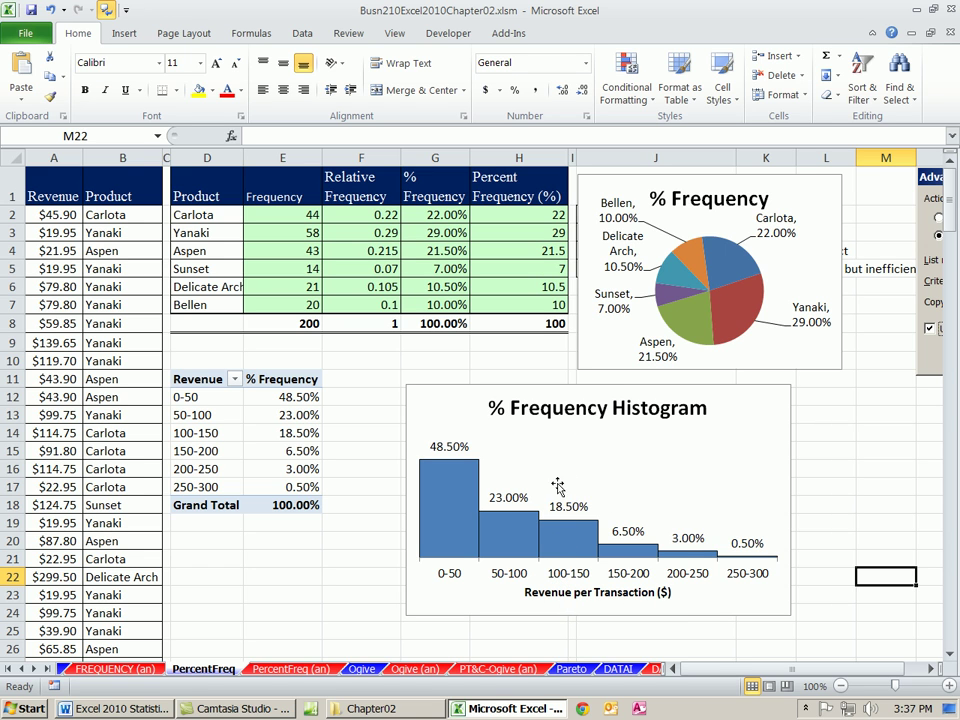
{"action": "mouse_move", "coordinate": [575, 540]}
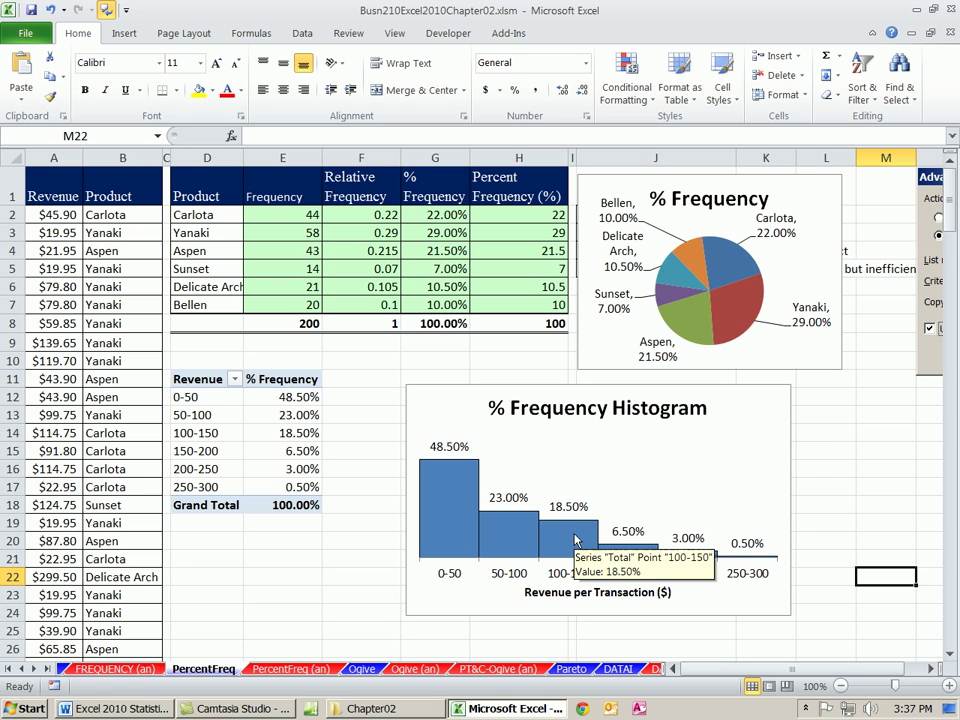
{"action": "left_click", "coordinate": [369, 363]}
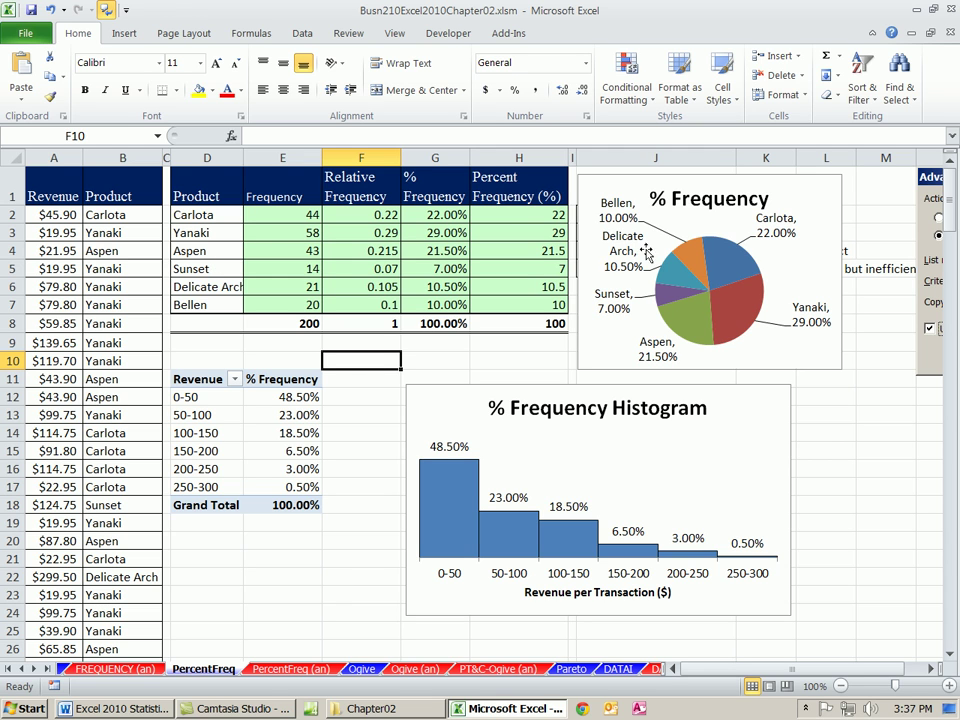
{"action": "mouse_move", "coordinate": [695, 302]}
{"action": "mouse_move", "coordinate": [564, 545]}
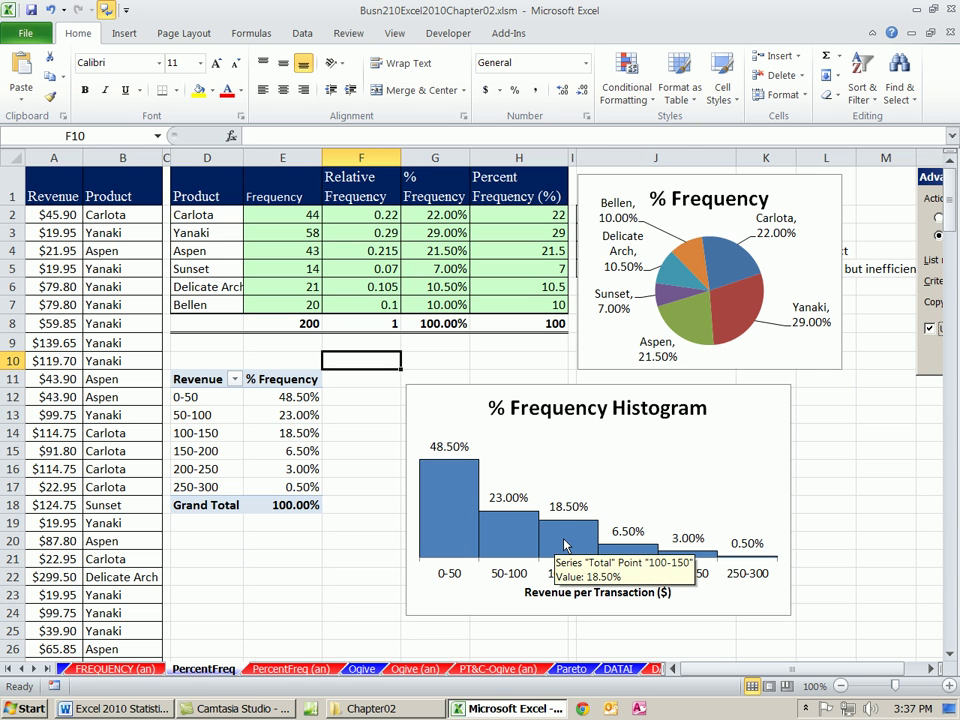